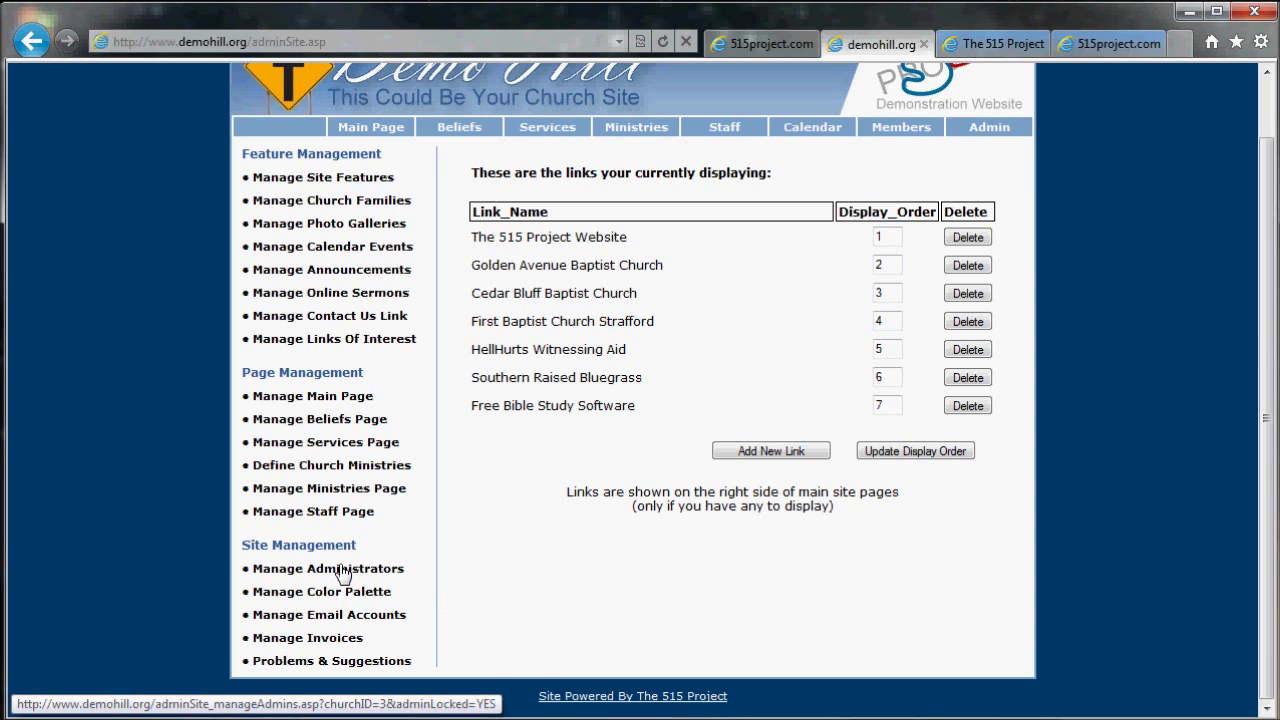
Open the site administrators management page, look over the fields for creating an administrator account, and close the form
{"action": "left_click", "coordinate": [340, 570]}
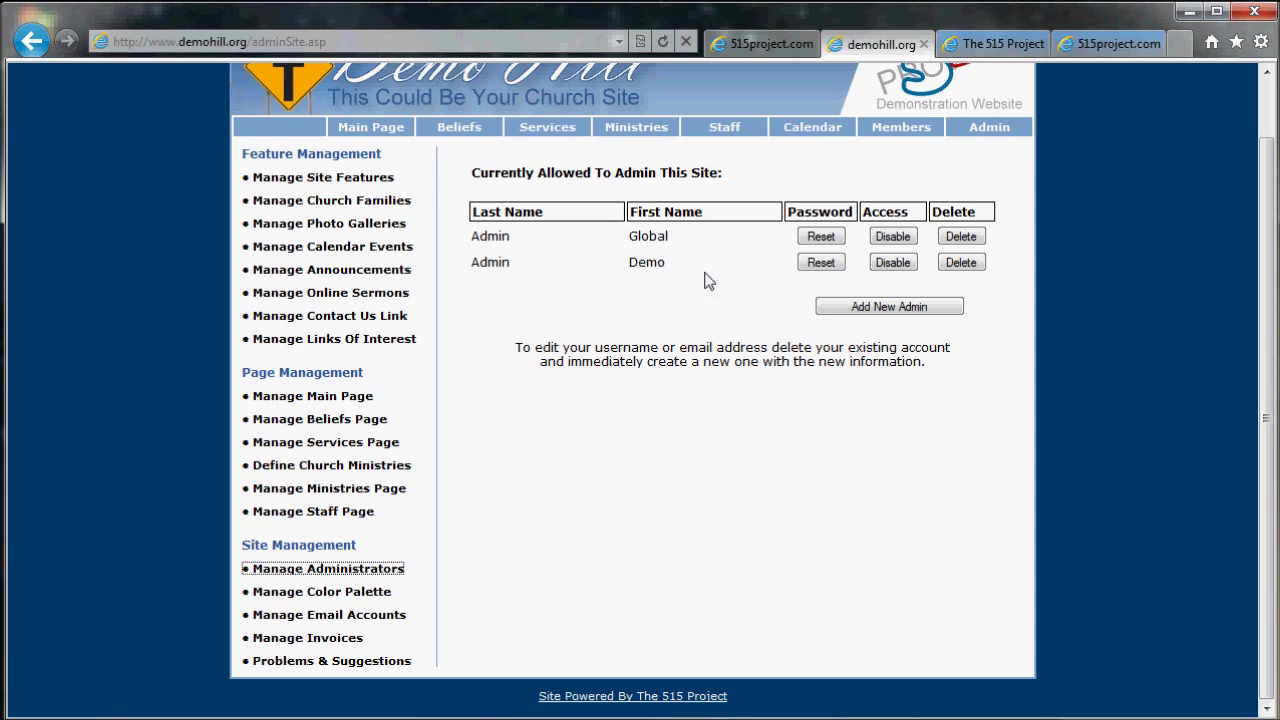
{"action": "left_click", "coordinate": [886, 308]}
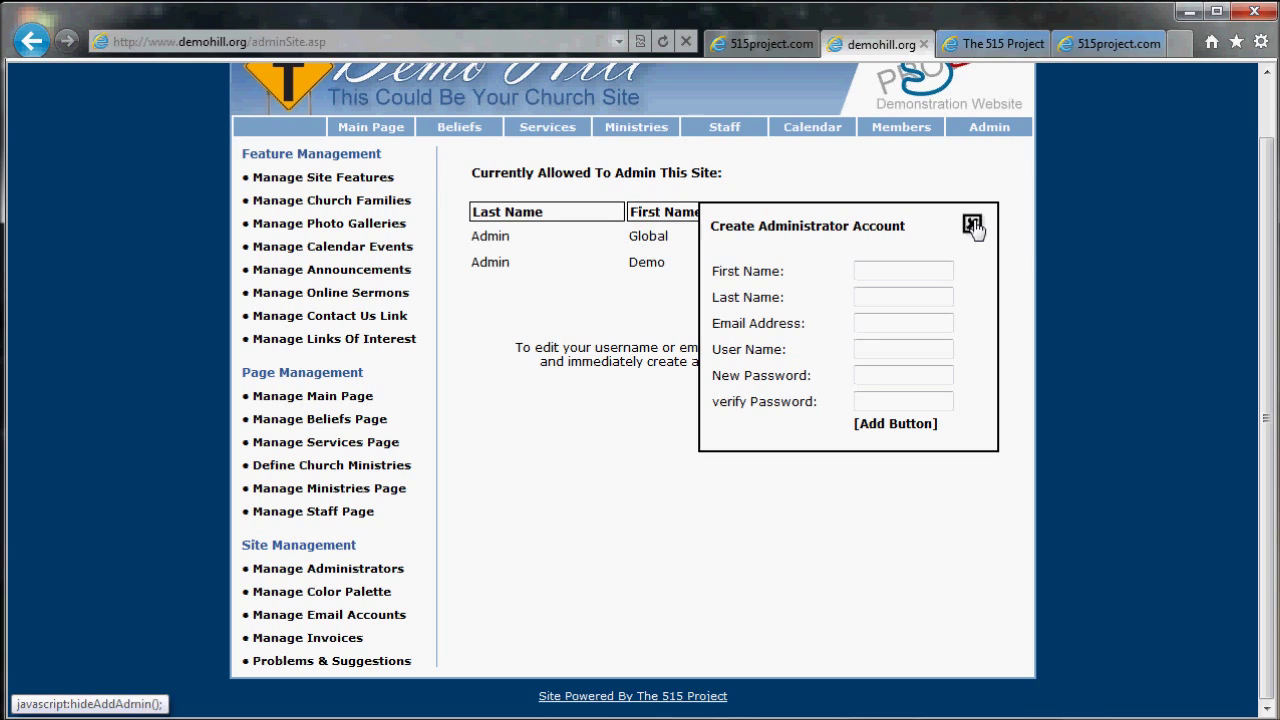
{"action": "left_click", "coordinate": [875, 350]}
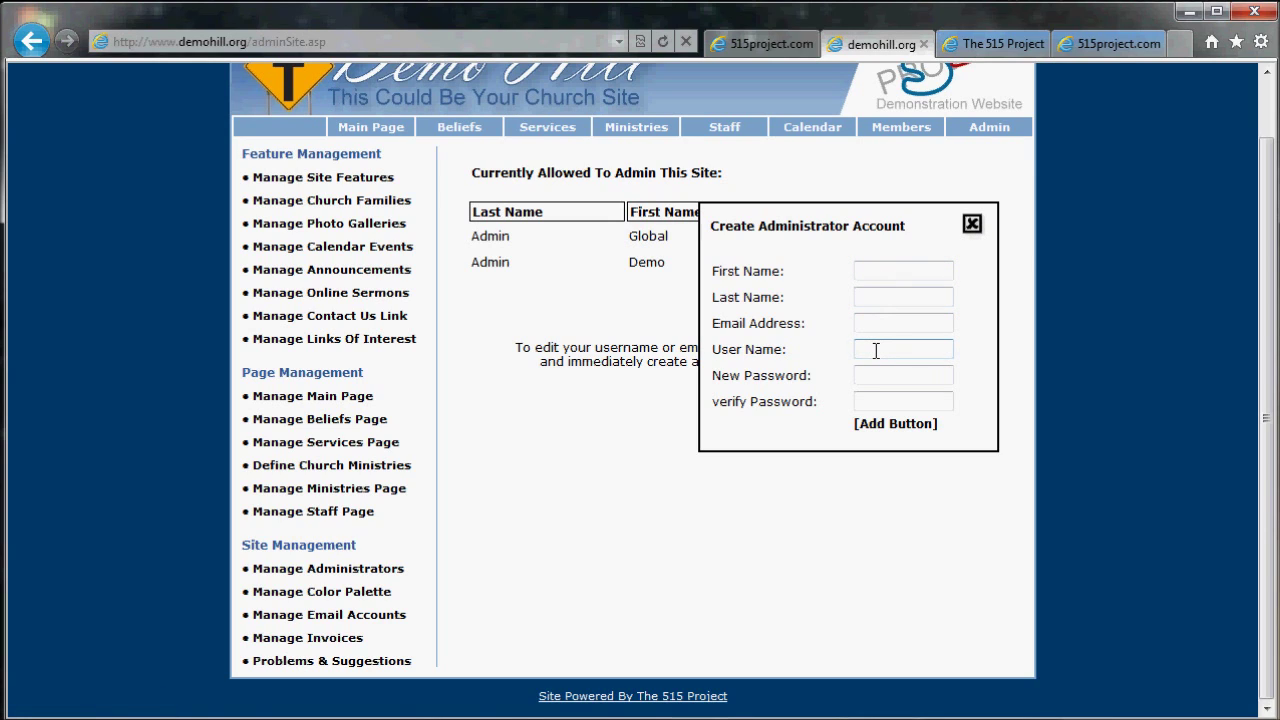
{"action": "left_click", "coordinate": [869, 379]}
{"action": "left_click", "coordinate": [868, 398]}
{"action": "left_click", "coordinate": [972, 223]}
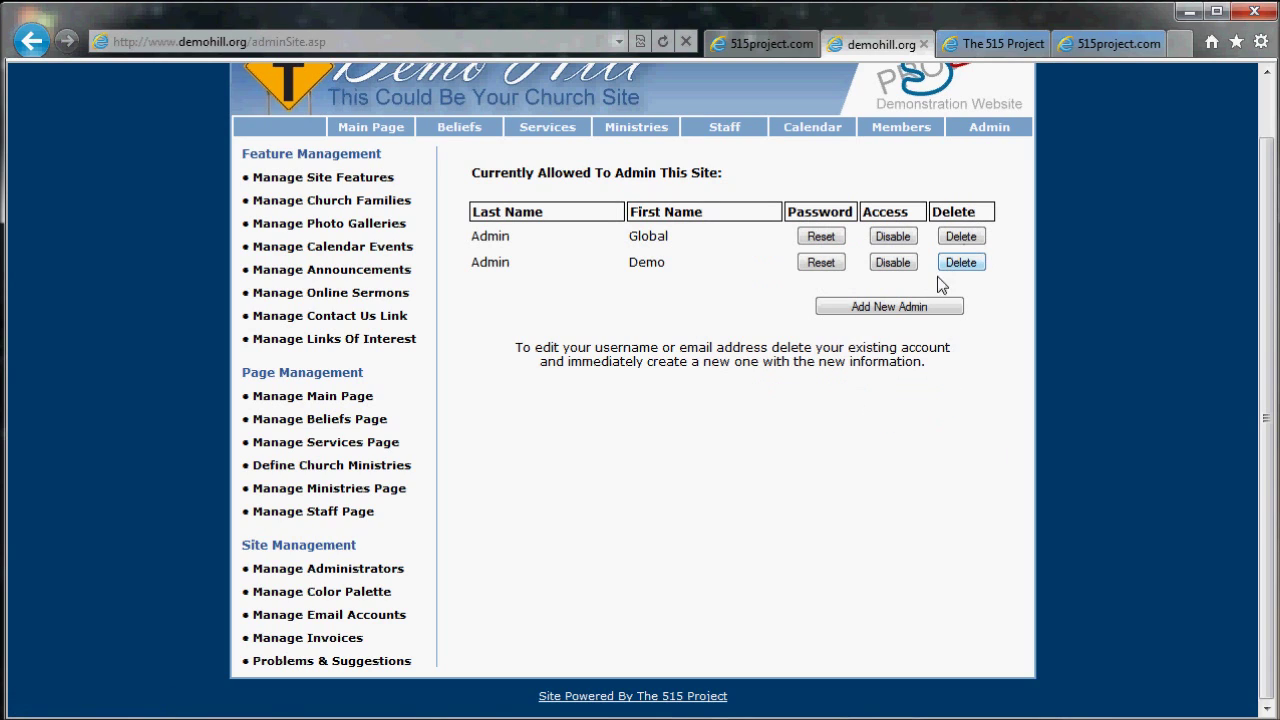
View the password reset form for the Demo administrator, close it, and highlight the Global administrator's entry
{"action": "left_click", "coordinate": [819, 263]}
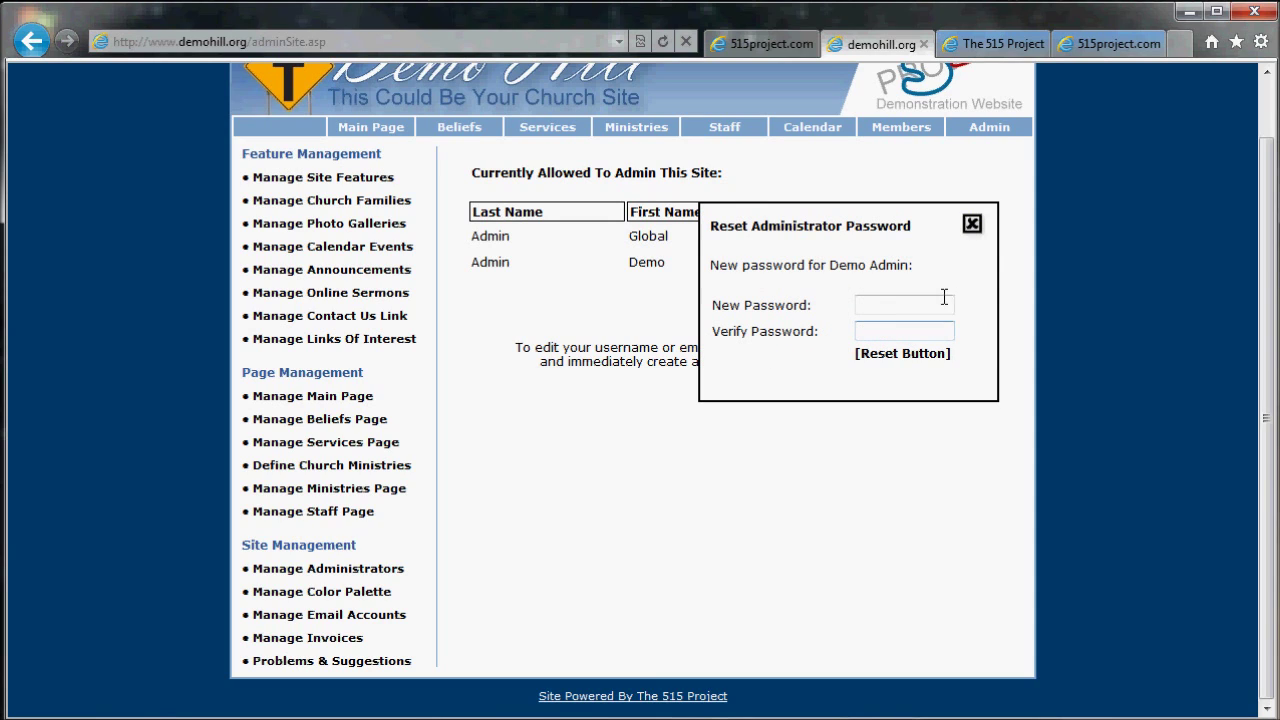
{"action": "left_click", "coordinate": [973, 226]}
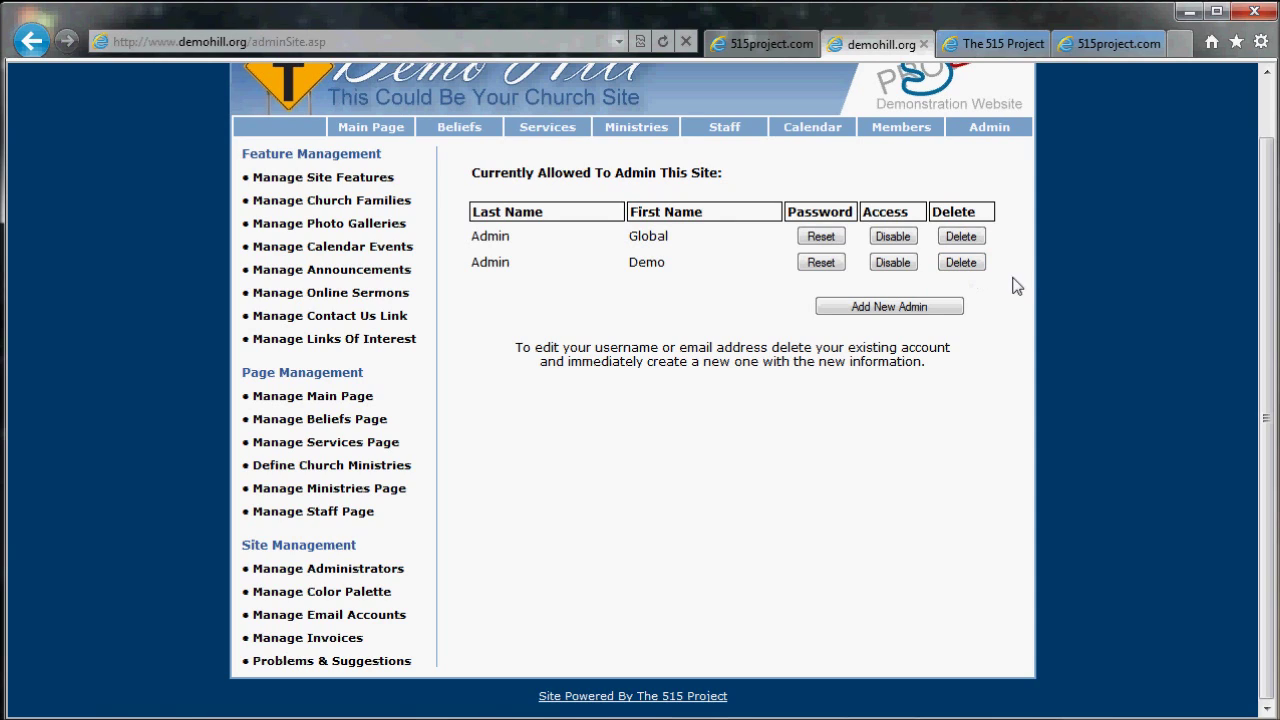
{"action": "double_click", "coordinate": [675, 240]}
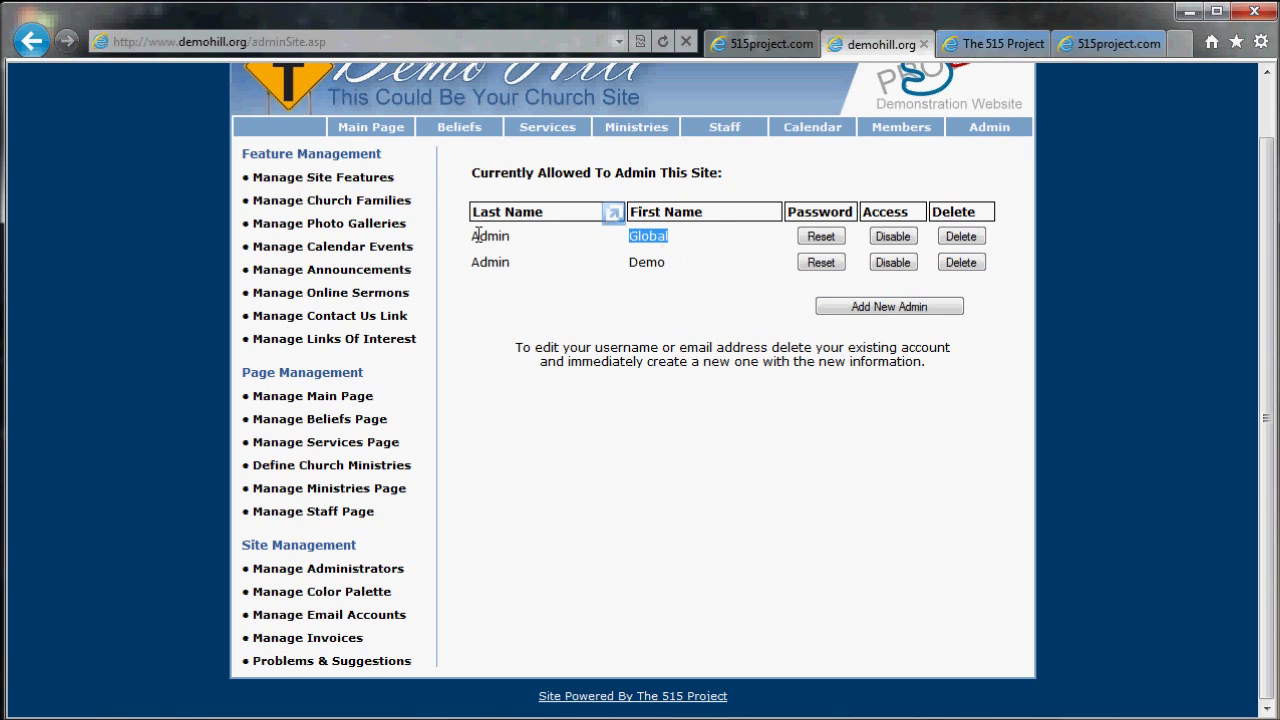
{"action": "left_click_drag", "start_coordinate": [472, 236], "coordinate": [690, 242]}
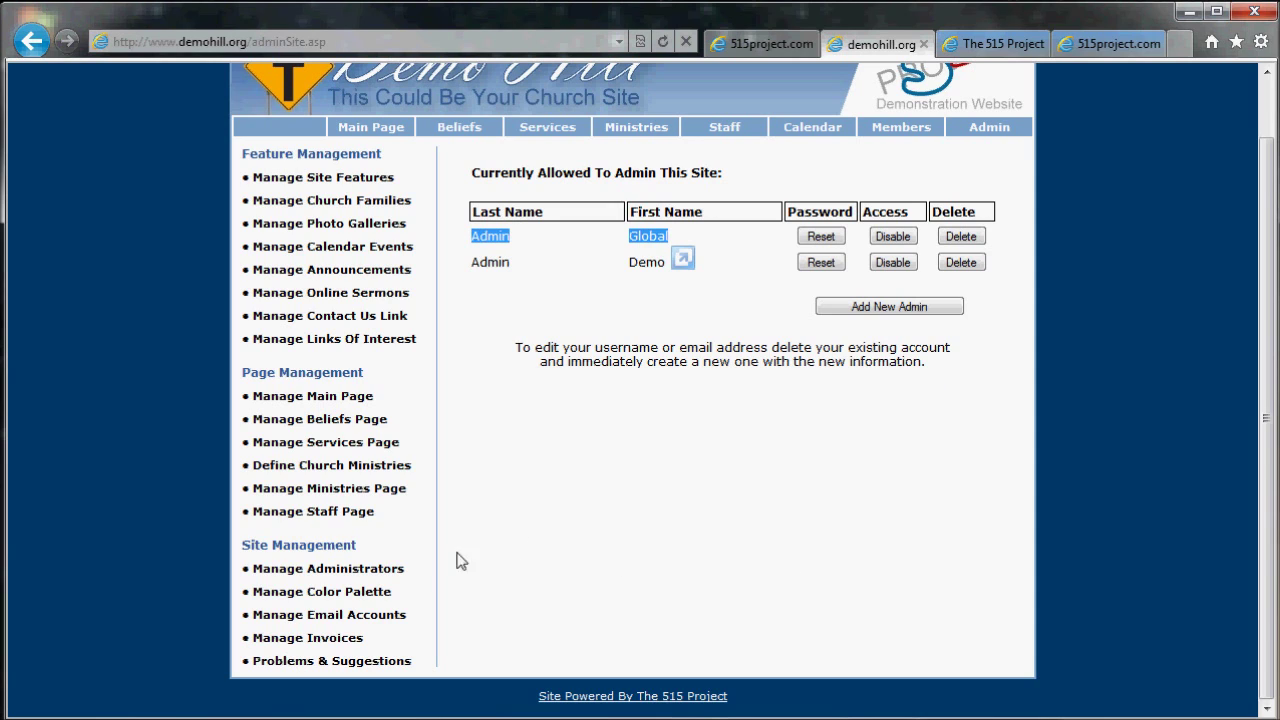
Open the color palette settings and review the site's background, menu bar and caption colors
{"action": "left_click", "coordinate": [362, 591]}
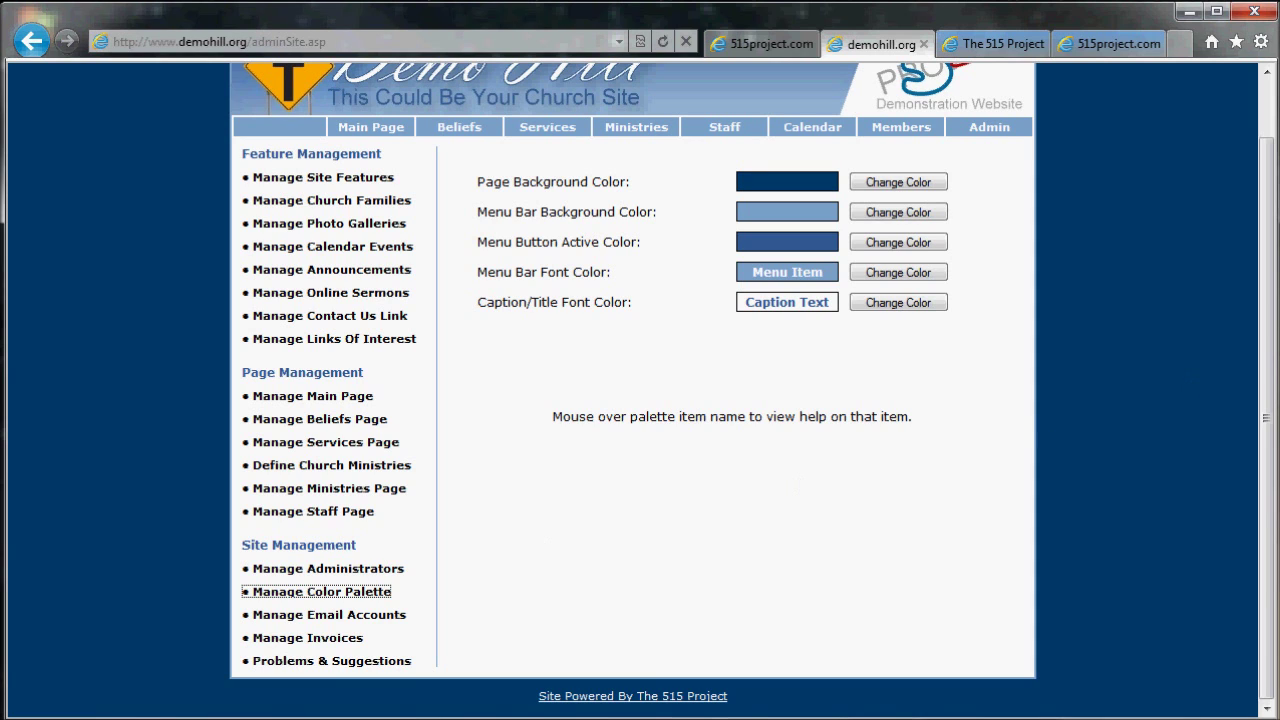
{"action": "left_click_drag", "start_coordinate": [1268, 390], "coordinate": [1270, 325]}
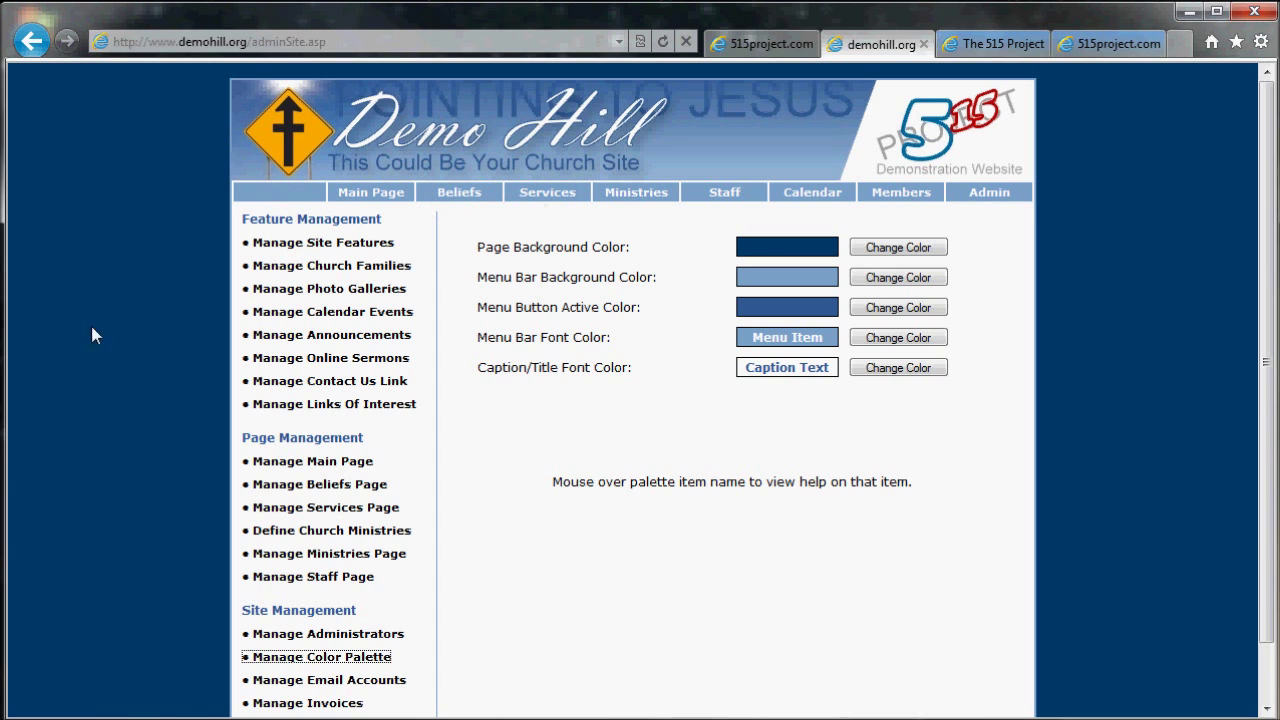
{"action": "left_click_drag", "start_coordinate": [1266, 264], "coordinate": [1272, 405]}
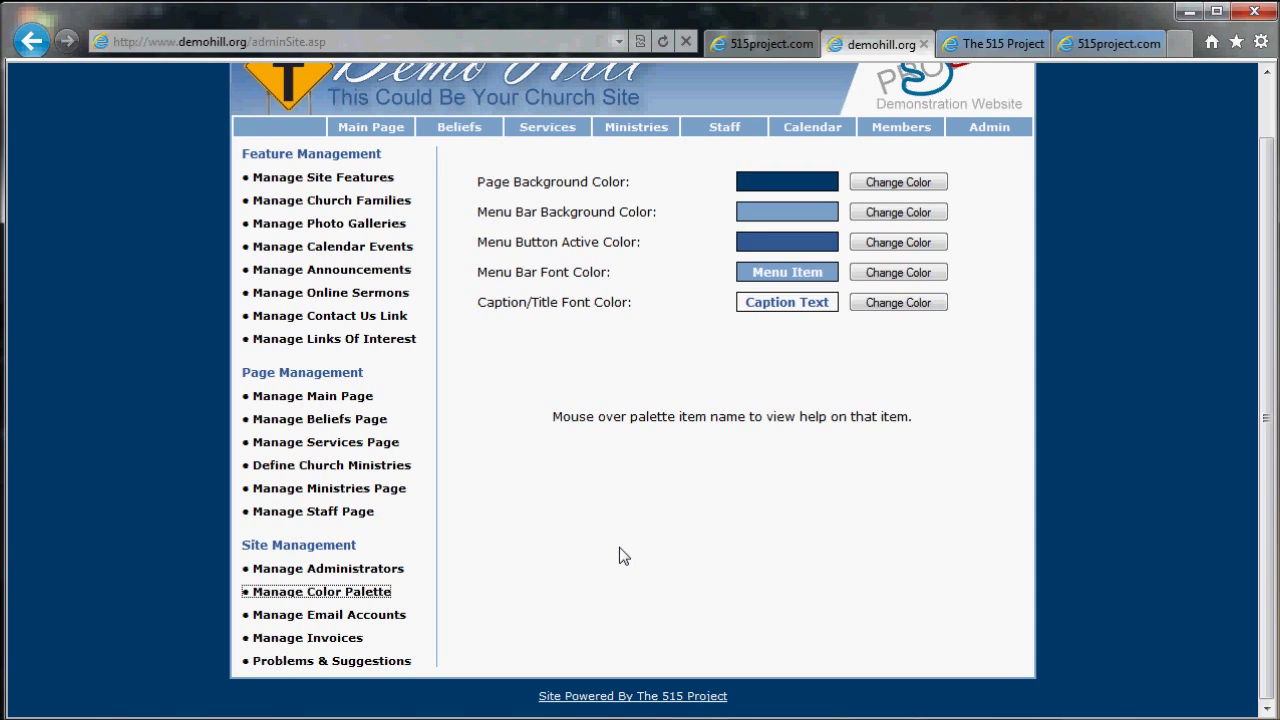
Check the email accounts page, and view and close the 11/1/2010 invoice from the invoice history
{"action": "left_click", "coordinate": [372, 620]}
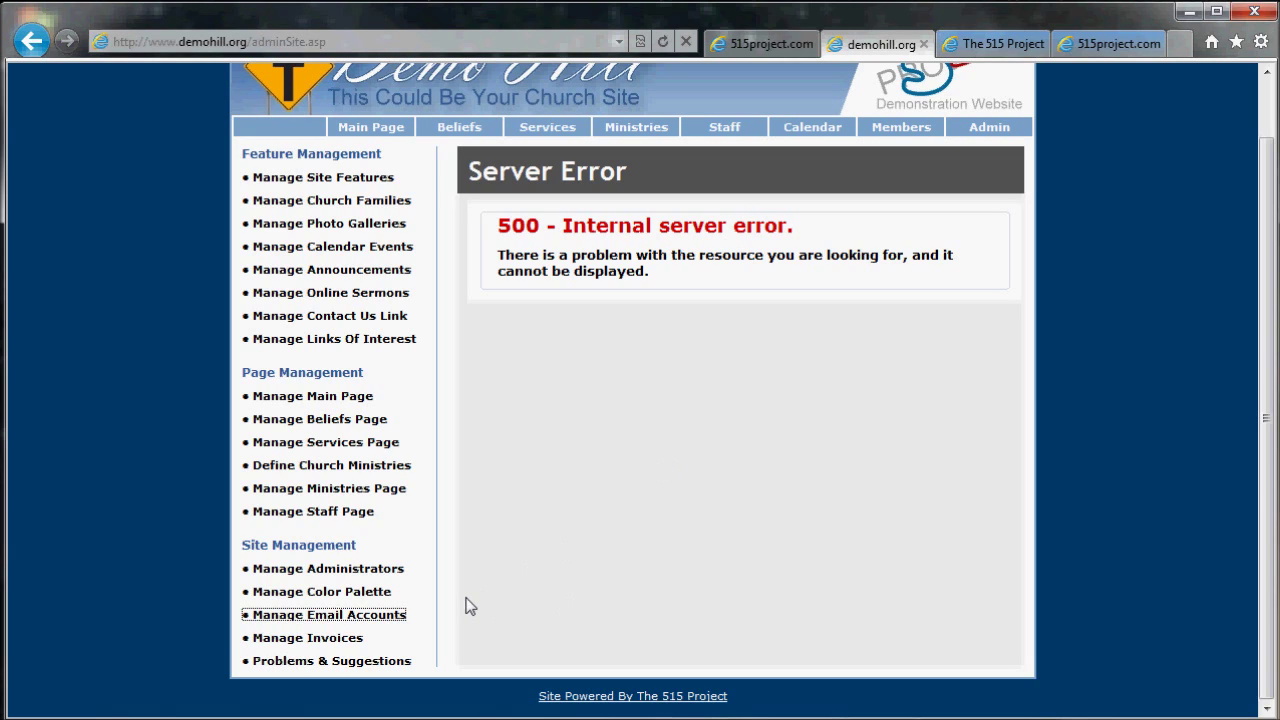
{"action": "left_click", "coordinate": [330, 640]}
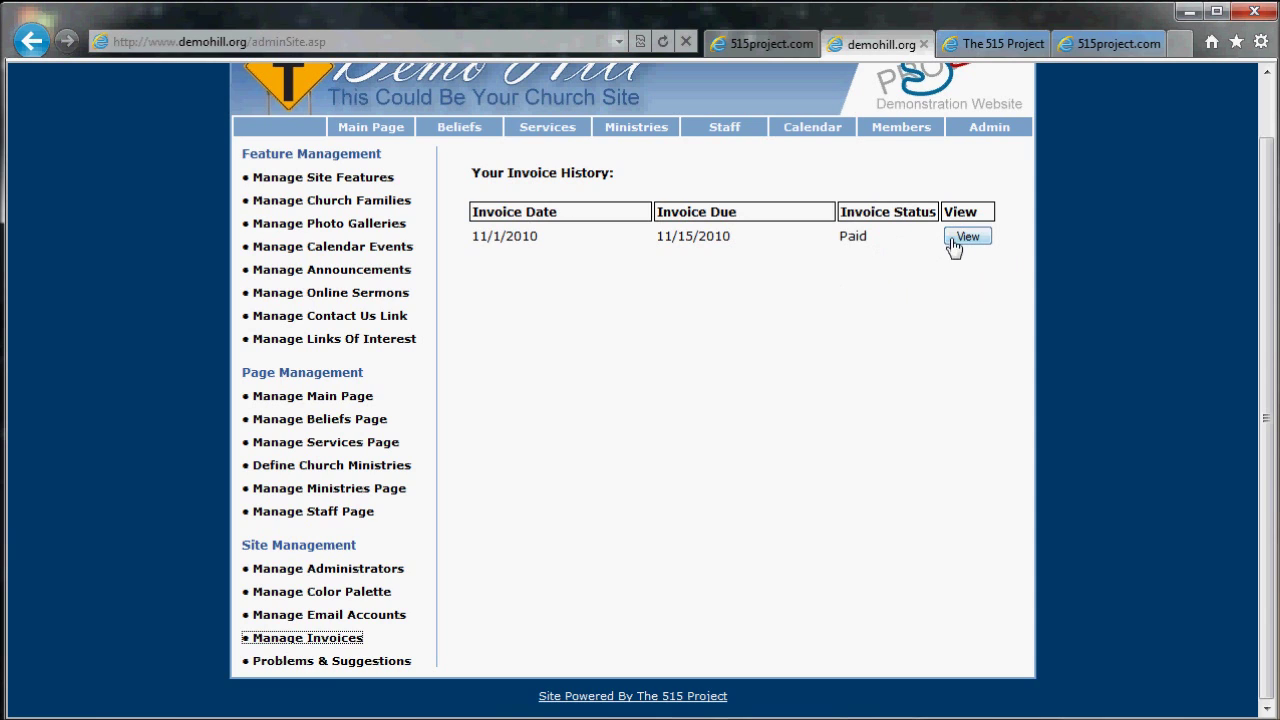
{"action": "left_click", "coordinate": [306, 177]}
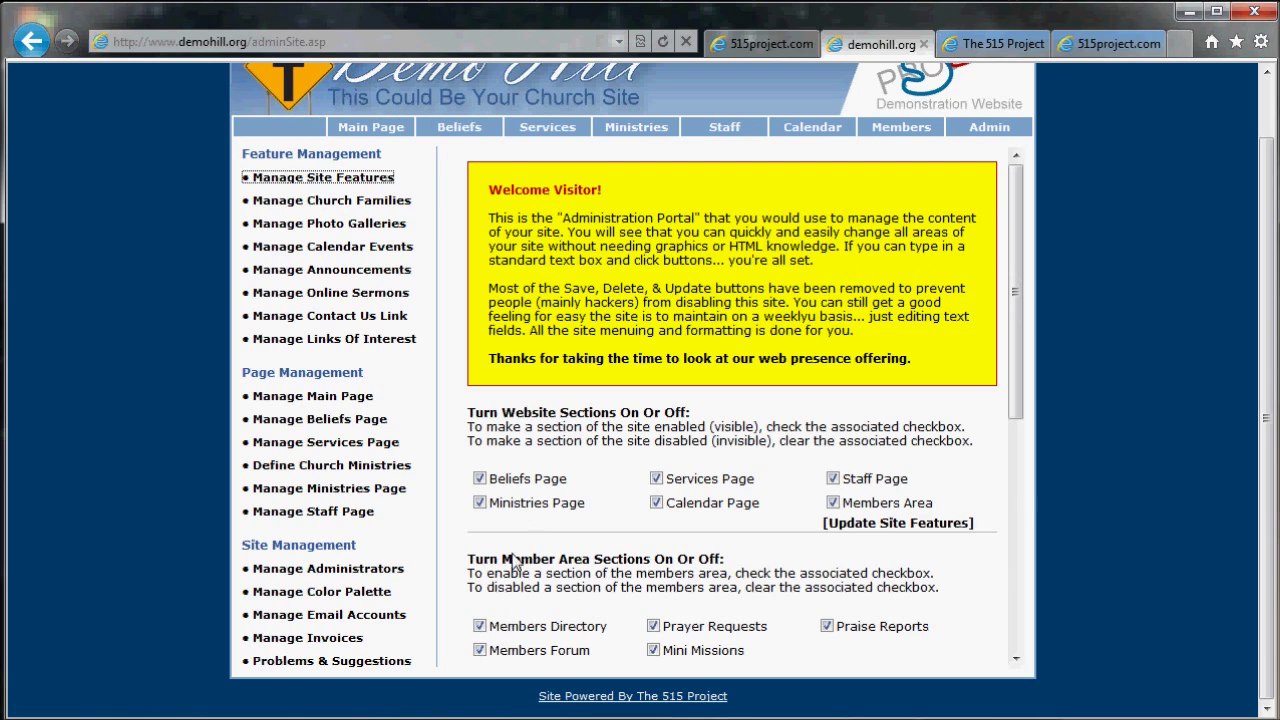
{"action": "left_click", "coordinate": [336, 645]}
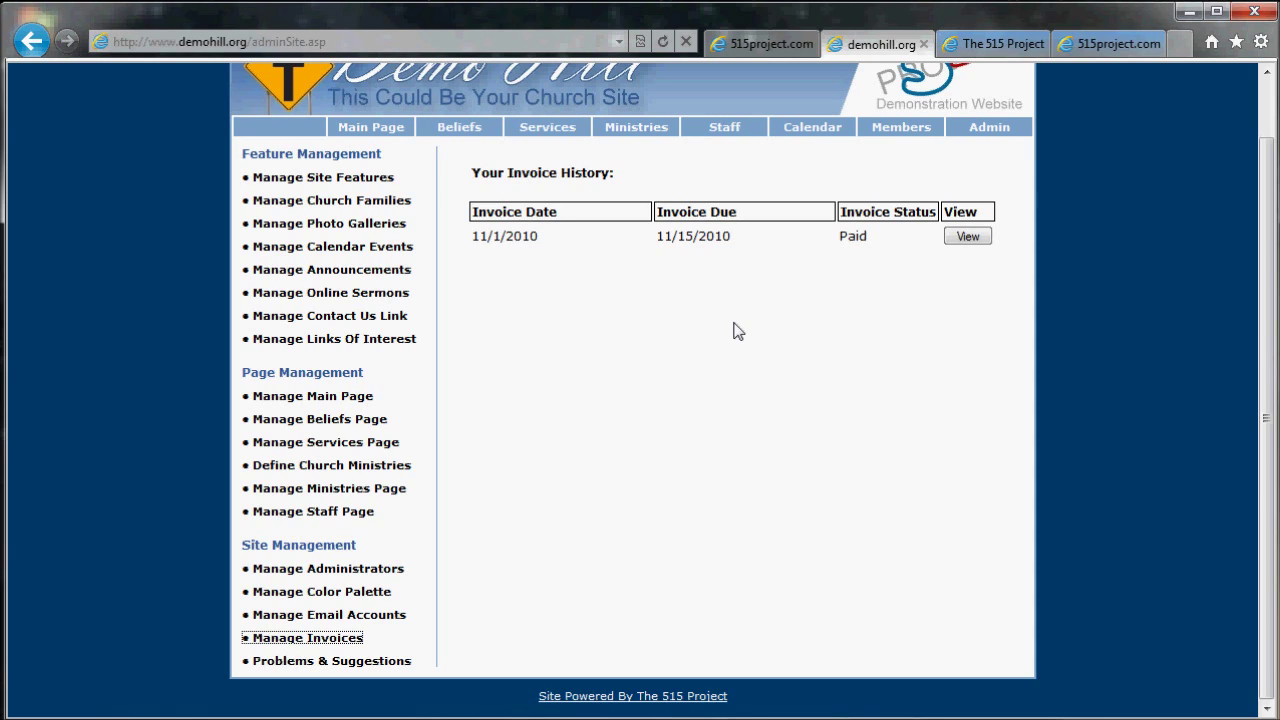
{"action": "left_click", "coordinate": [966, 240]}
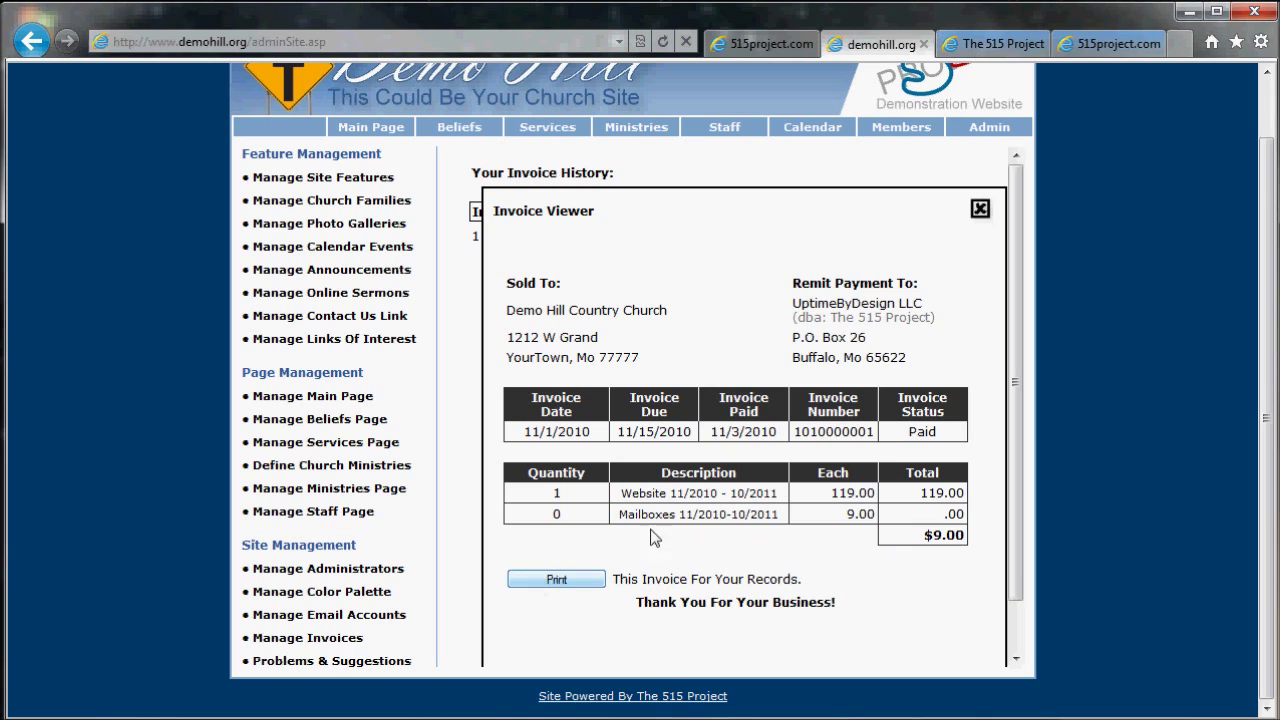
{"action": "left_click", "coordinate": [980, 208]}
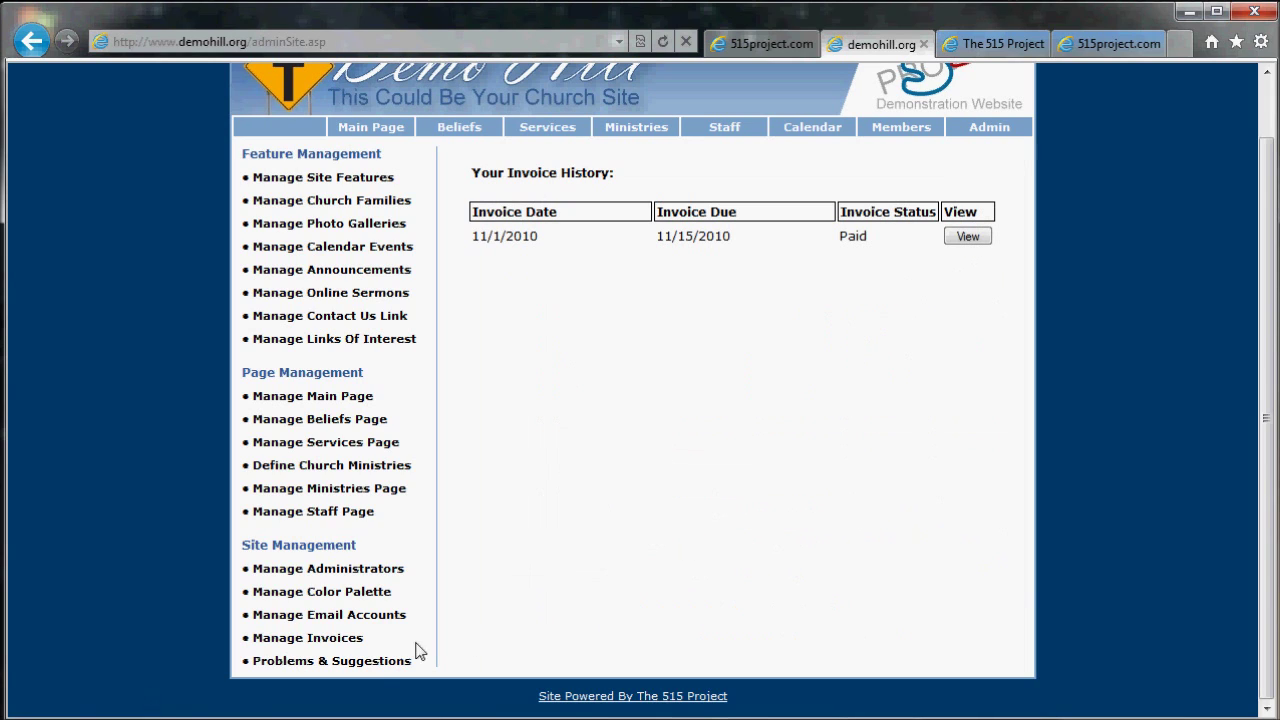
Open the Problems & Suggestions page and look over its feedback form
{"action": "left_click", "coordinate": [371, 662]}
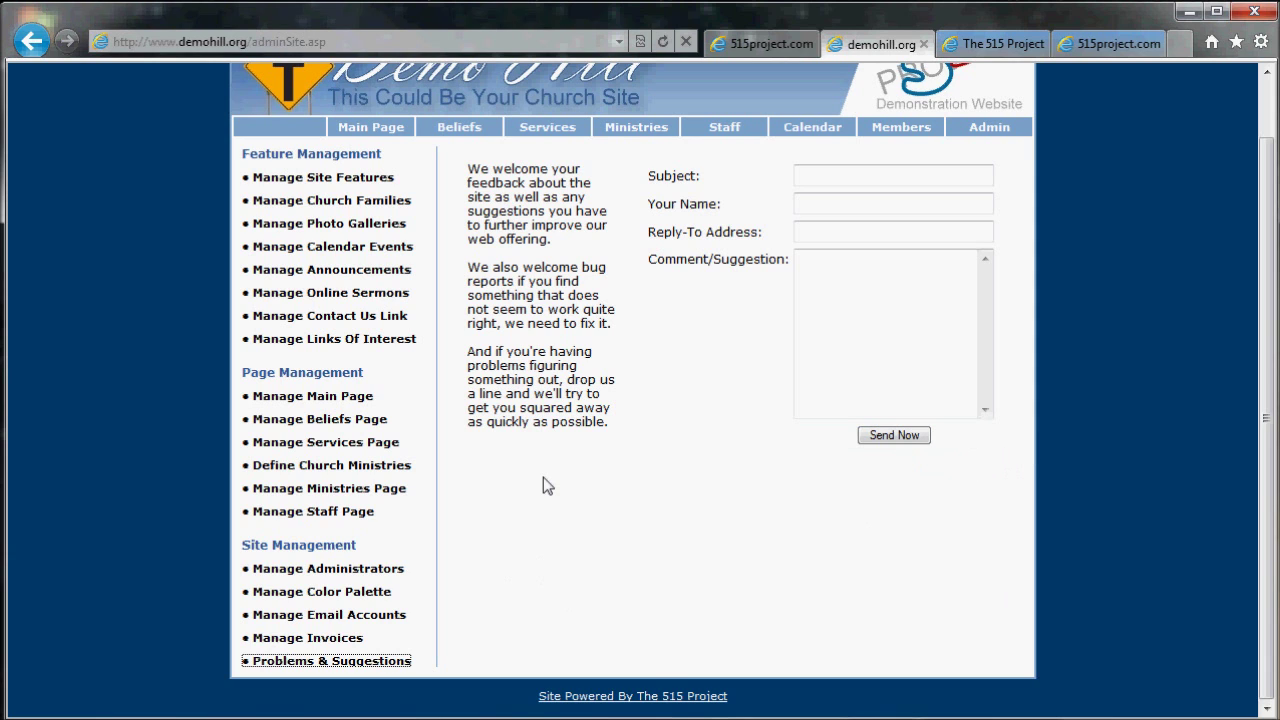
{"action": "scroll", "coordinate": [1270, 300], "scroll_direction": "up", "scroll_amount": 1}
{"action": "scroll", "coordinate": [1250, 340], "scroll_direction": "down", "scroll_amount": 1}
{"action": "scroll", "coordinate": [1266, 350], "scroll_direction": "up", "scroll_amount": 1}
{"action": "scroll", "coordinate": [1266, 400], "scroll_direction": "down", "scroll_amount": 1}
View the main page section list in the admin area and compare it with the sections on the public main page
{"action": "left_click", "coordinate": [321, 400]}
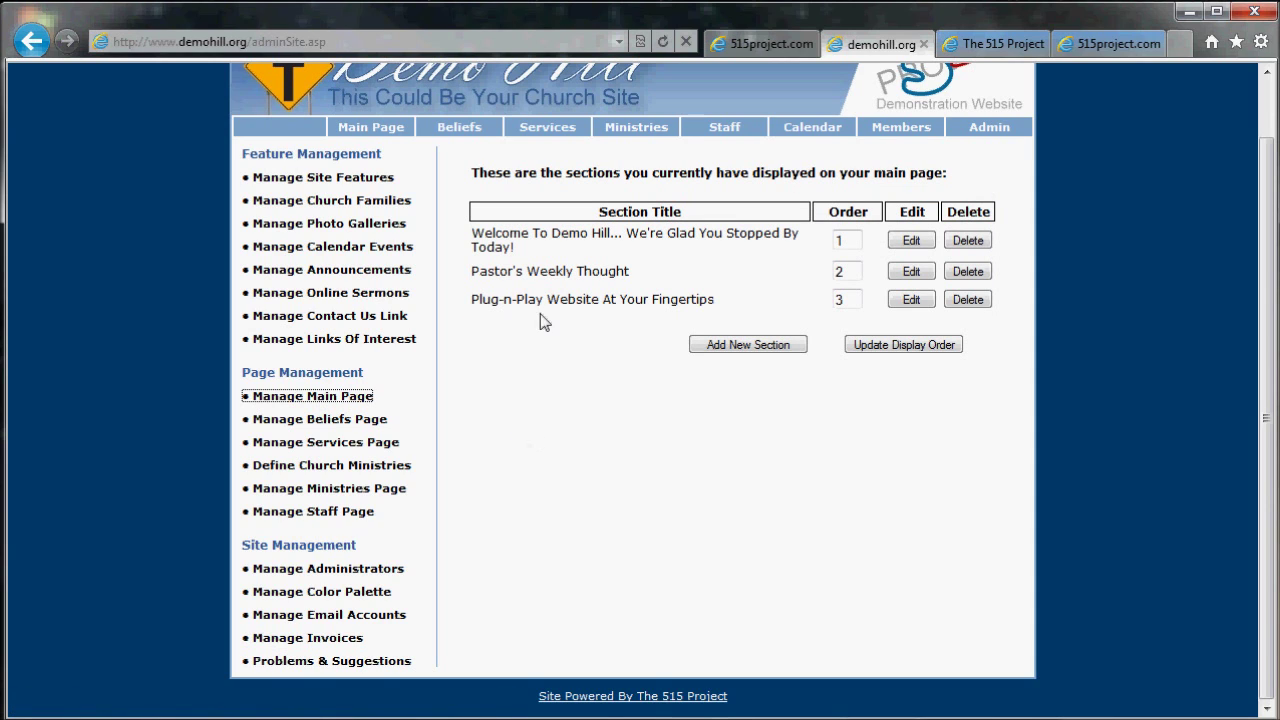
{"action": "left_click", "coordinate": [354, 130]}
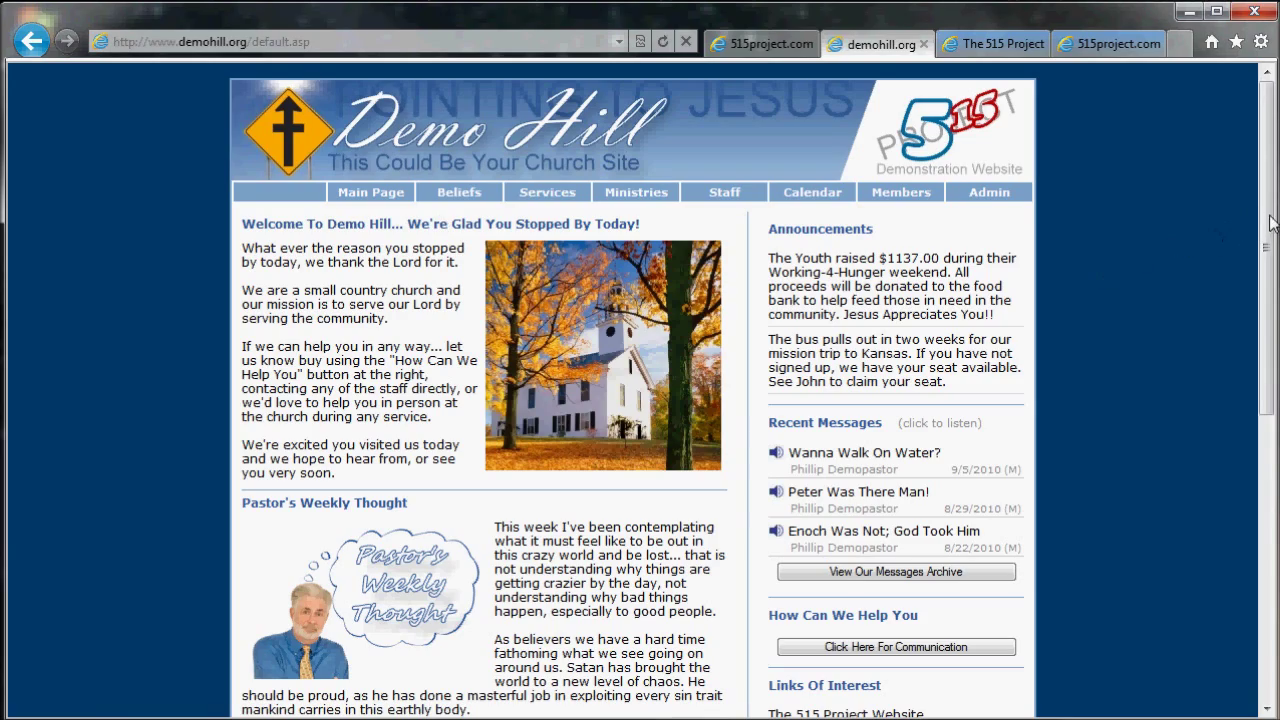
{"action": "left_click_drag", "start_coordinate": [1270, 222], "coordinate": [1187, 442]}
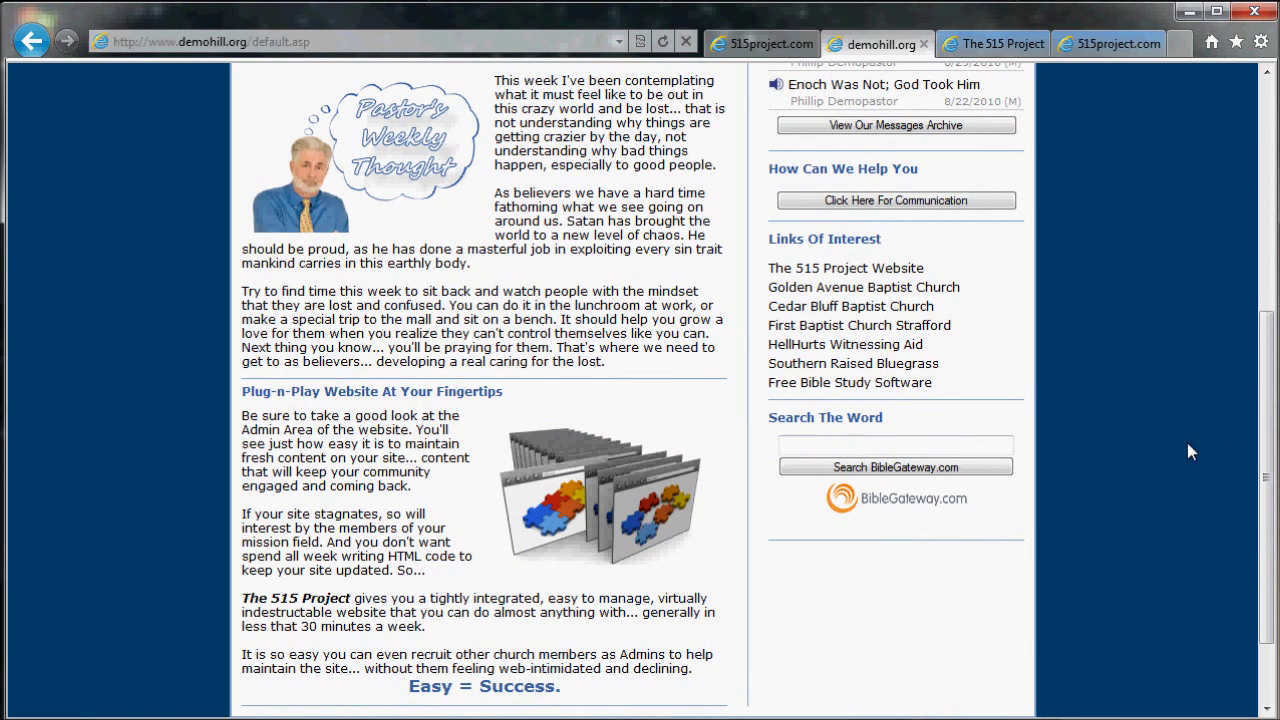
{"action": "scroll", "coordinate": [1272, 420], "scroll_direction": "up", "scroll_amount": 3}
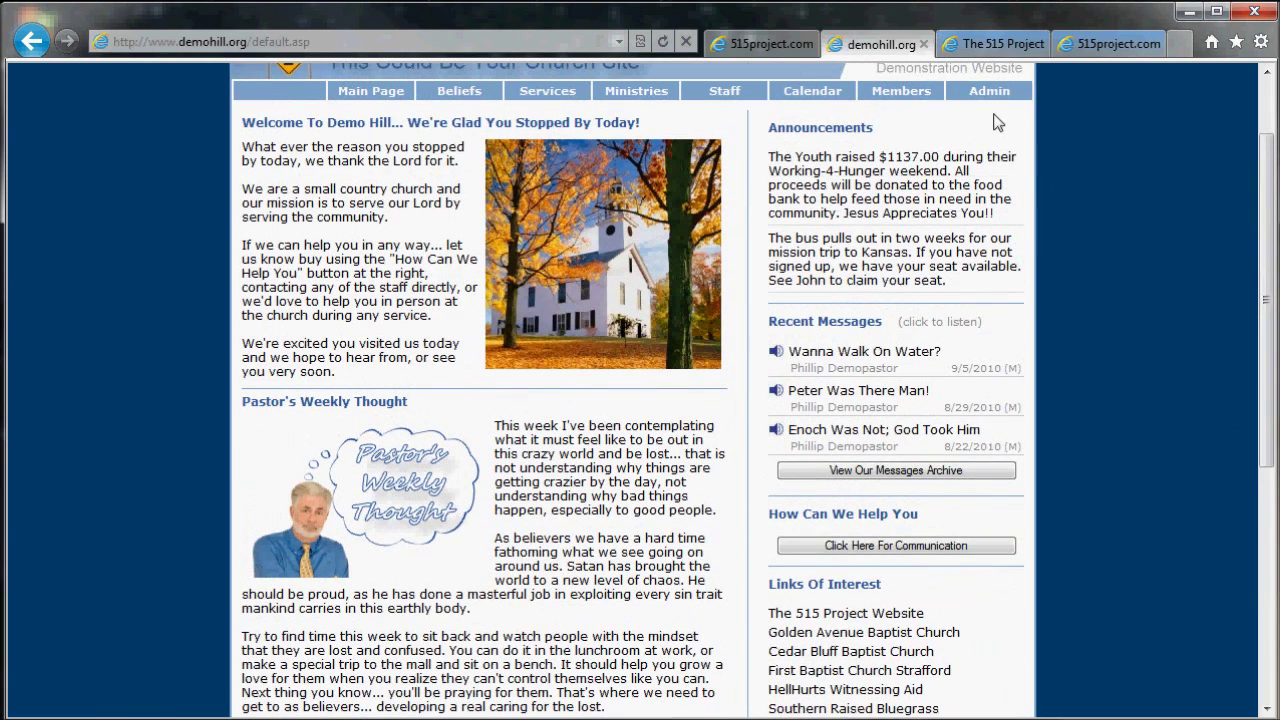
Return to main page management and review the delete confirmation and the editor for the welcome section, closing both
{"action": "left_click", "coordinate": [988, 92]}
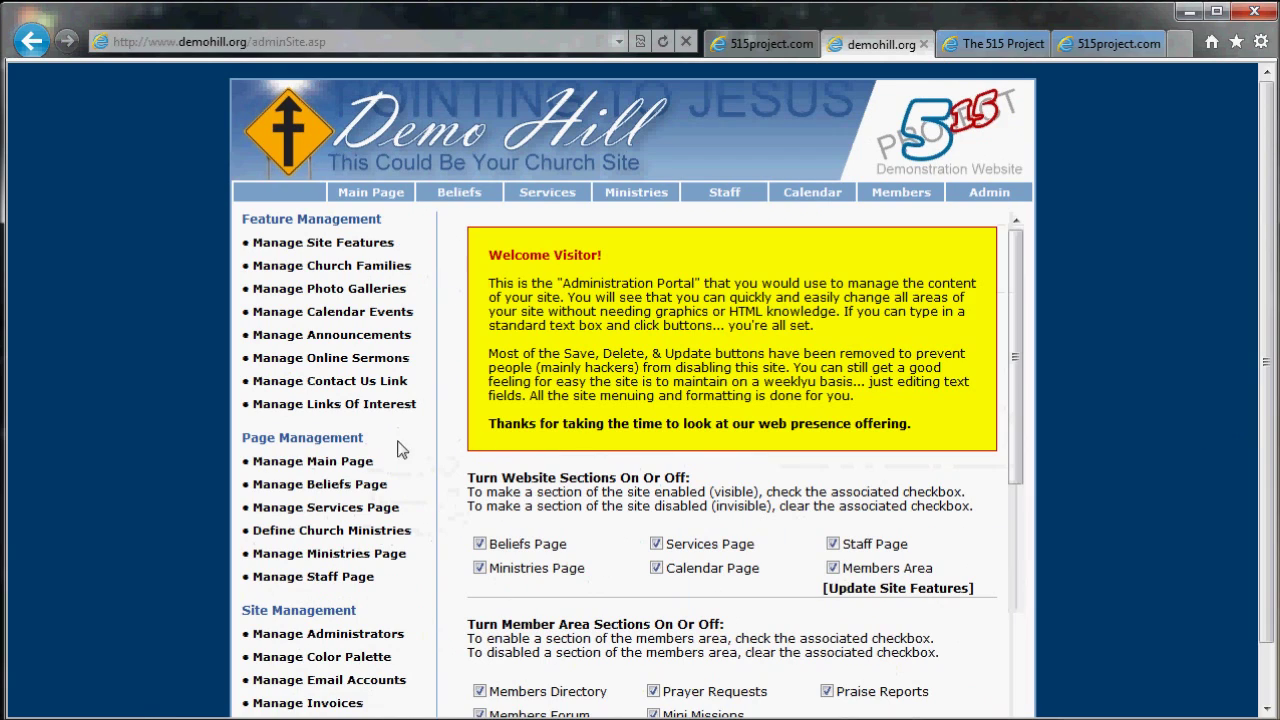
{"action": "left_click", "coordinate": [334, 463]}
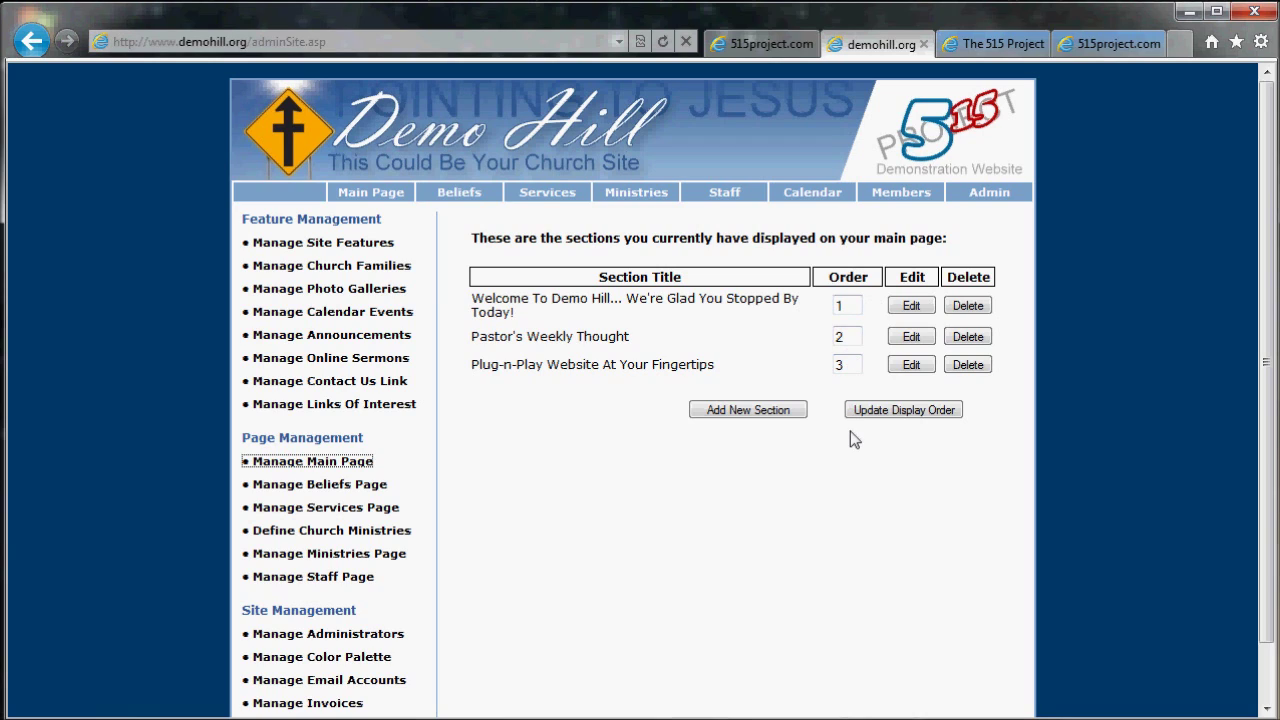
{"action": "left_click", "coordinate": [973, 308]}
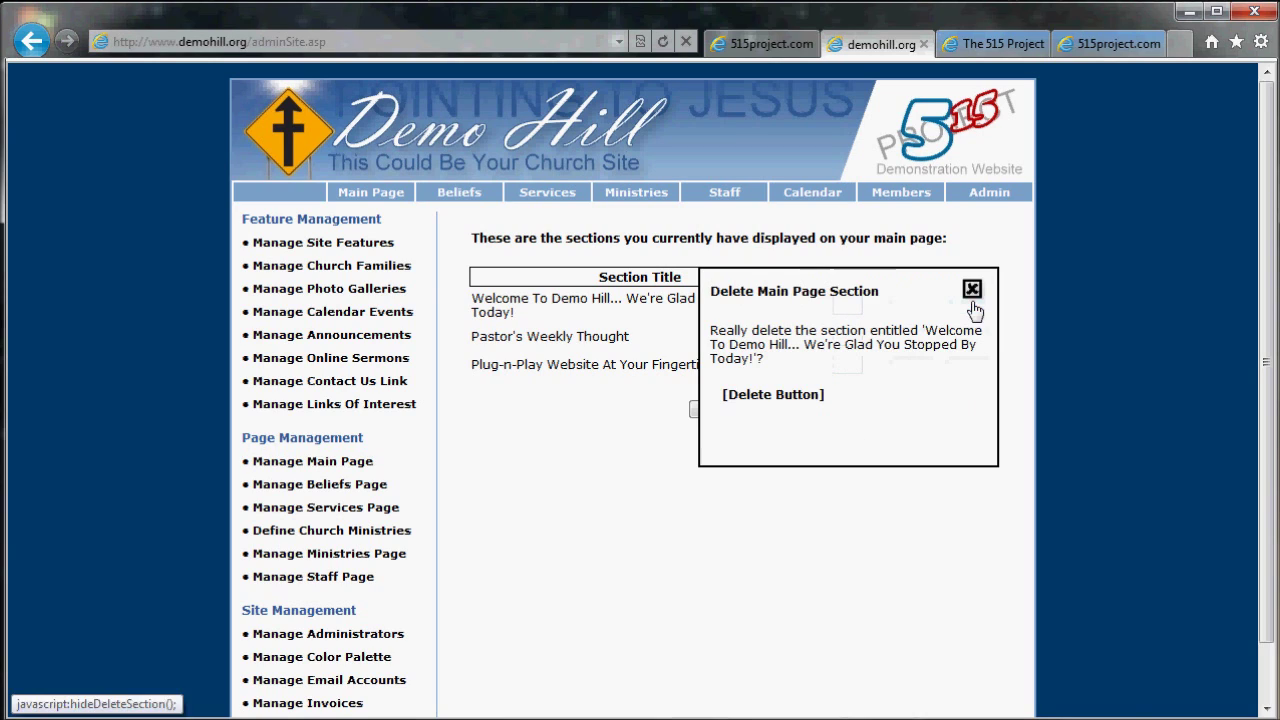
{"action": "left_click", "coordinate": [973, 292]}
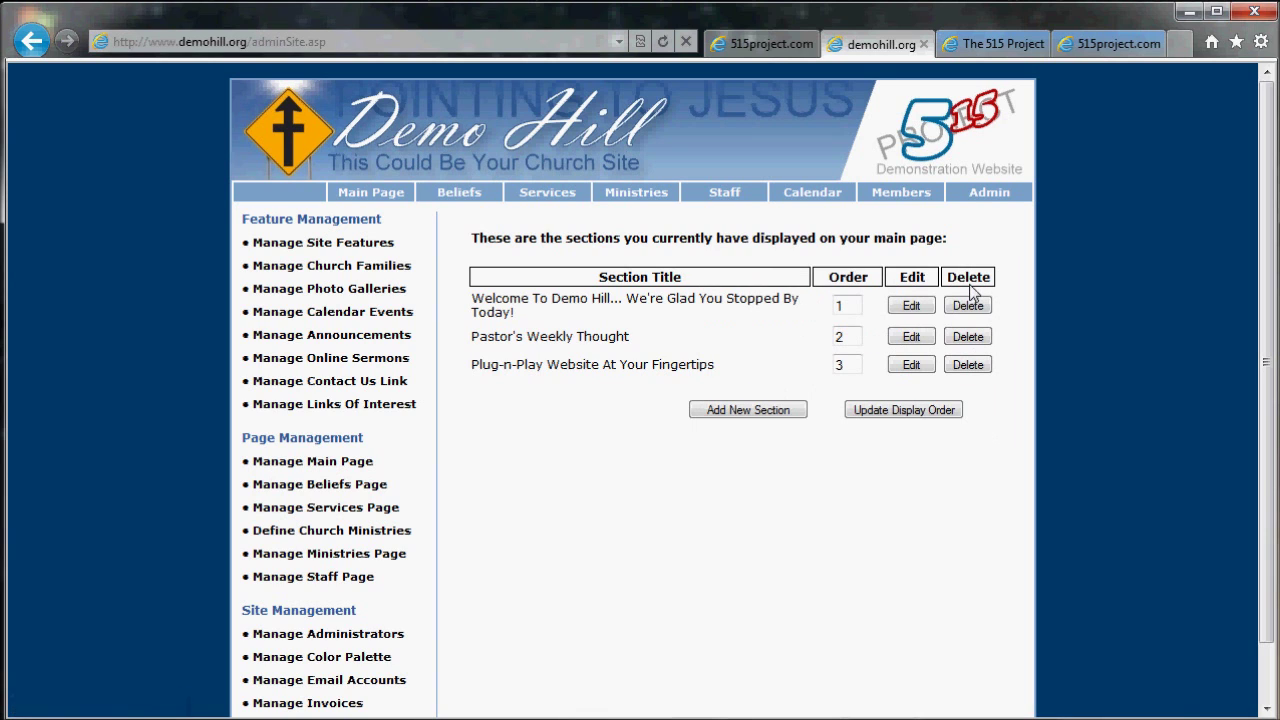
{"action": "left_click", "coordinate": [909, 305]}
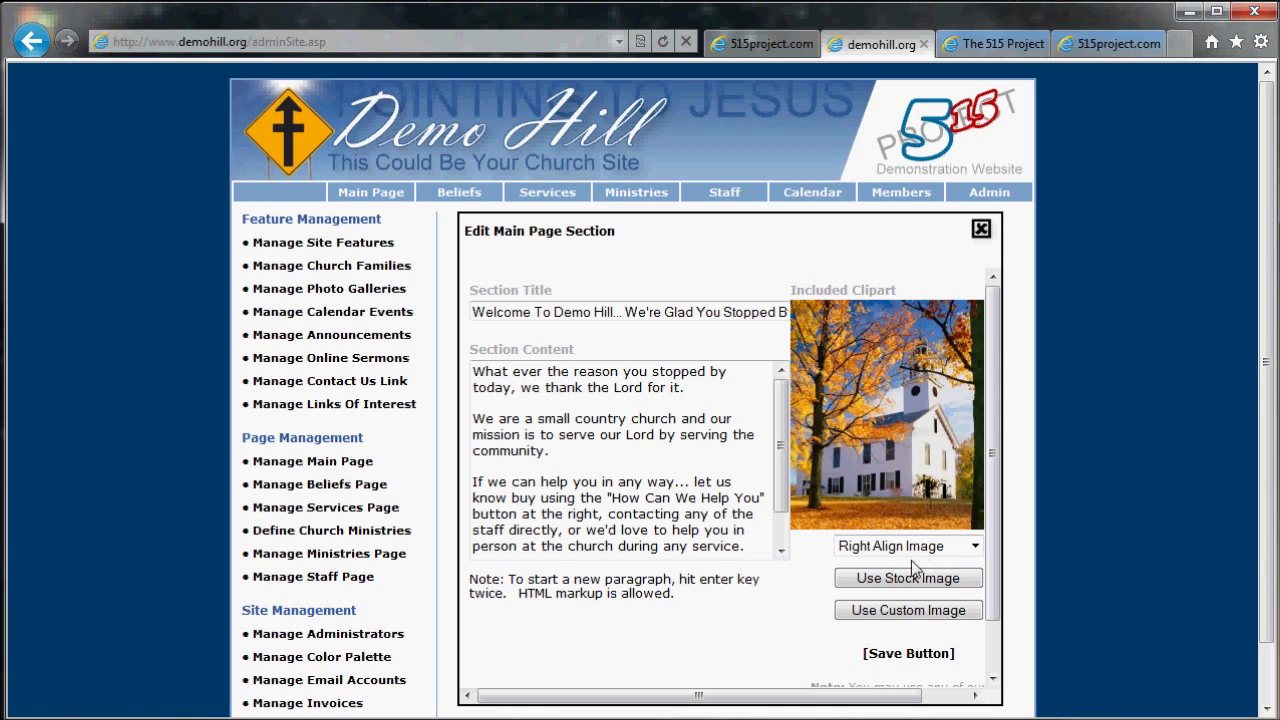
{"action": "left_click", "coordinate": [981, 229]}
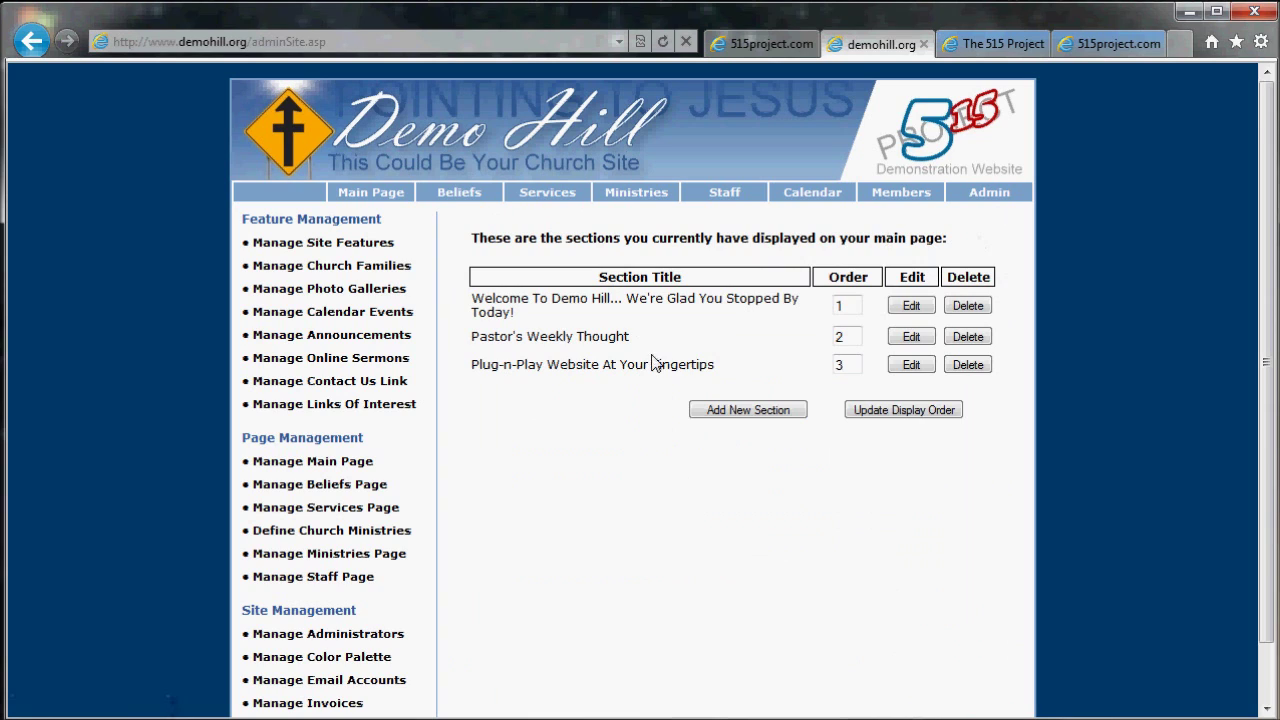
Start a new main page section titled "section" with "content" and "new" as separate paragraphs
{"action": "left_click", "coordinate": [733, 413]}
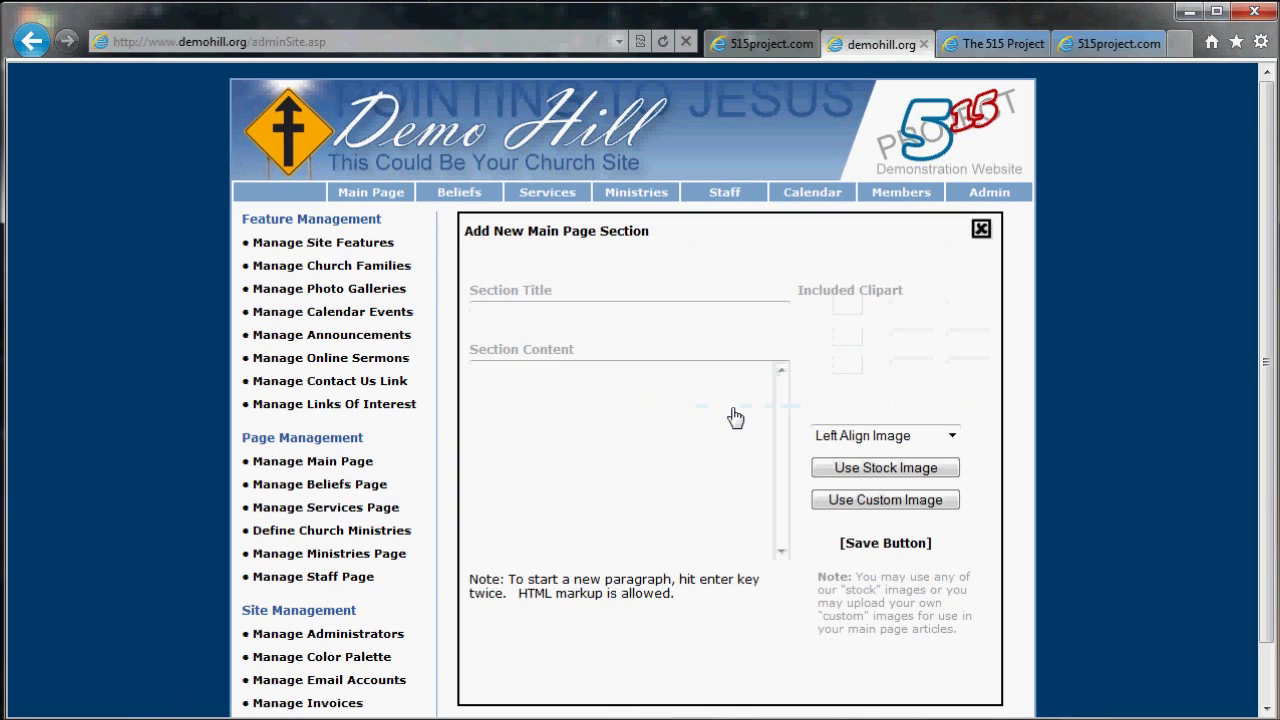
{"action": "left_click", "coordinate": [634, 302]}
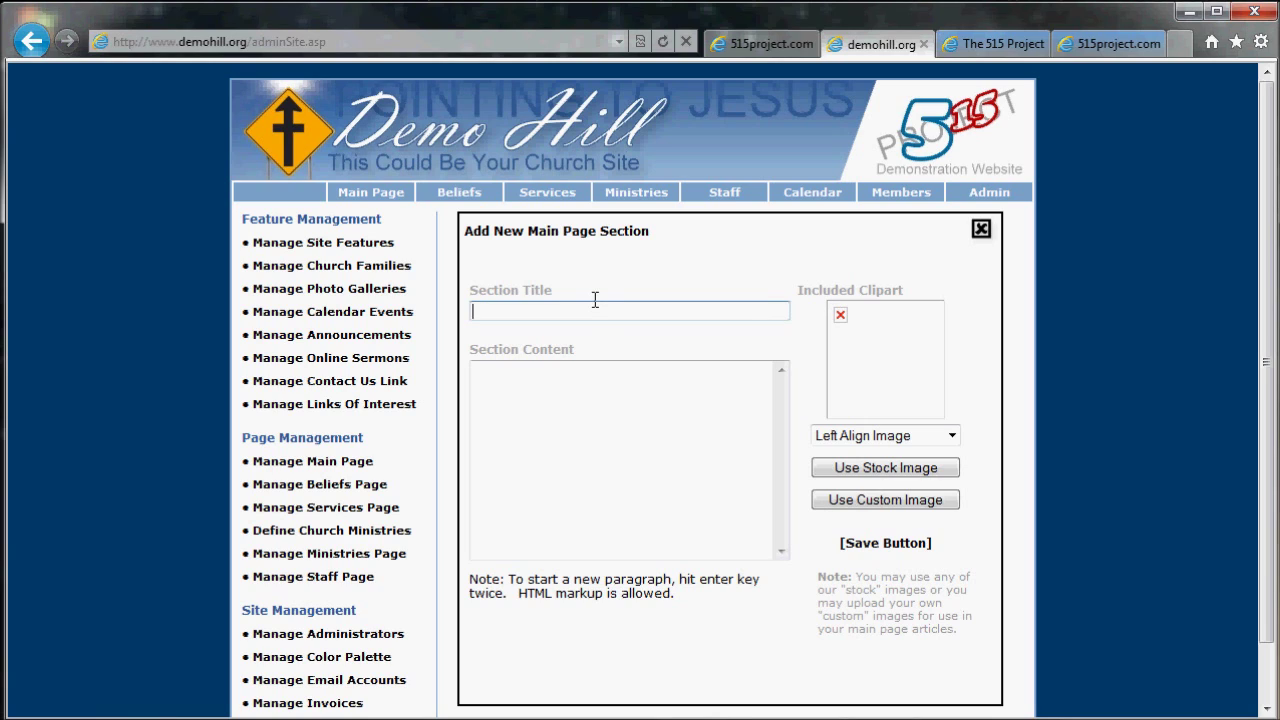
{"action": "type", "text": "section"}
{"action": "key", "text": "Tab"}
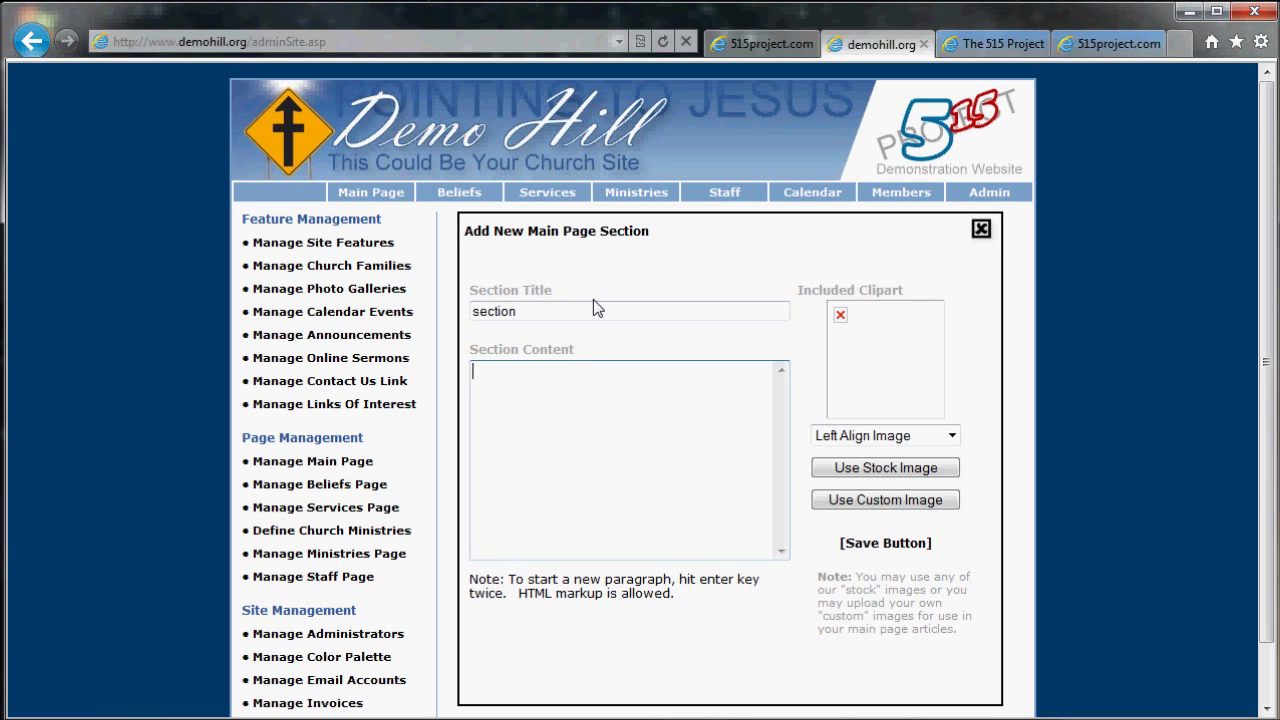
{"action": "type", "text": "contenty"}
{"action": "key", "text": "Return"}
{"action": "type", "text": "b"}
{"action": "key", "text": "BackSpace"}
{"action": "type", "text": "n"}
{"action": "key", "text": "BackSpace"}
{"action": "type", "text": "new"}
Review the image alignment options, browse the Fellowship and Church folders in the stock image library, and close the library
{"action": "left_click", "coordinate": [952, 437]}
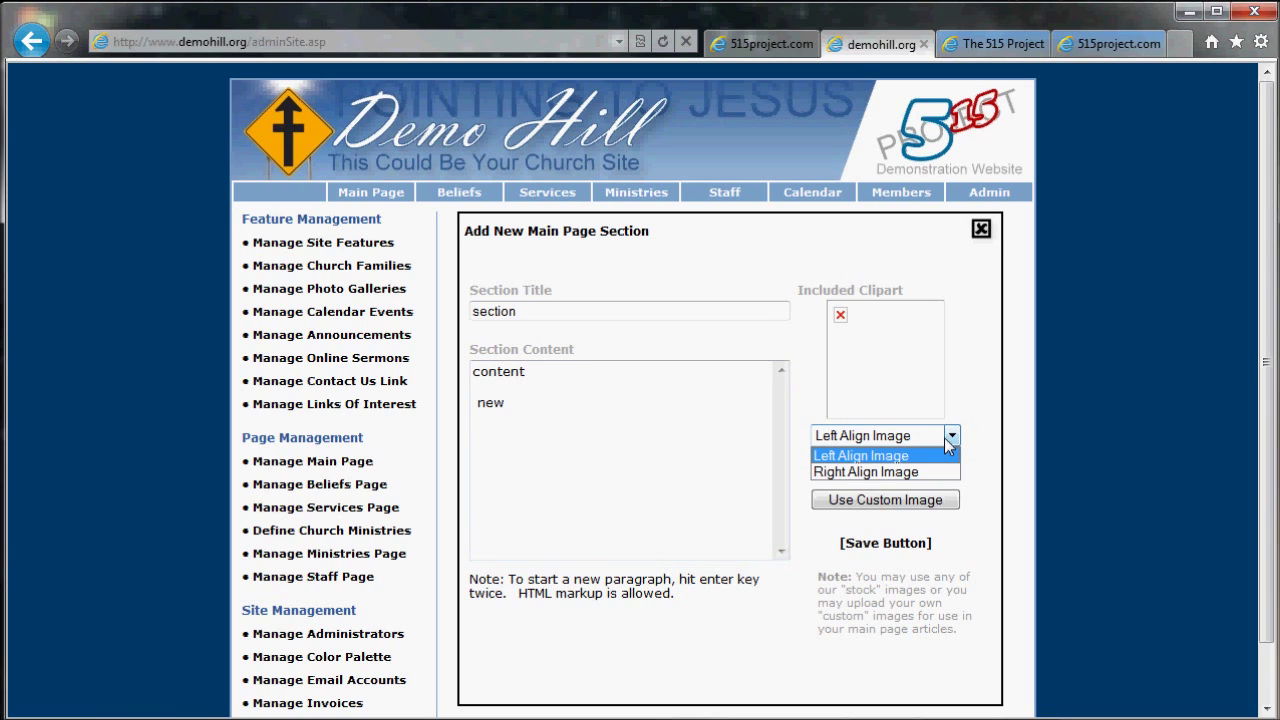
{"action": "left_click", "coordinate": [947, 443]}
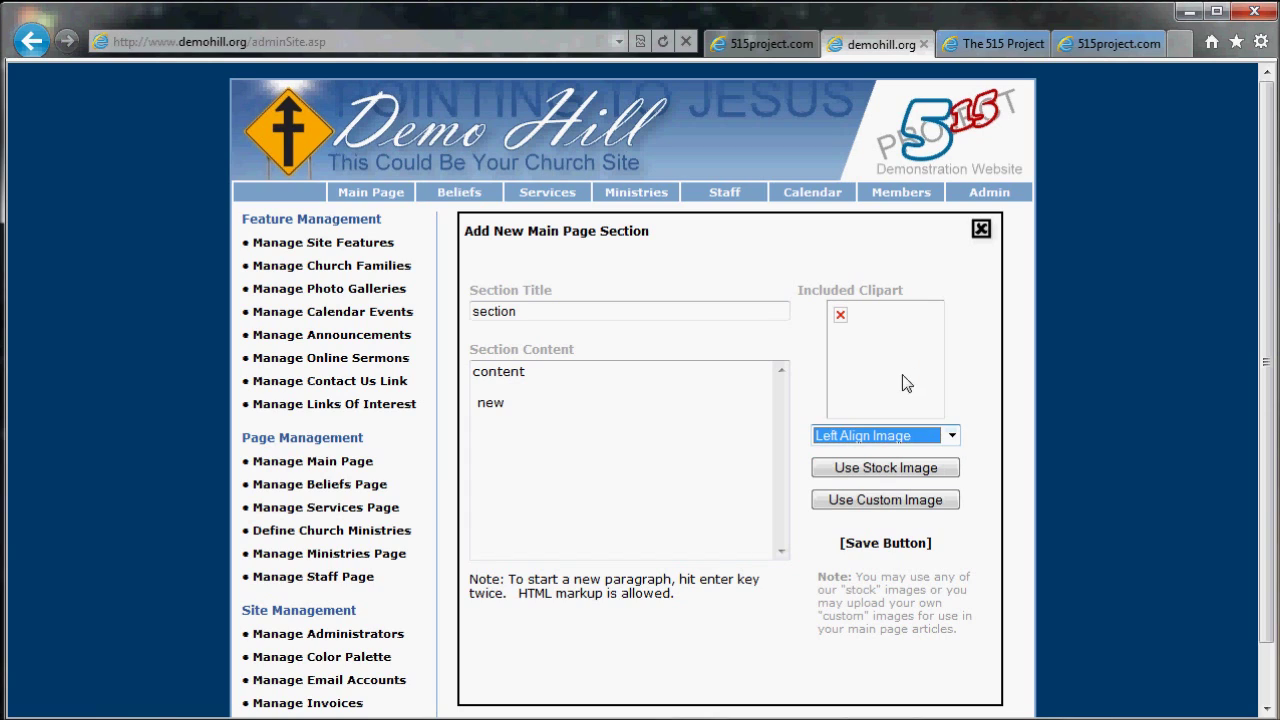
{"action": "left_click", "coordinate": [877, 478]}
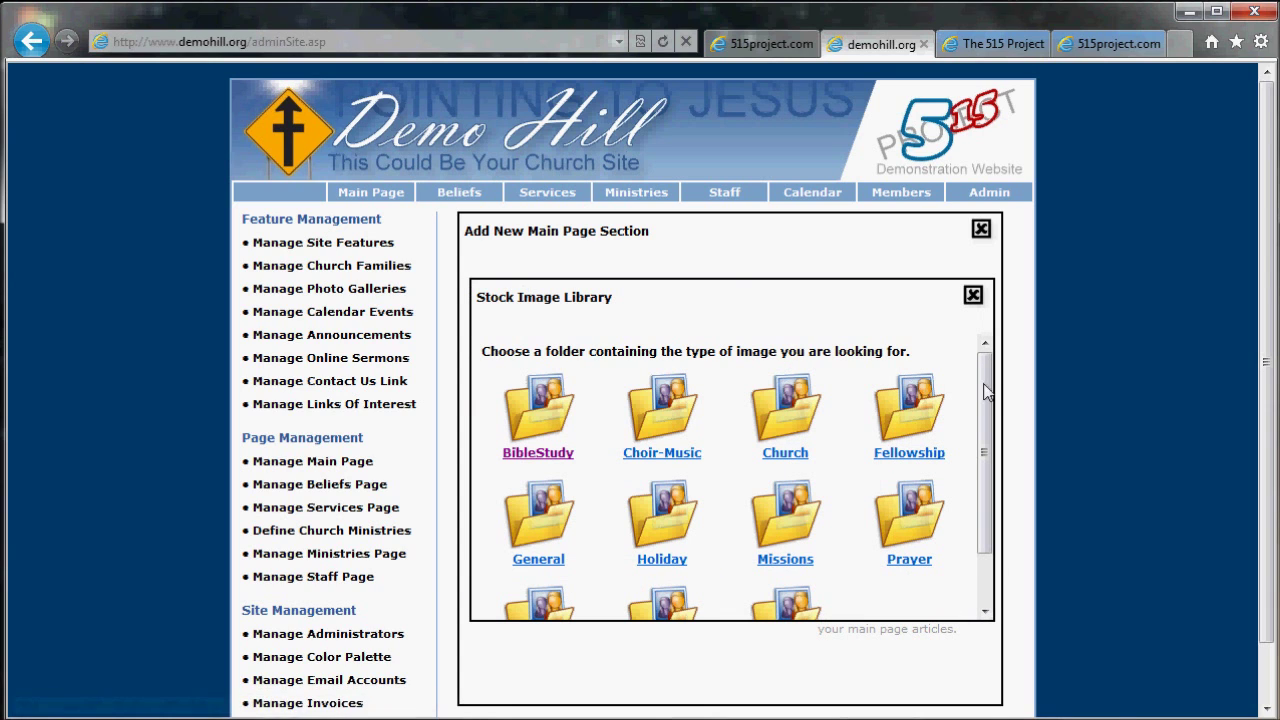
{"action": "left_click", "coordinate": [895, 456]}
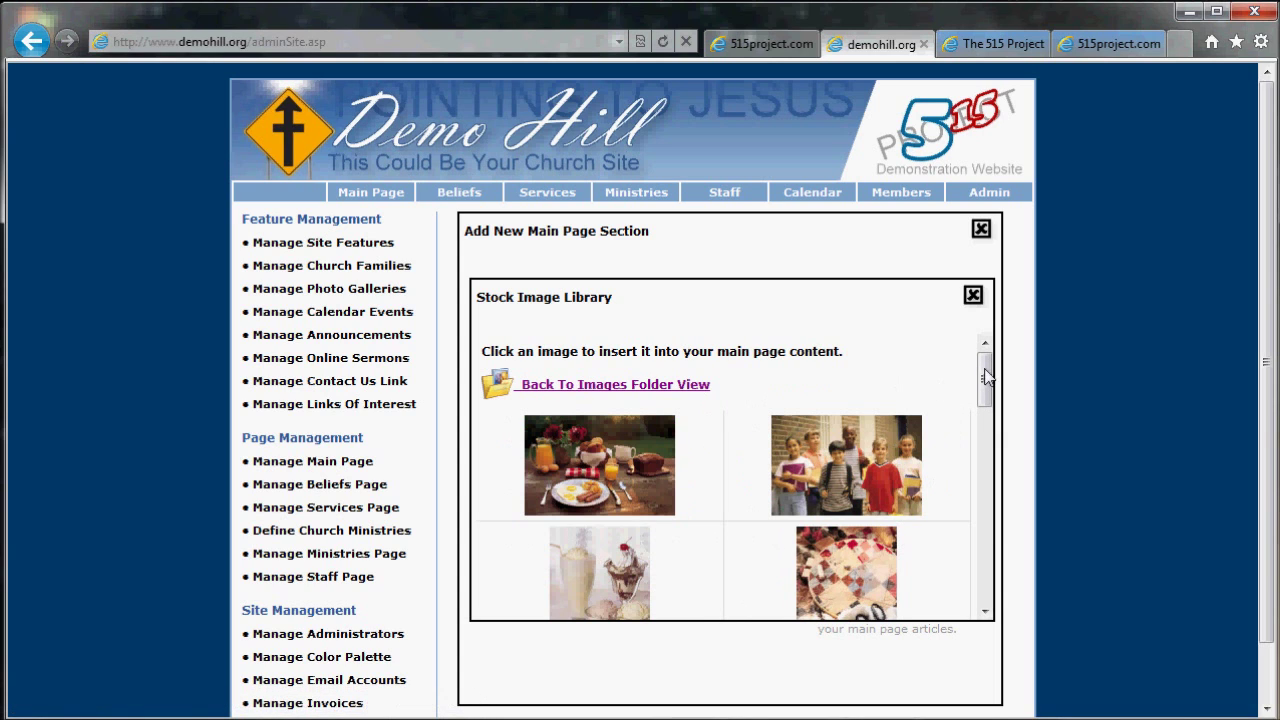
{"action": "mouse_move", "coordinate": [986, 395]}
{"action": "left_mouse_down"}
{"action": "mouse_move", "coordinate": [980, 575]}
{"action": "mouse_move", "coordinate": [983, 375]}
{"action": "left_mouse_up"}
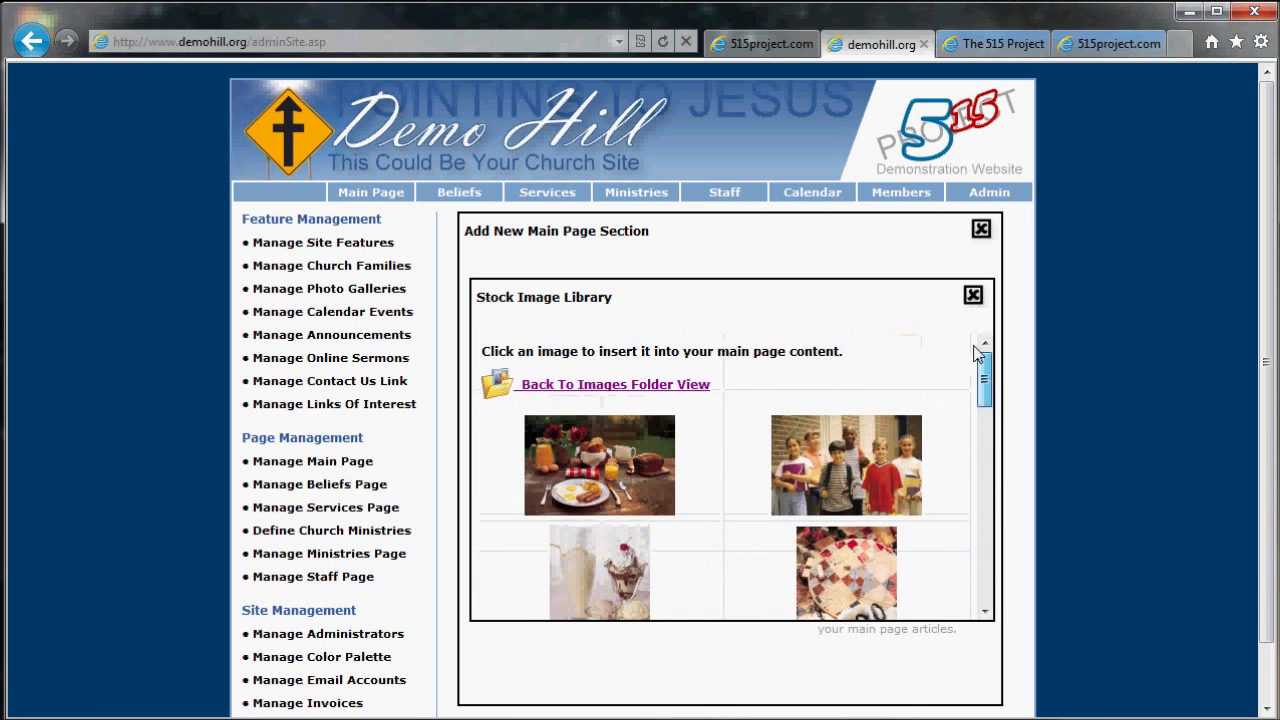
{"action": "left_click", "coordinate": [660, 389]}
{"action": "left_click", "coordinate": [777, 416]}
{"action": "mouse_move", "coordinate": [978, 387]}
{"action": "left_mouse_down"}
{"action": "mouse_move", "coordinate": [980, 437]}
{"action": "mouse_move", "coordinate": [980, 385]}
{"action": "left_mouse_up"}
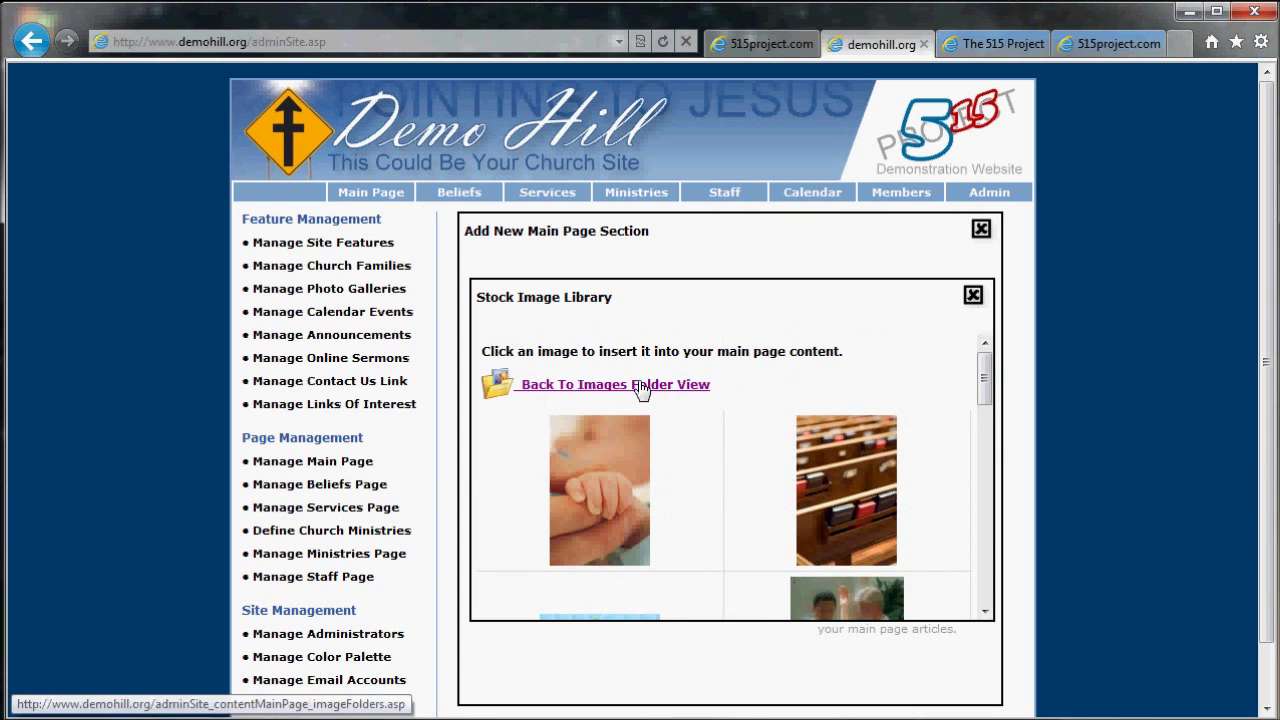
{"action": "left_click", "coordinate": [641, 390]}
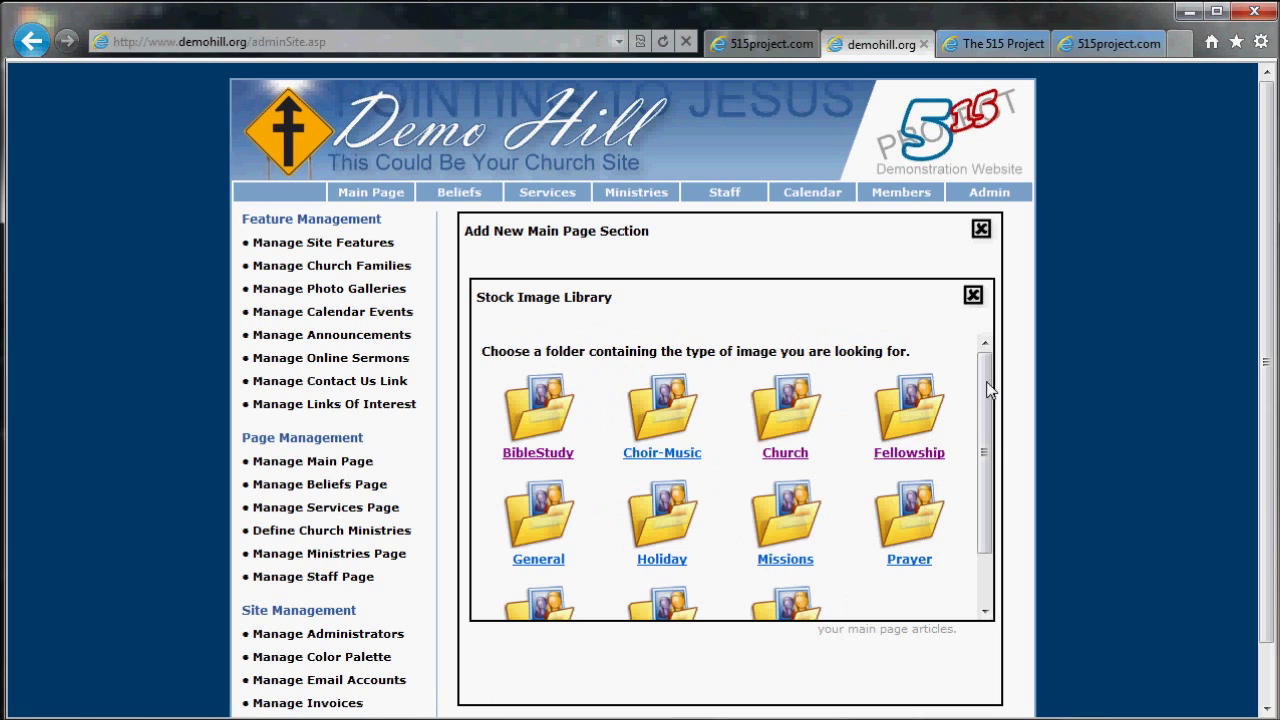
{"action": "left_click", "coordinate": [973, 297]}
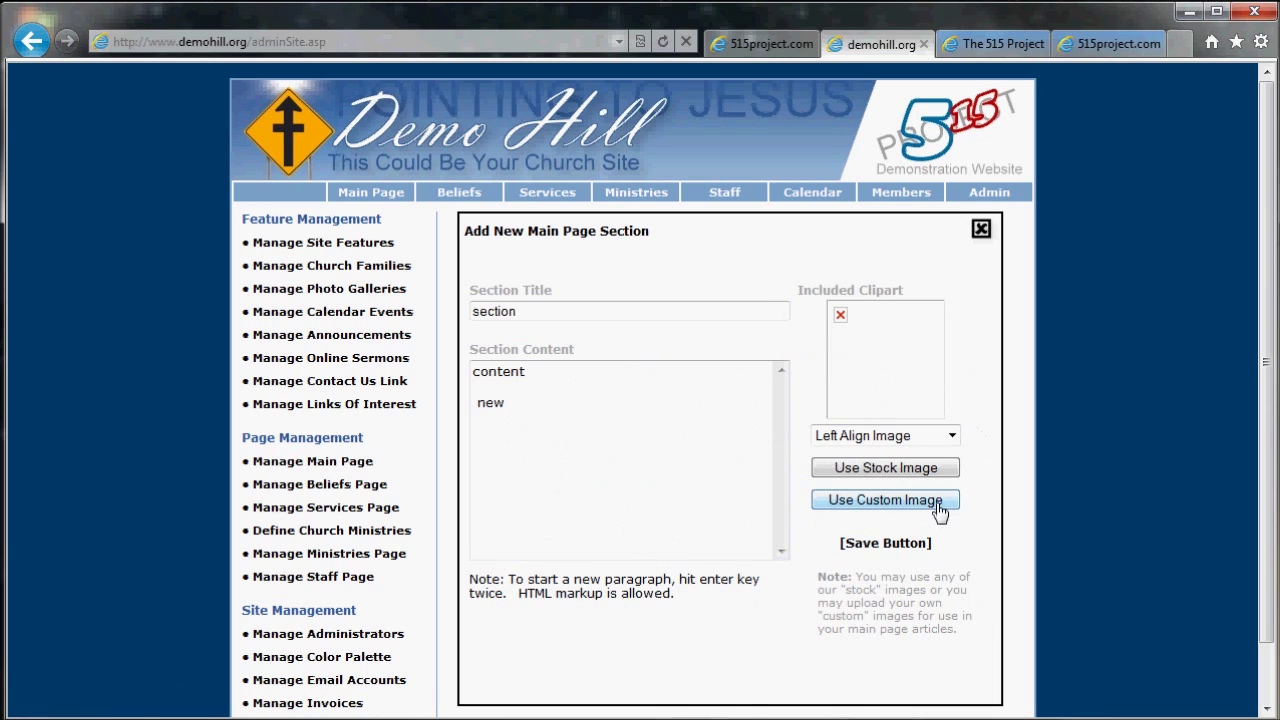
Insert the calendar picture from the custom image library into the new section and check its alignment options, keeping Left Align Image
{"action": "left_click", "coordinate": [893, 502]}
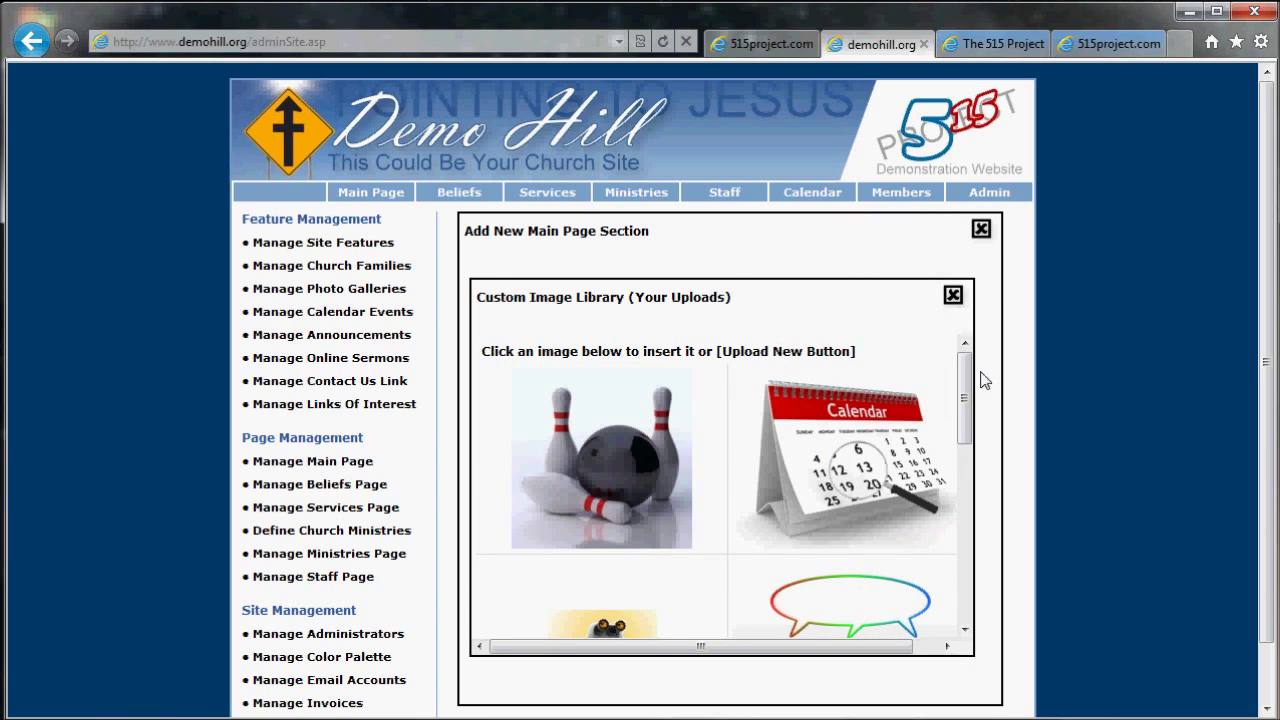
{"action": "mouse_move", "coordinate": [968, 386]}
{"action": "left_mouse_down"}
{"action": "mouse_move", "coordinate": [955, 458]}
{"action": "mouse_move", "coordinate": [962, 584]}
{"action": "mouse_move", "coordinate": [975, 377]}
{"action": "left_mouse_up"}
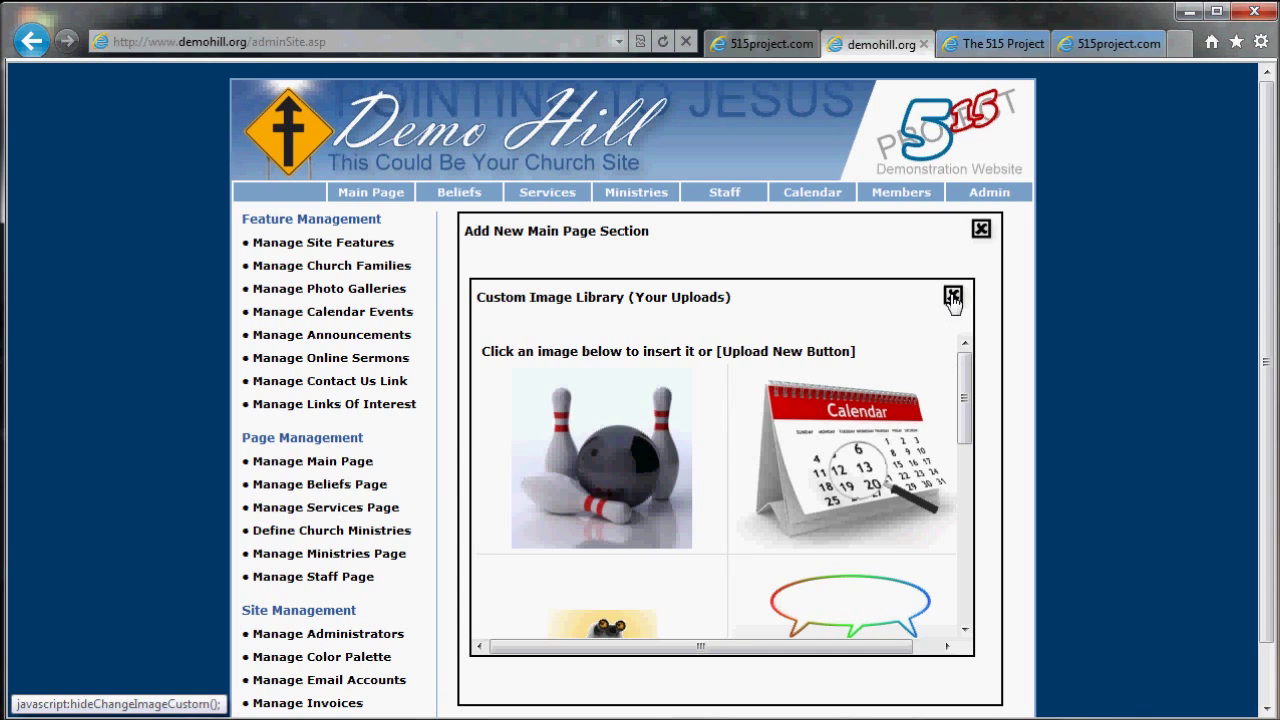
{"action": "left_click", "coordinate": [870, 440]}
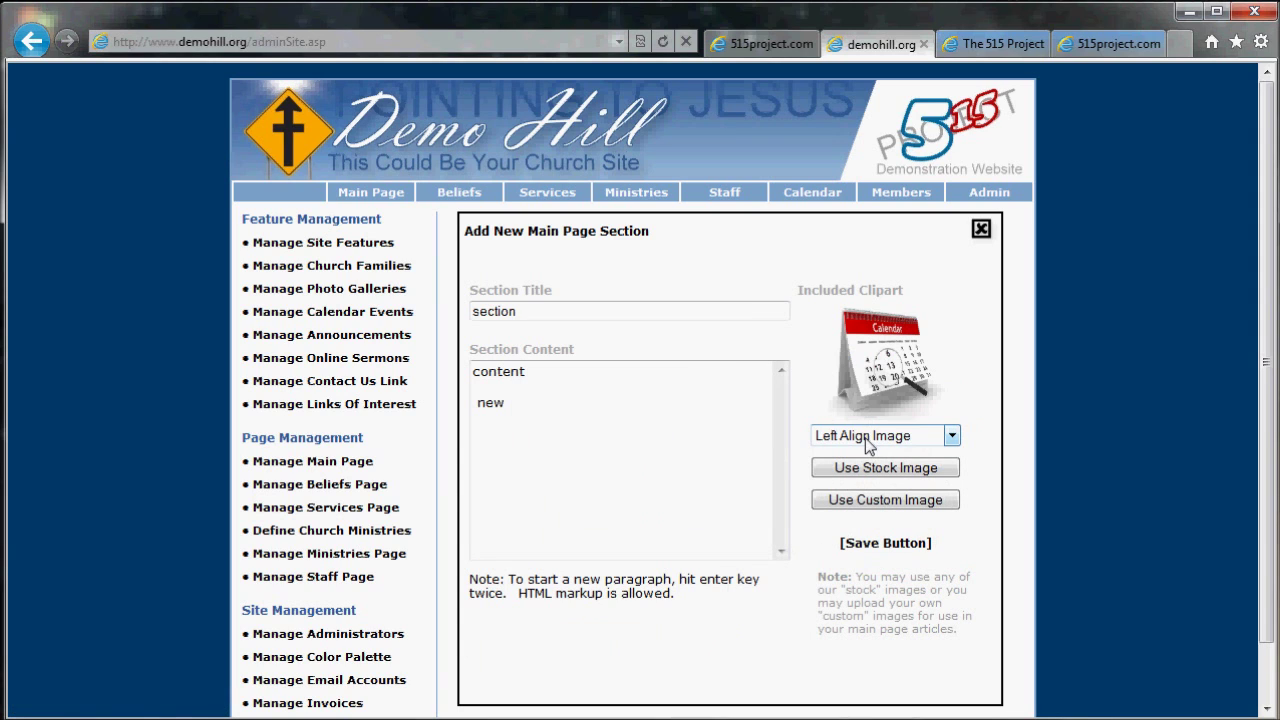
{"action": "left_click", "coordinate": [893, 438]}
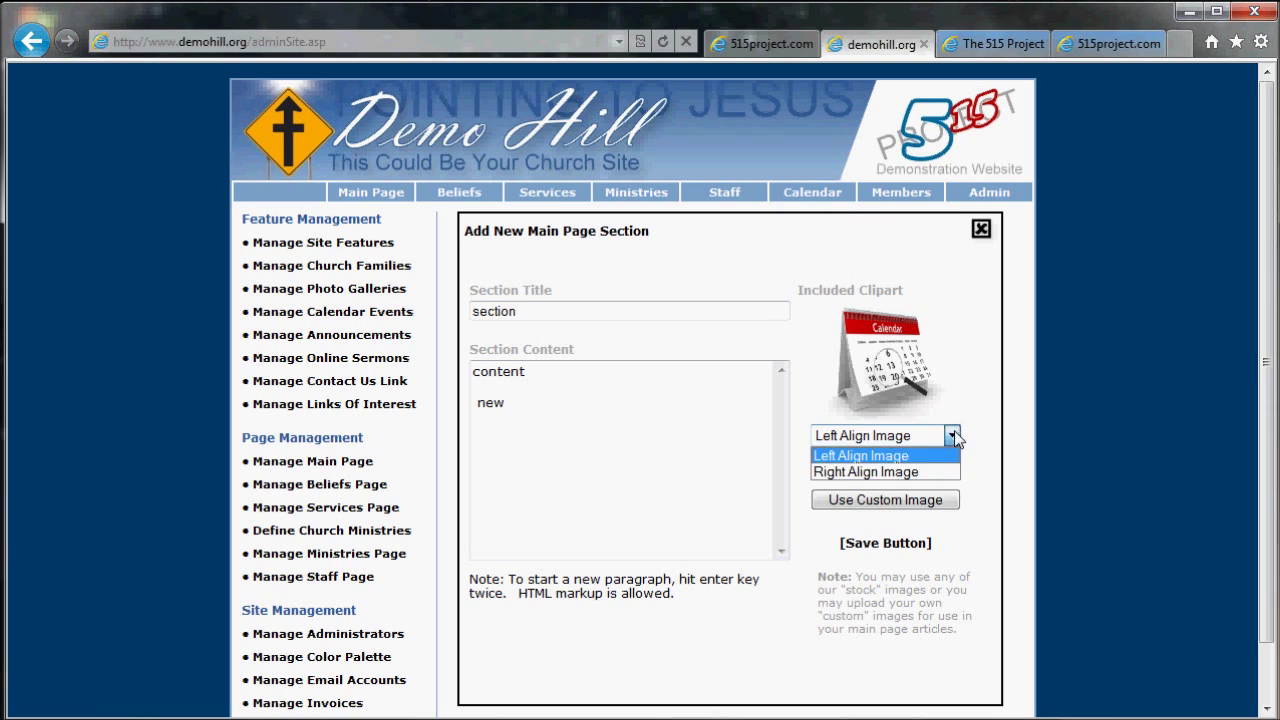
{"action": "left_click", "coordinate": [993, 424]}
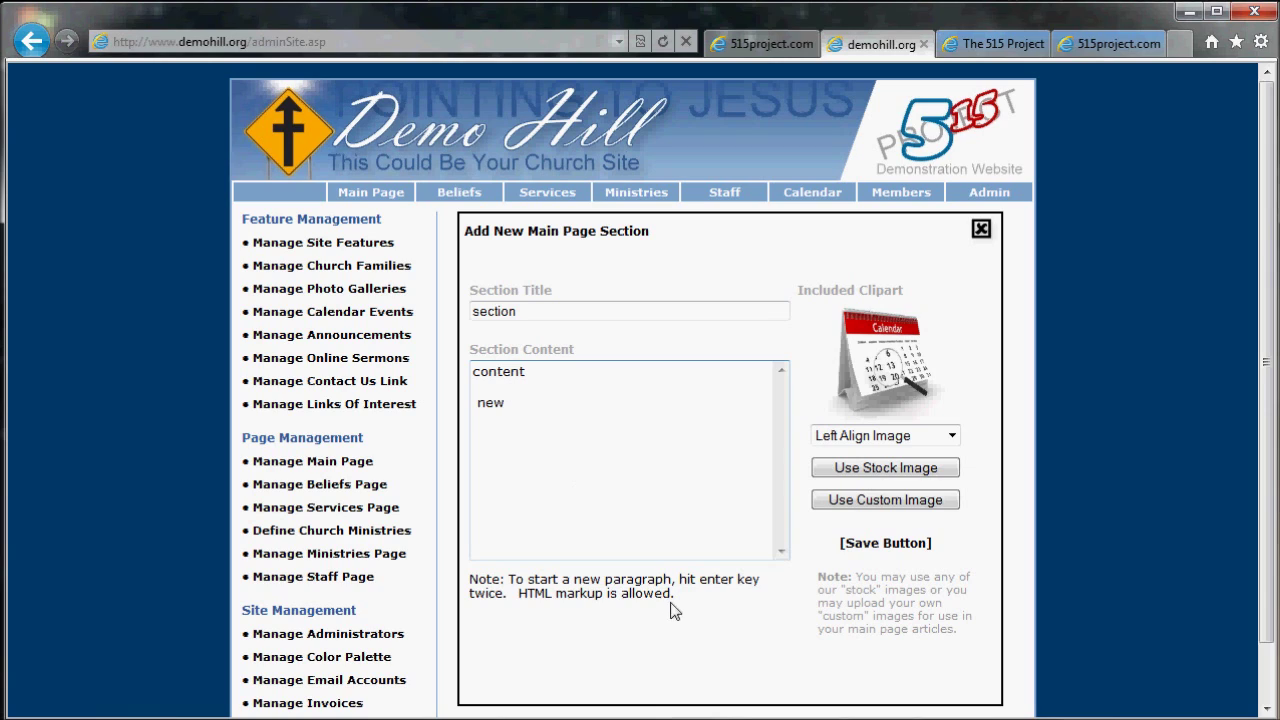
Highlight the HTML markup note and the "new" paragraph, discard the unsaved section, and open and close a blank section form
{"action": "left_click_drag", "start_coordinate": [678, 596], "coordinate": [518, 596]}
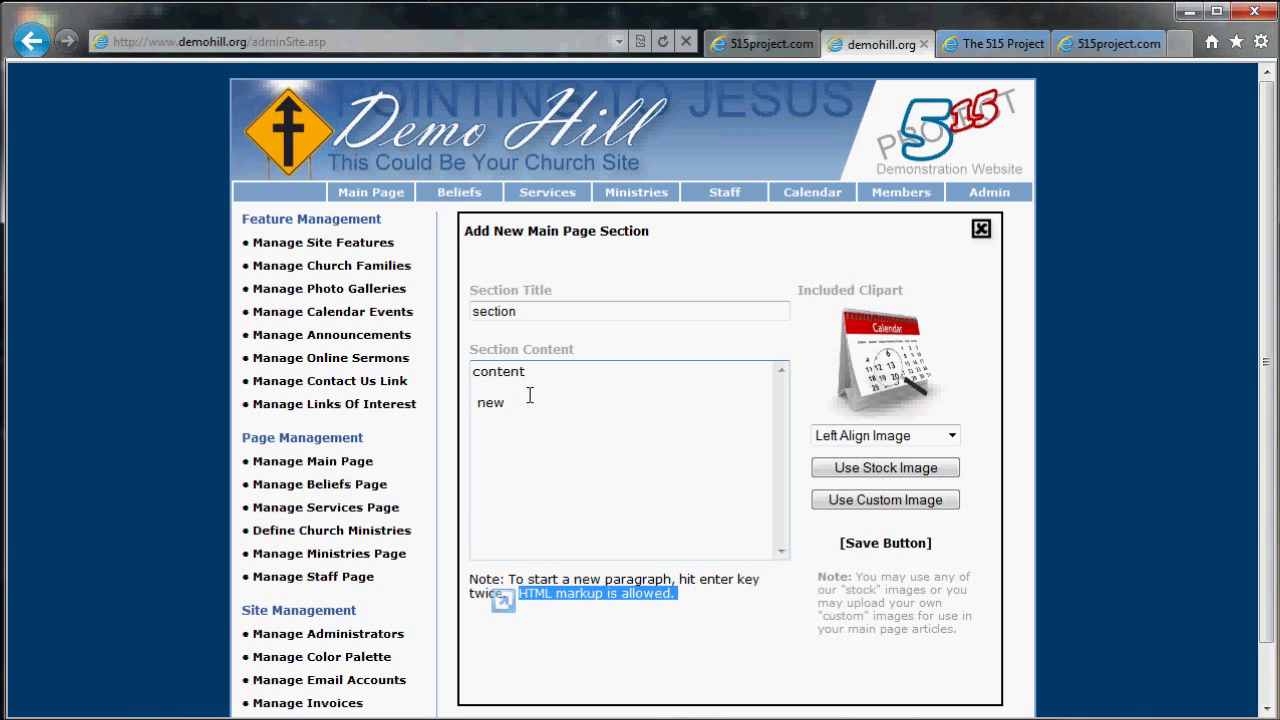
{"action": "left_click_drag", "start_coordinate": [510, 403], "coordinate": [476, 405]}
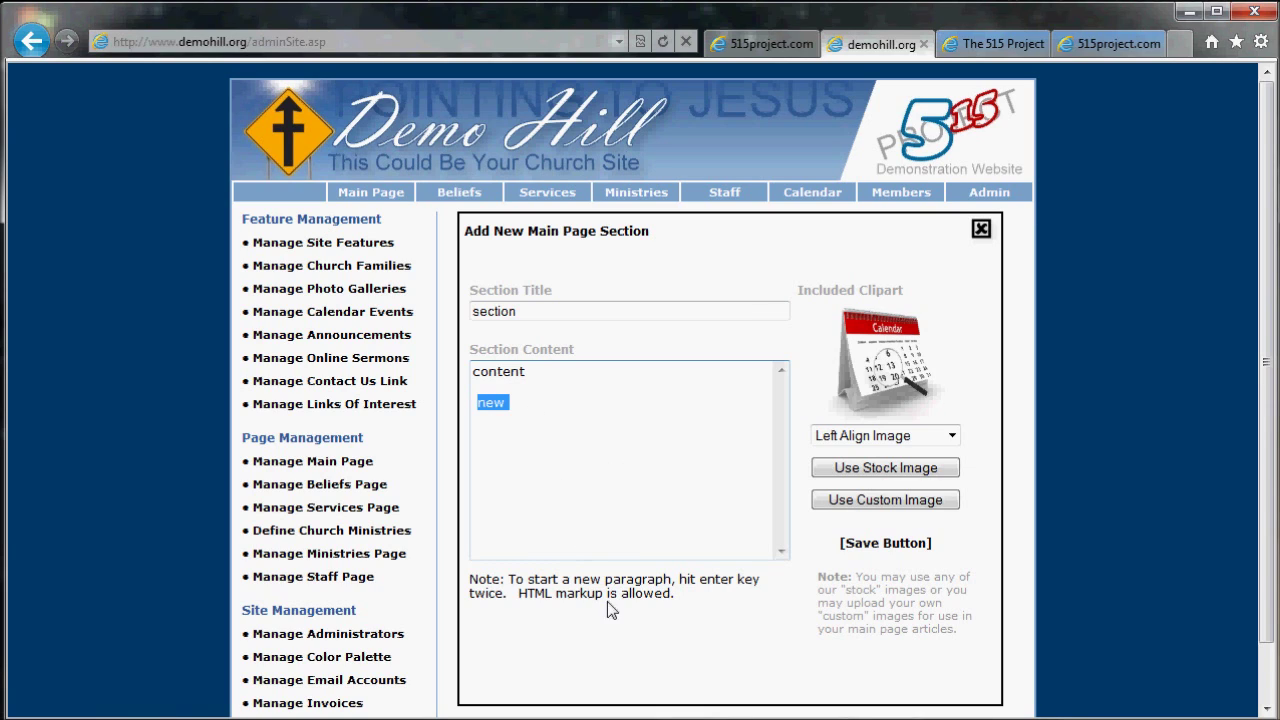
{"action": "left_click", "coordinate": [982, 230]}
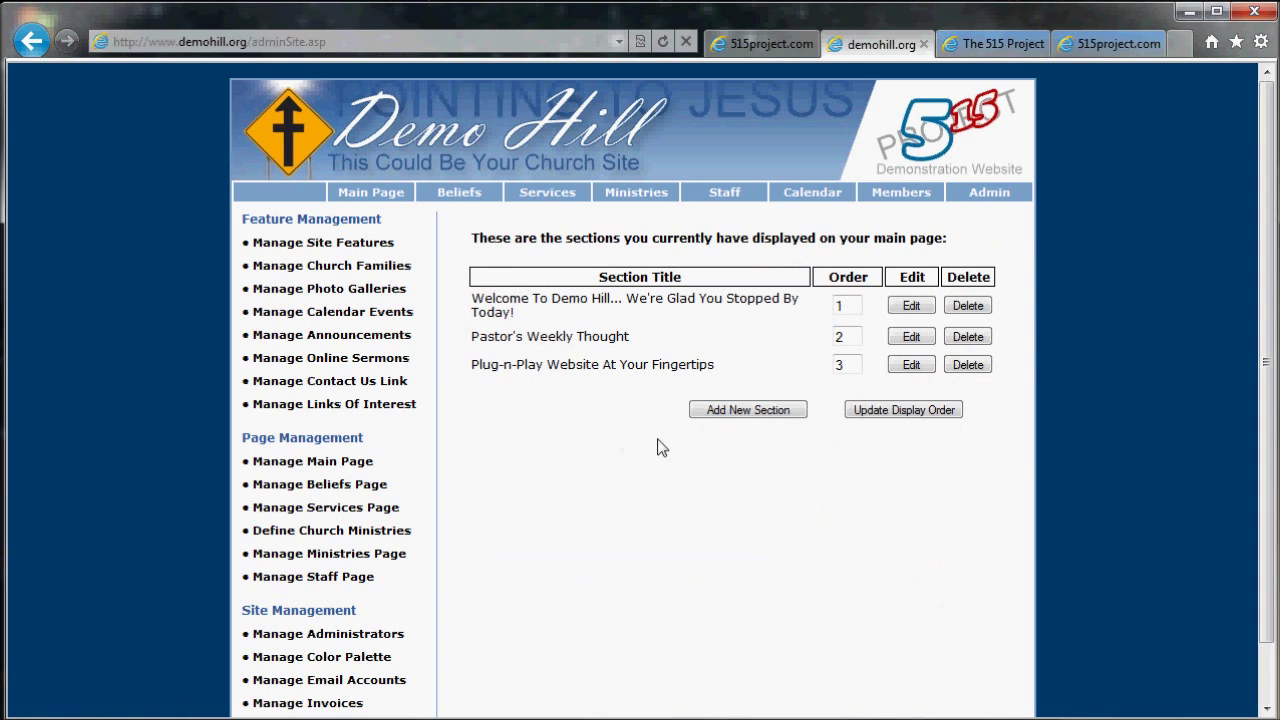
{"action": "left_click", "coordinate": [762, 414]}
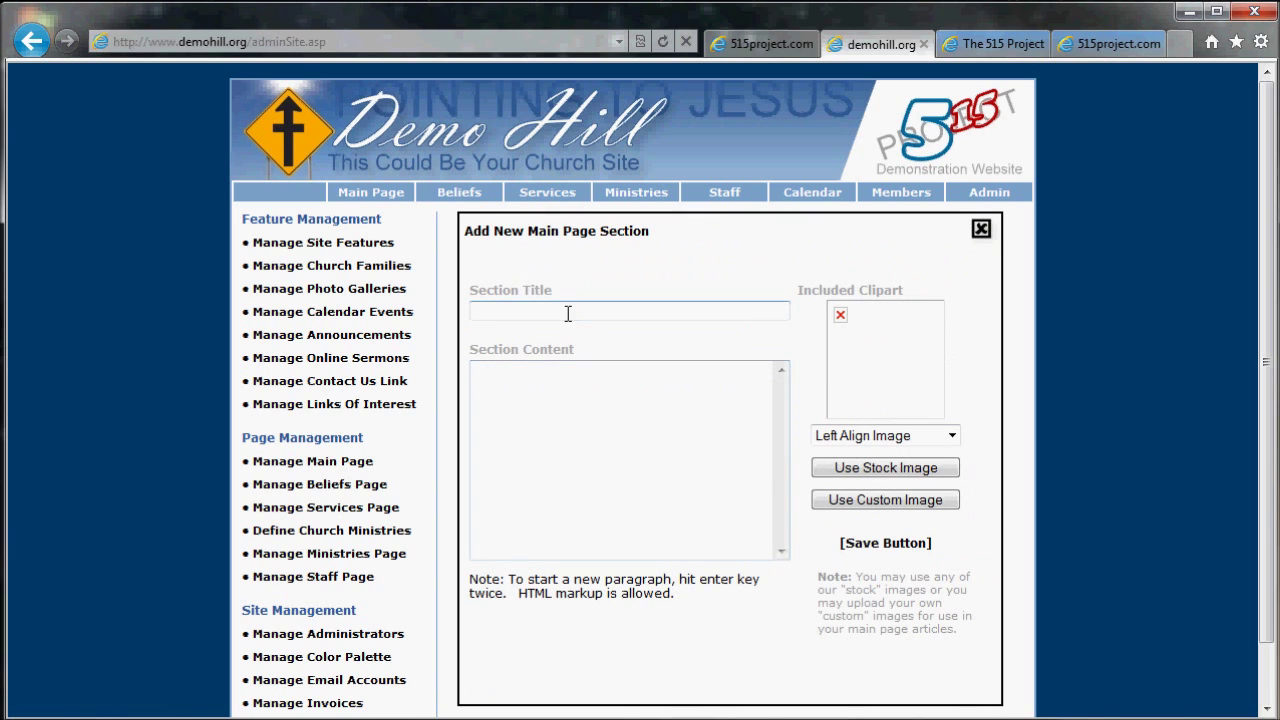
{"action": "left_click", "coordinate": [981, 232]}
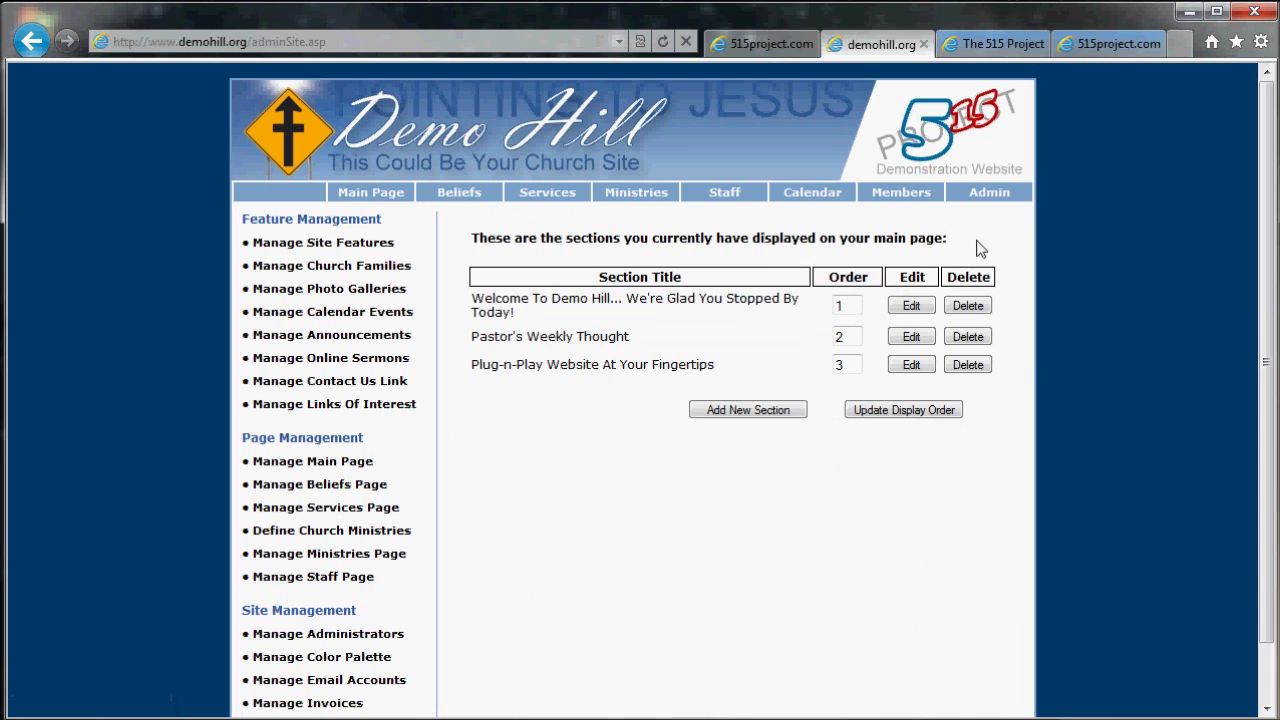
Open beliefs page management and examine the bold and italic HTML tags in the Church Mission Statement
{"action": "left_click", "coordinate": [336, 486]}
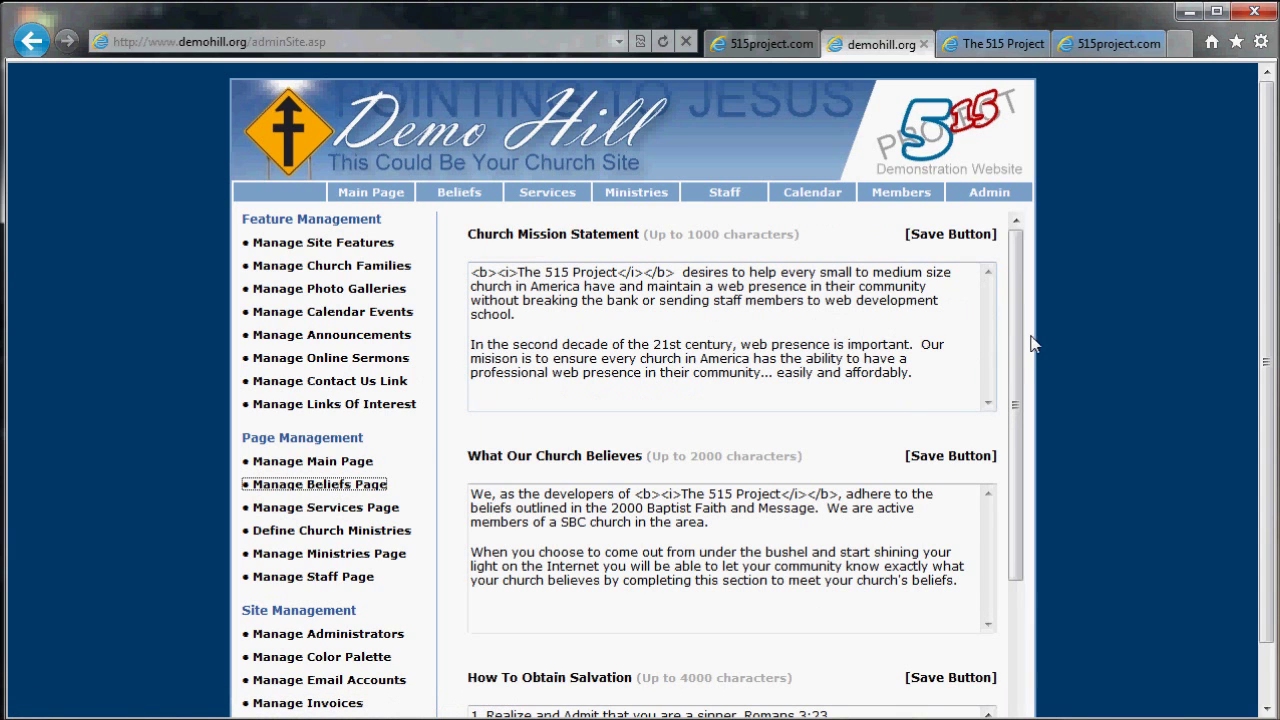
{"action": "left_click_drag", "start_coordinate": [1015, 360], "coordinate": [1015, 520]}
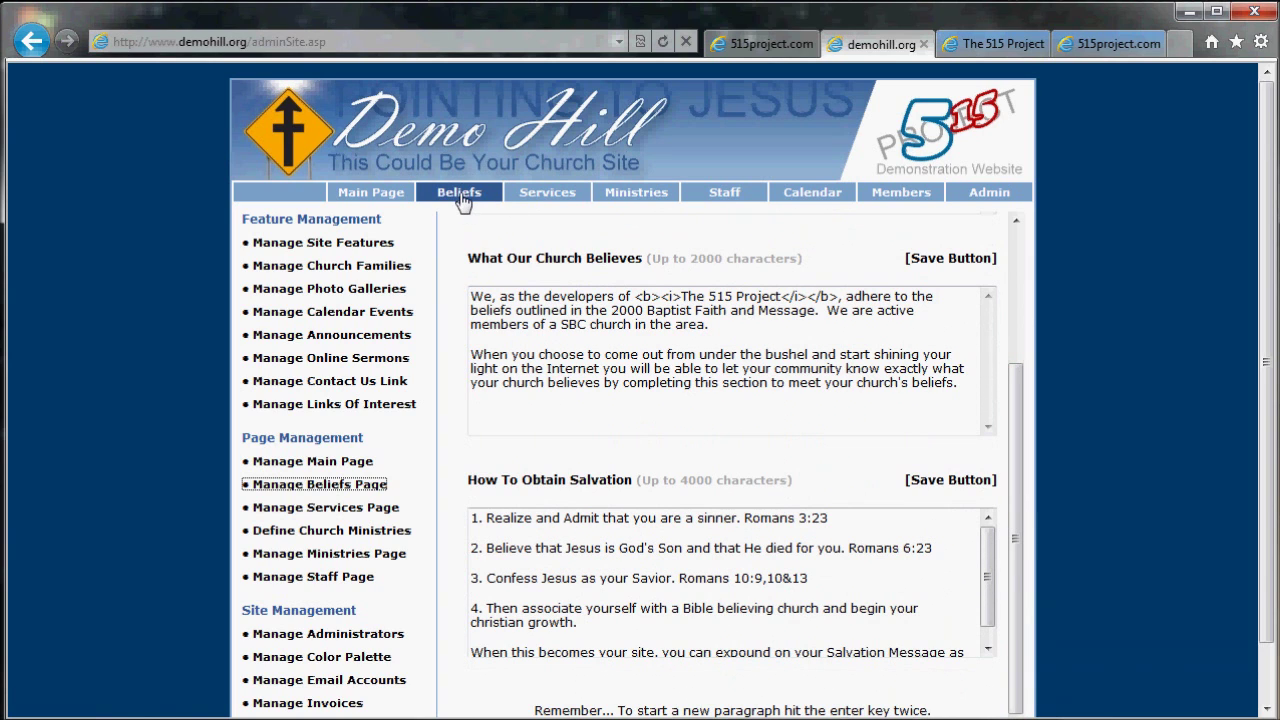
{"action": "left_click_drag", "start_coordinate": [1020, 428], "coordinate": [1020, 332]}
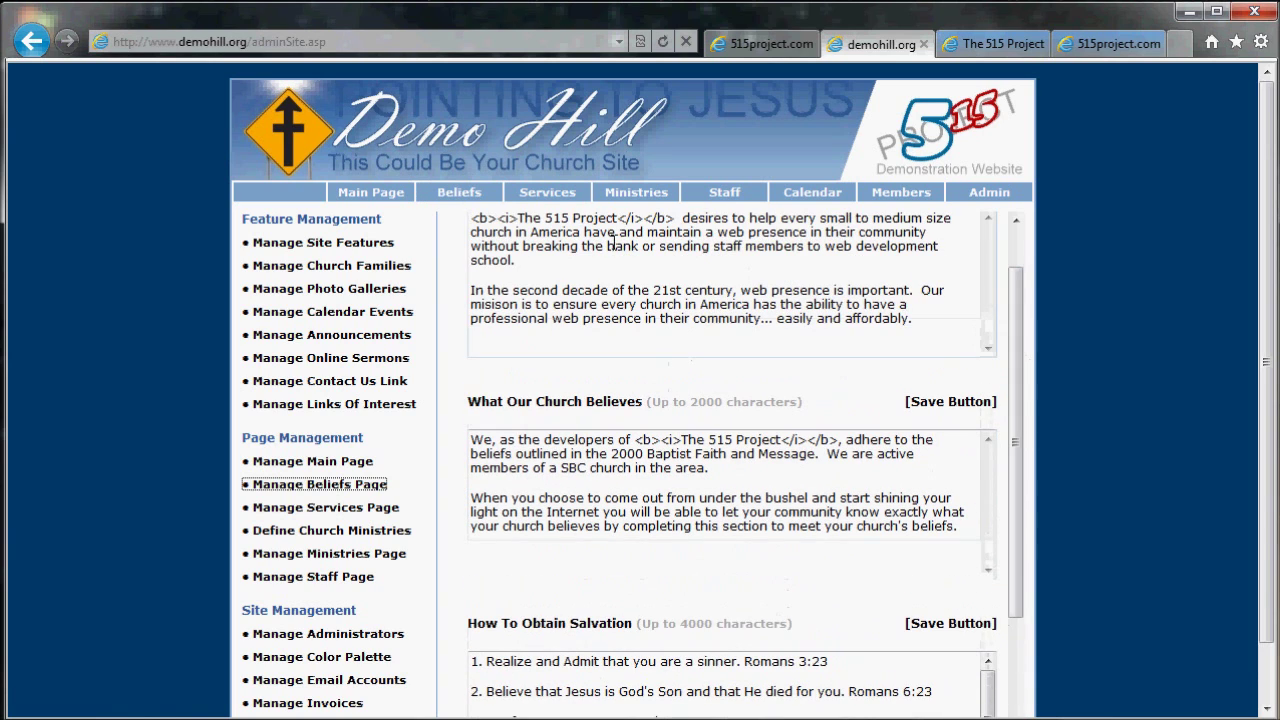
{"action": "left_click_drag", "start_coordinate": [676, 218], "coordinate": [618, 220]}
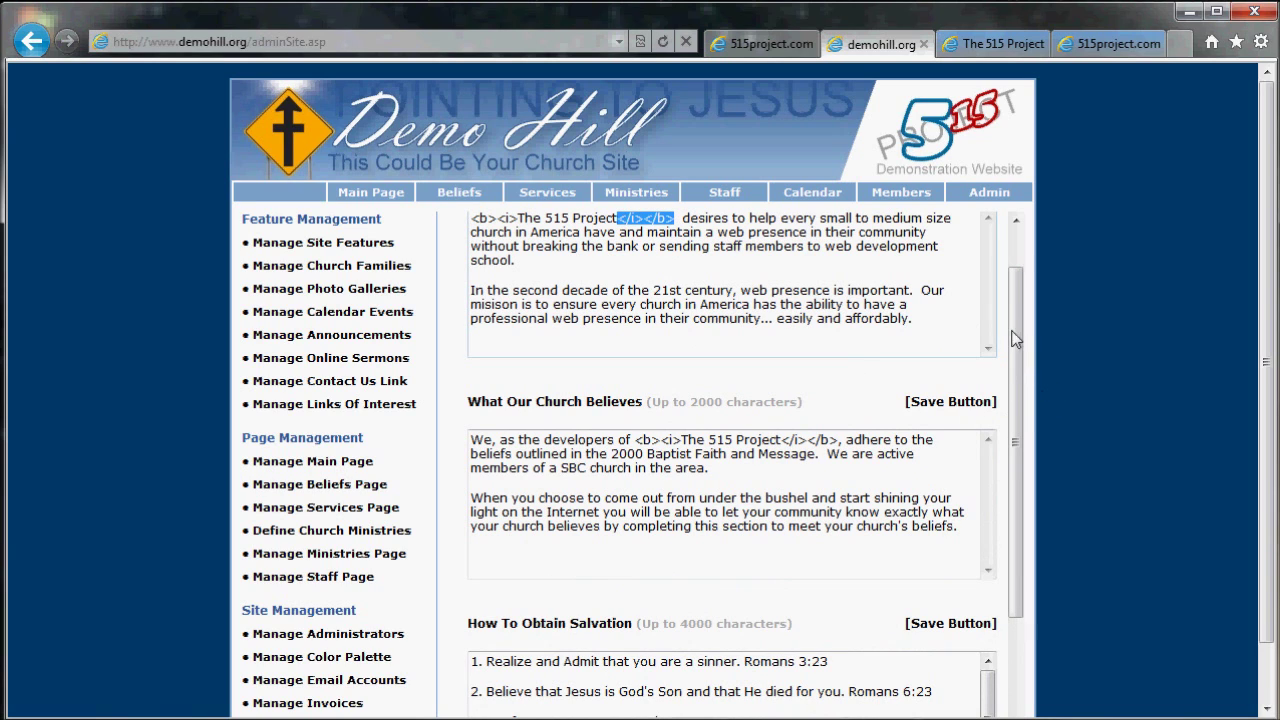
{"action": "scroll", "coordinate": [1022, 332], "scroll_direction": "up", "scroll_amount": 1}
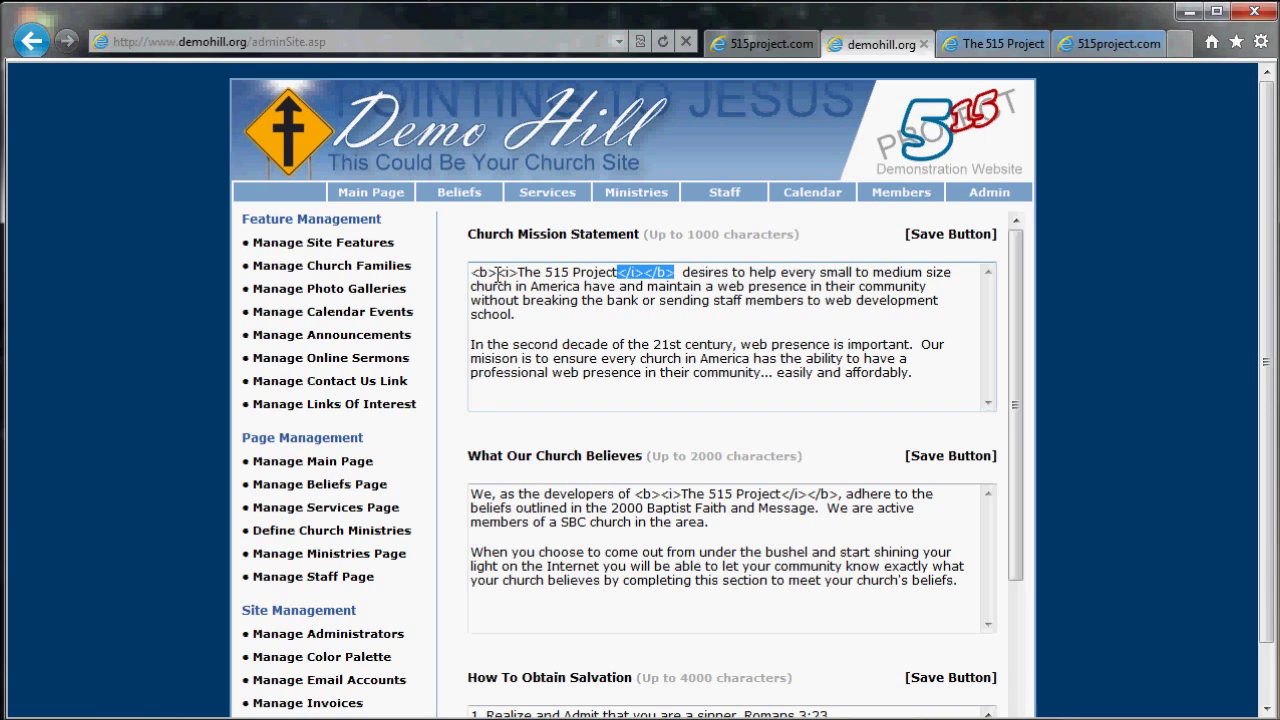
{"action": "left_click_drag", "start_coordinate": [518, 272], "coordinate": [468, 272]}
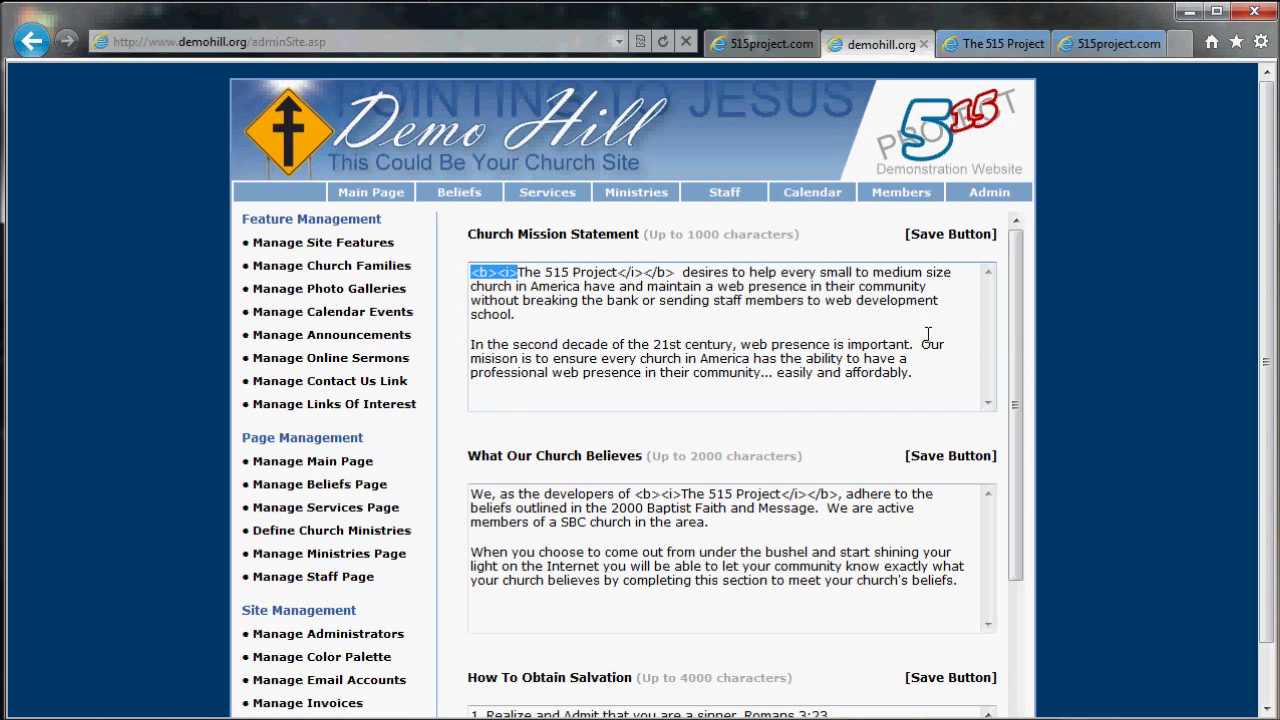
Look over the What Our Church Believes and How To Obtain Salvation text fields on the beliefs management page
{"action": "scroll", "coordinate": [845, 333], "scroll_direction": "down", "scroll_amount": 2}
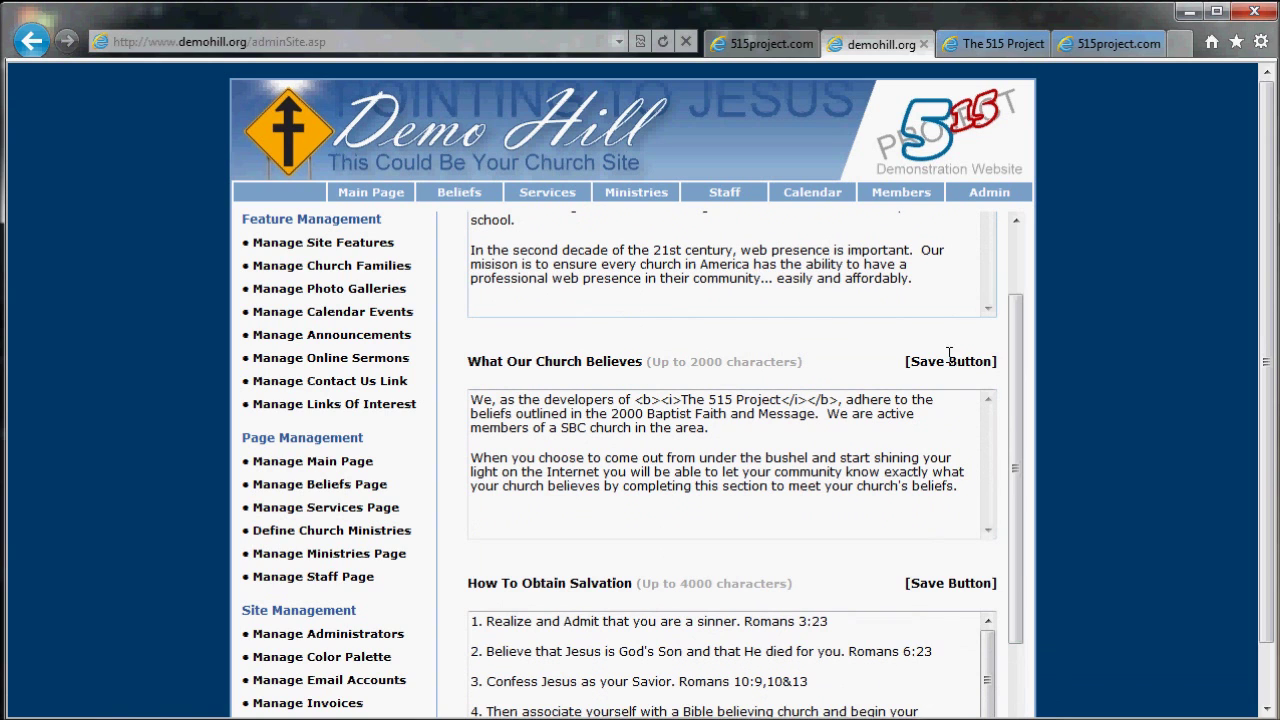
{"action": "left_click_drag", "start_coordinate": [1016, 392], "coordinate": [1009, 535]}
{"action": "left_click", "coordinate": [839, 518]}
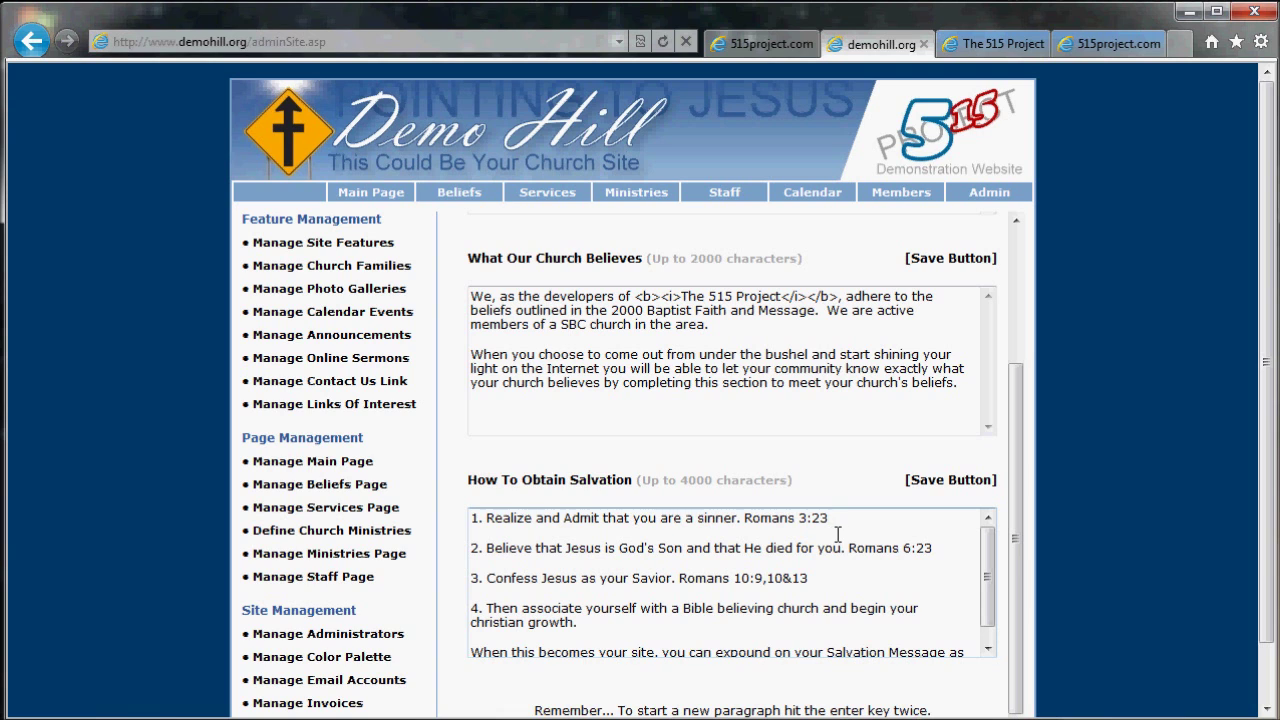
{"action": "left_click_drag", "start_coordinate": [1020, 488], "coordinate": [1012, 318]}
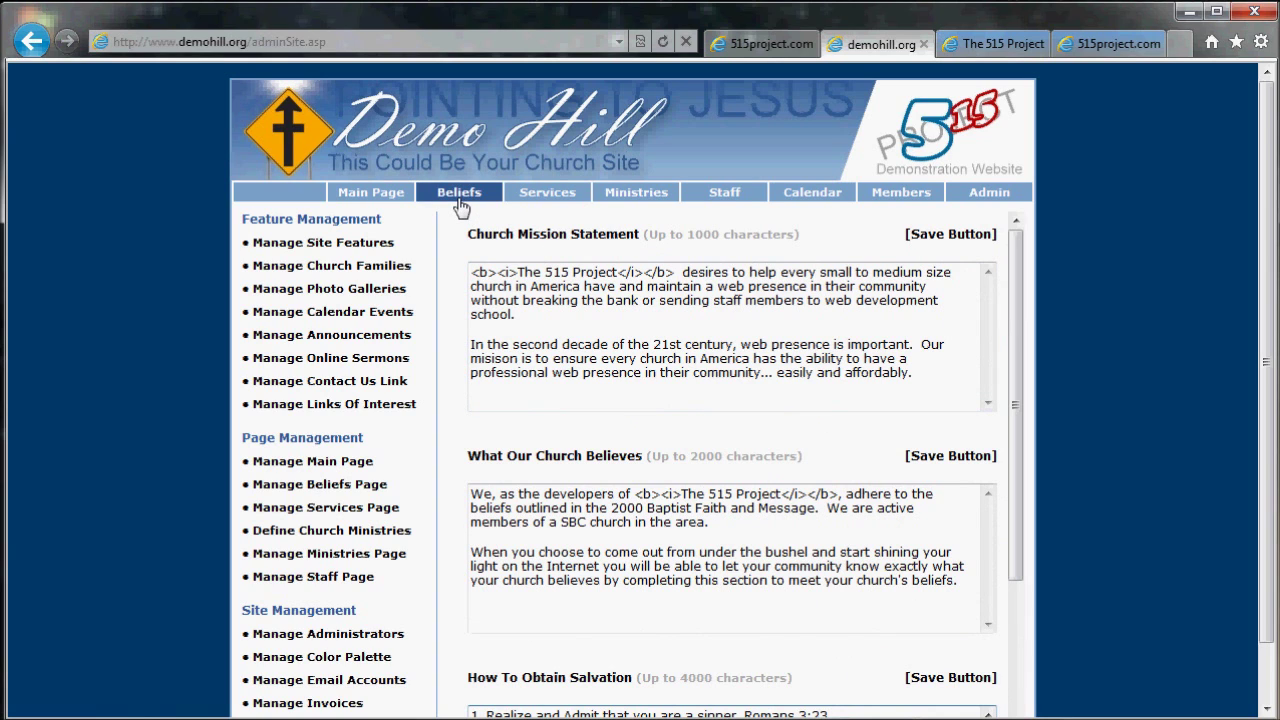
Open services page management and look over the church name, address, phone and email fields
{"action": "left_click", "coordinate": [333, 510]}
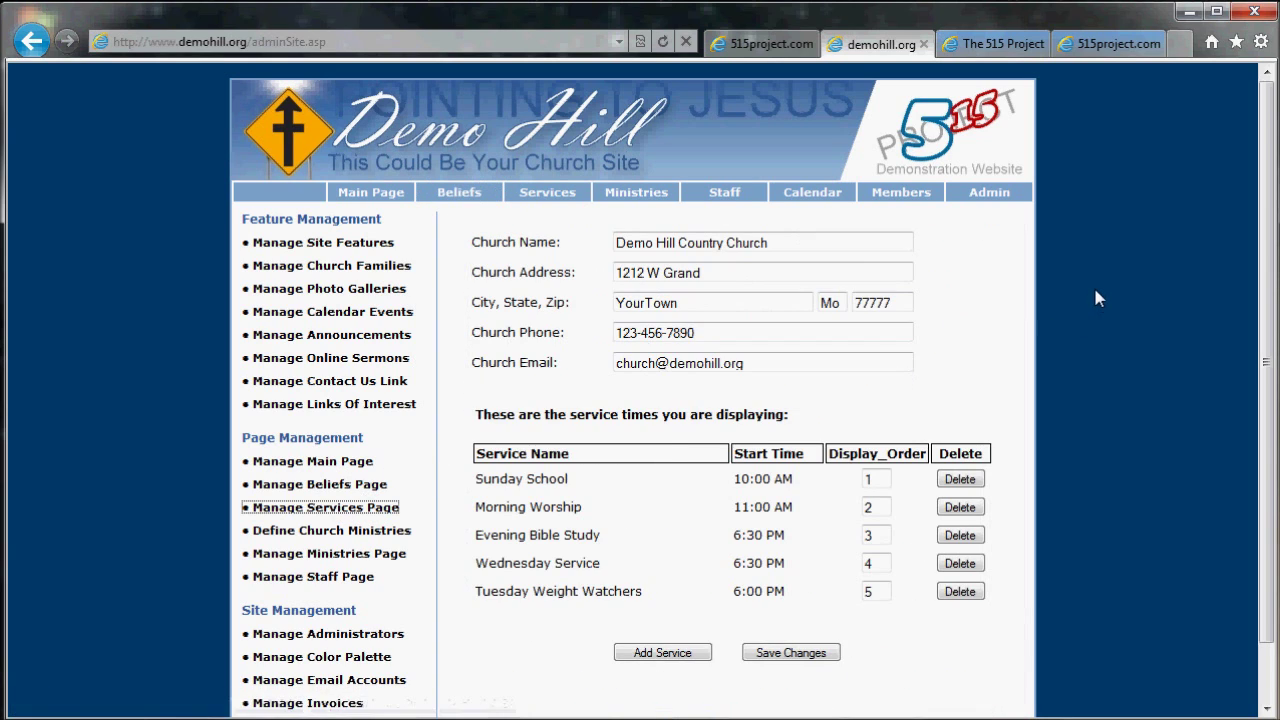
{"action": "scroll", "coordinate": [1090, 300], "scroll_direction": "down", "scroll_amount": 1}
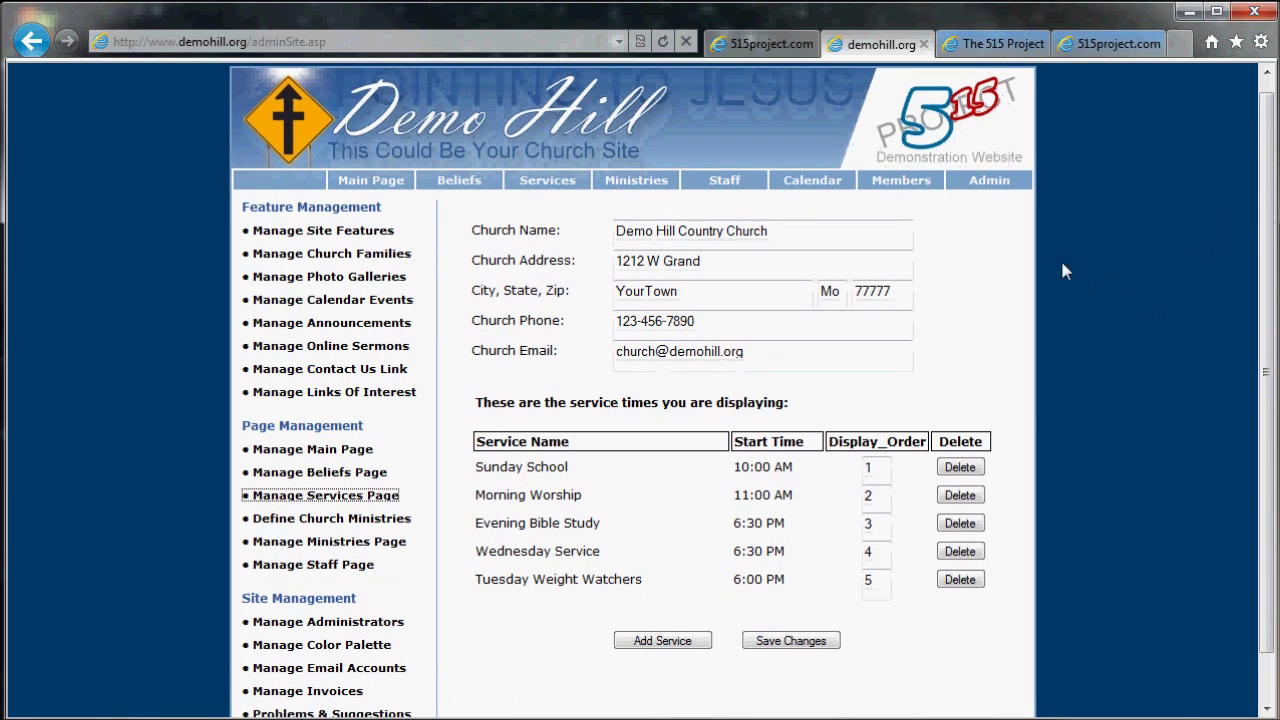
{"action": "left_click_drag", "start_coordinate": [760, 233], "coordinate": [634, 268]}
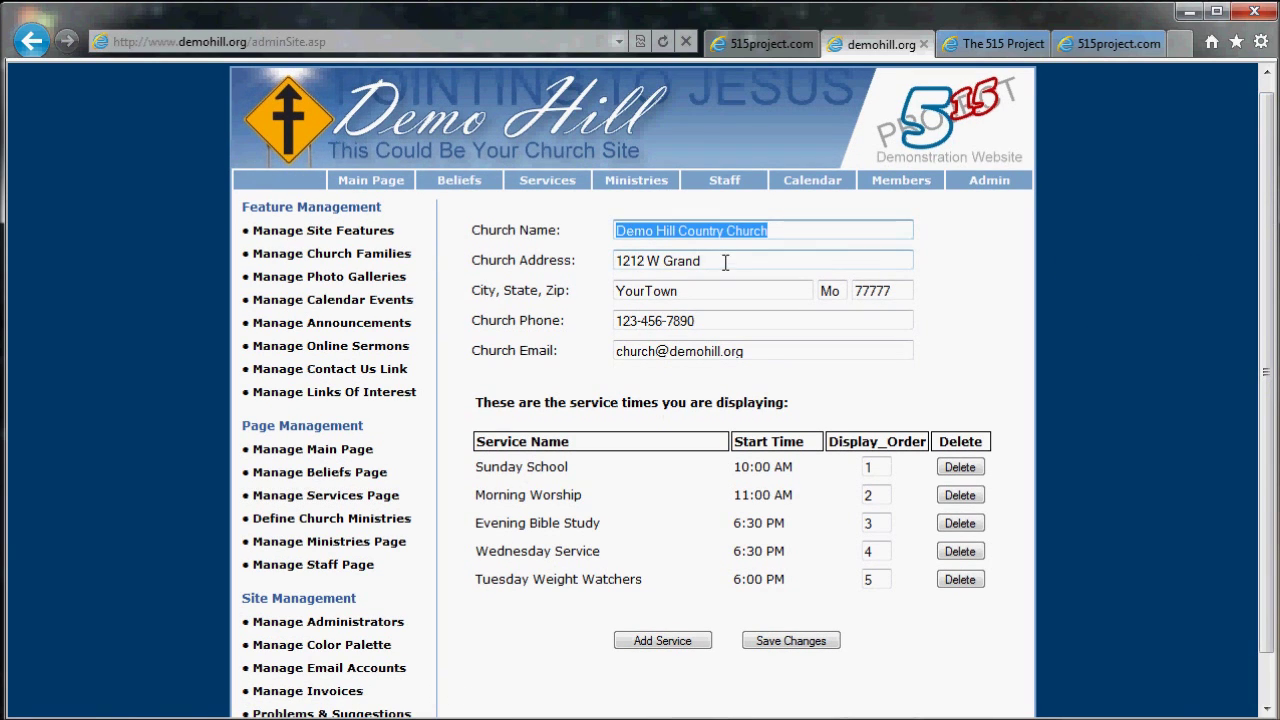
{"action": "left_click_drag", "start_coordinate": [726, 263], "coordinate": [591, 262]}
{"action": "left_click_drag", "start_coordinate": [709, 319], "coordinate": [576, 324]}
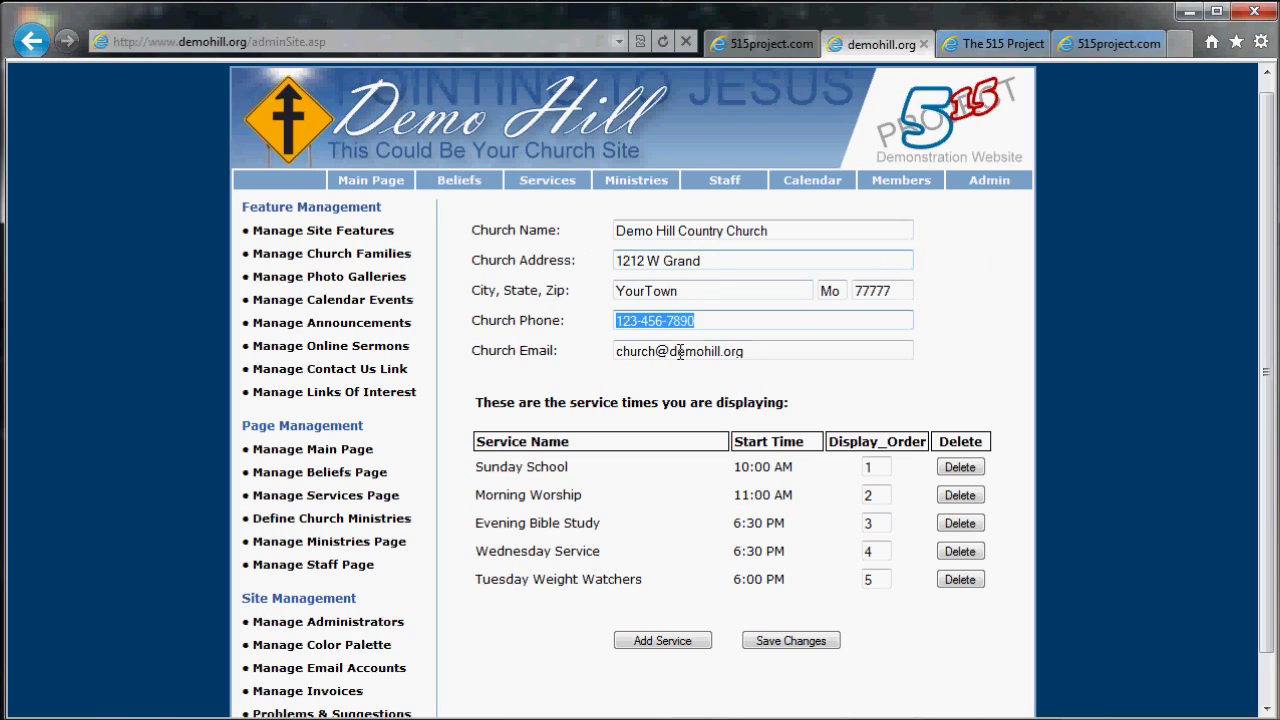
{"action": "left_click_drag", "start_coordinate": [760, 355], "coordinate": [547, 345]}
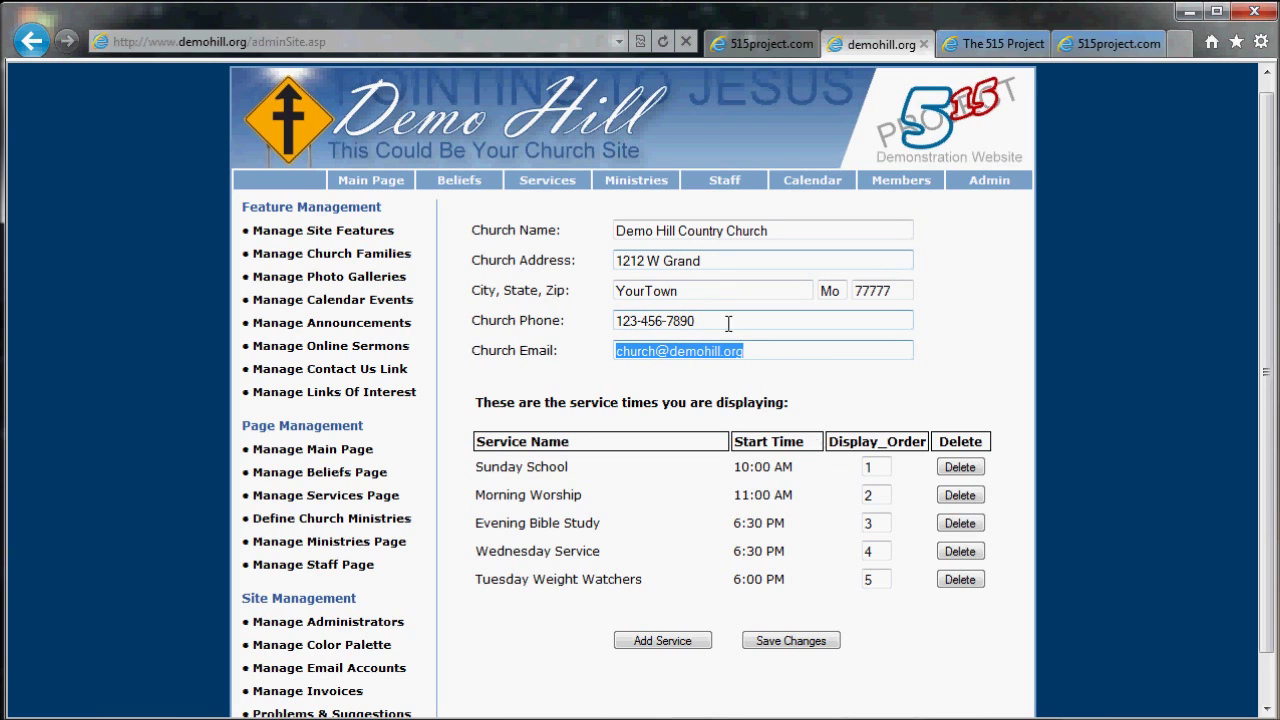
View the contact details and service times on the public Services page, and return to services page management in the admin area
{"action": "left_click", "coordinate": [553, 188]}
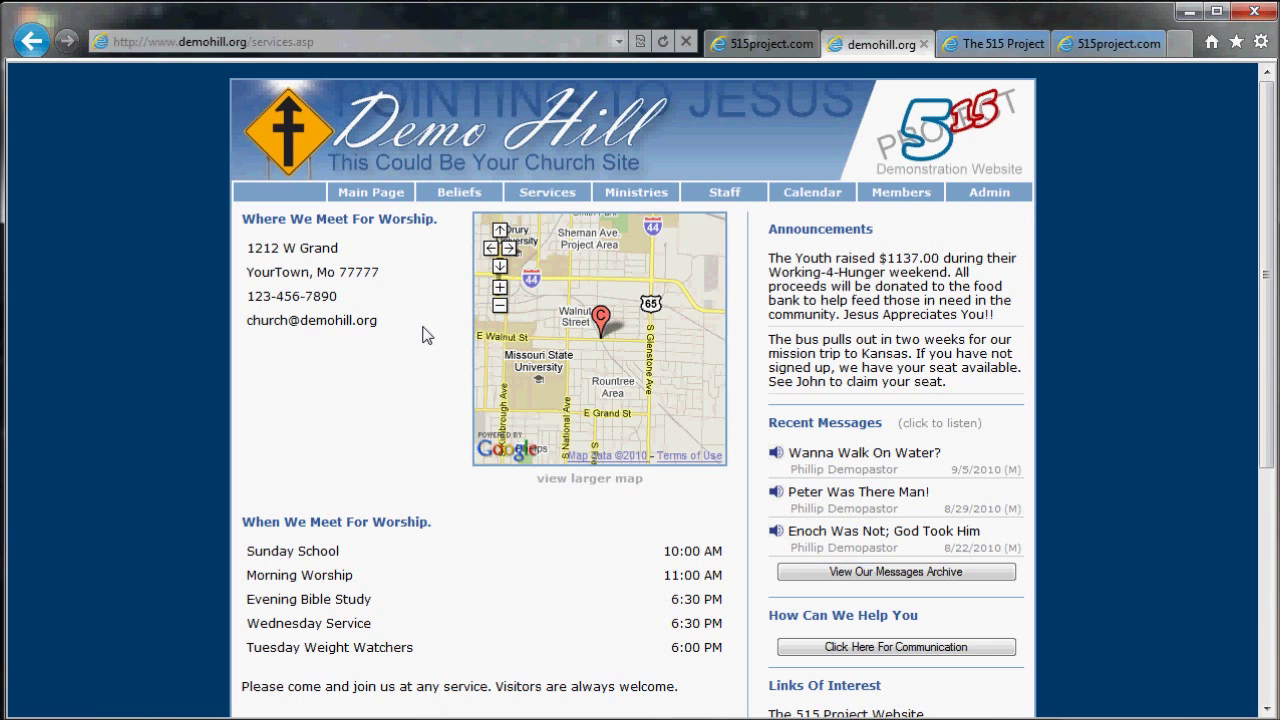
{"action": "left_click", "coordinate": [984, 196]}
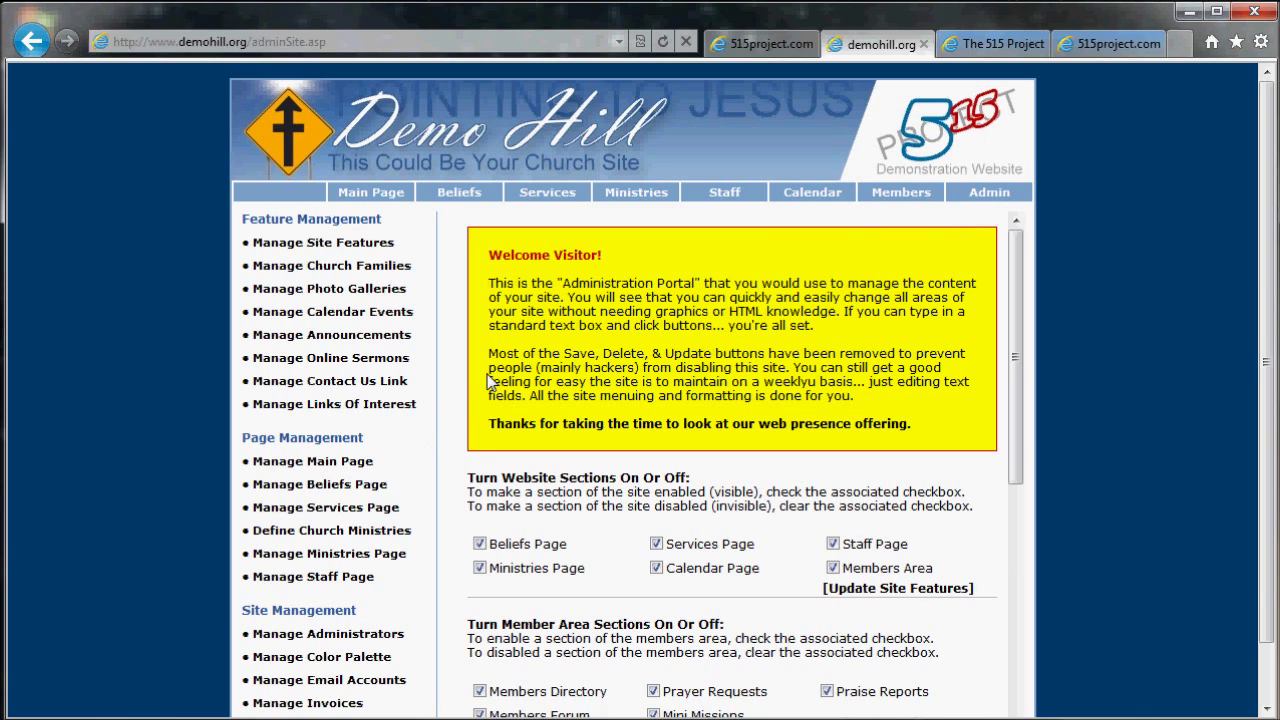
{"action": "left_click", "coordinate": [325, 533]}
{"action": "left_click", "coordinate": [323, 510]}
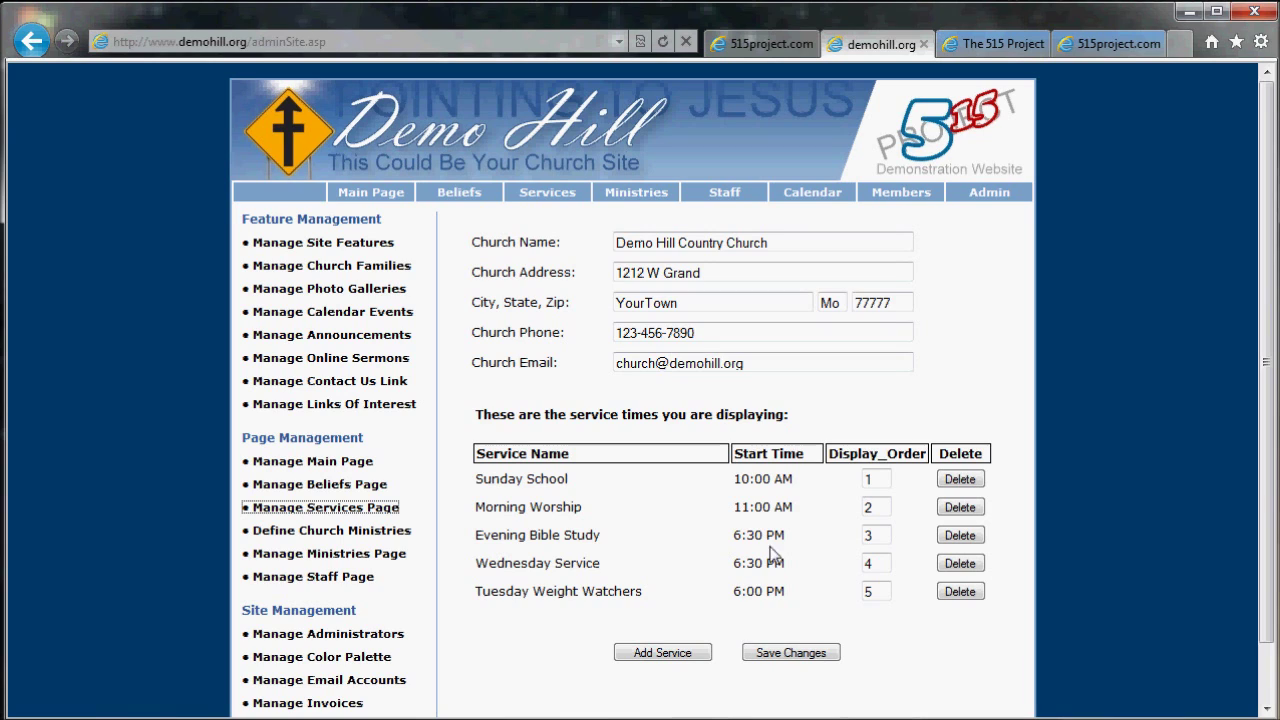
Look over the Service Name and Start Time fields for adding a new service, and close the form without adding one
{"action": "left_click", "coordinate": [668, 656]}
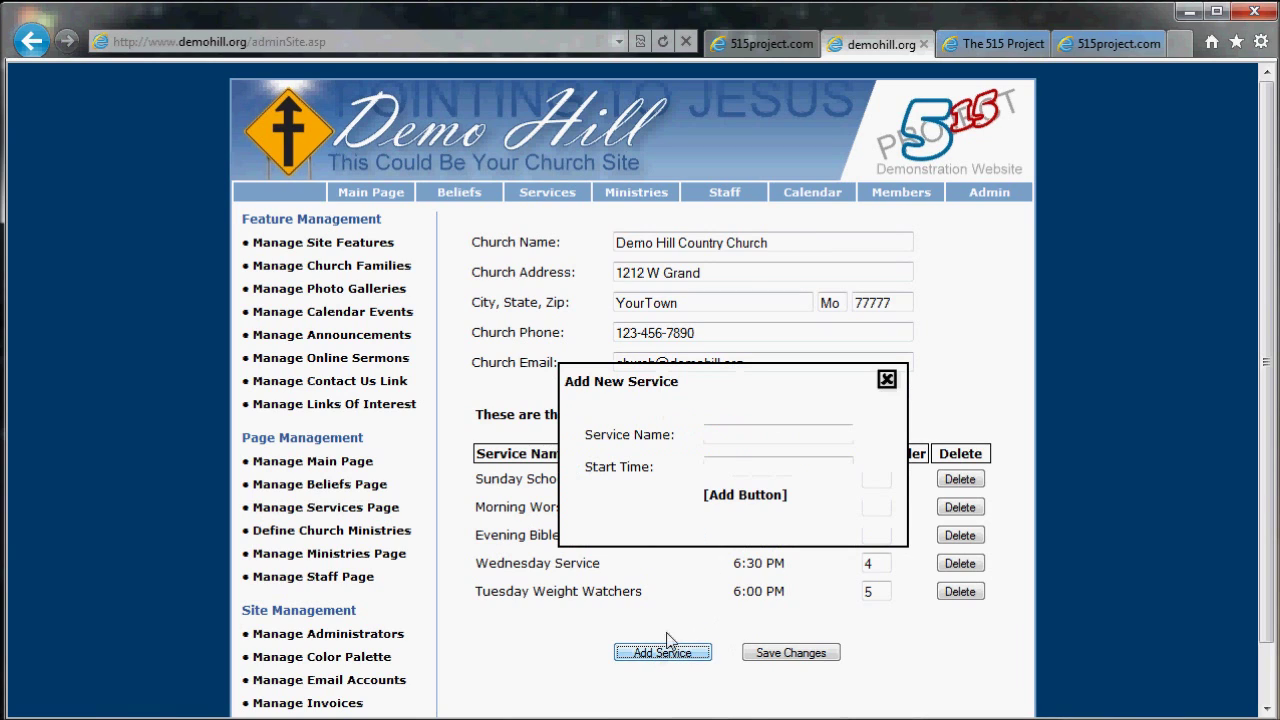
{"action": "left_click", "coordinate": [887, 380]}
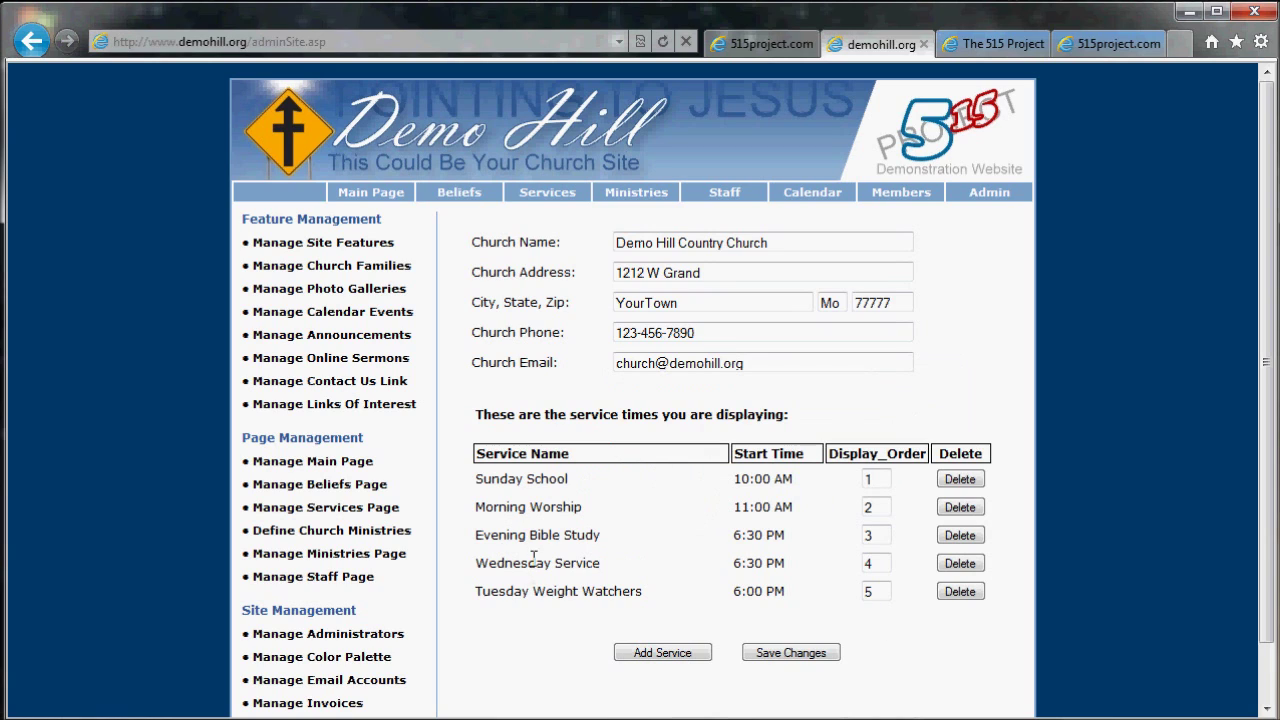
Compare the defined church ministries with the list on the public Ministries page, and return to the ministry definitions in the admin area
{"action": "left_click", "coordinate": [337, 533]}
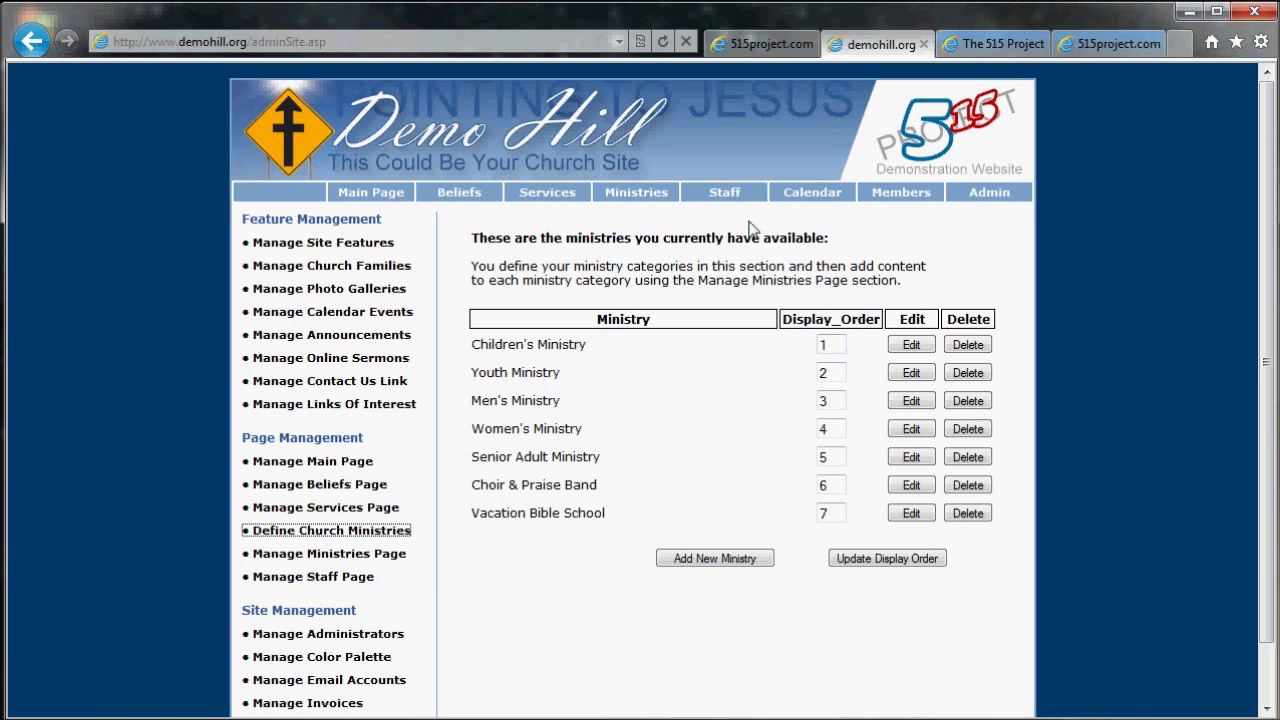
{"action": "left_click", "coordinate": [640, 194]}
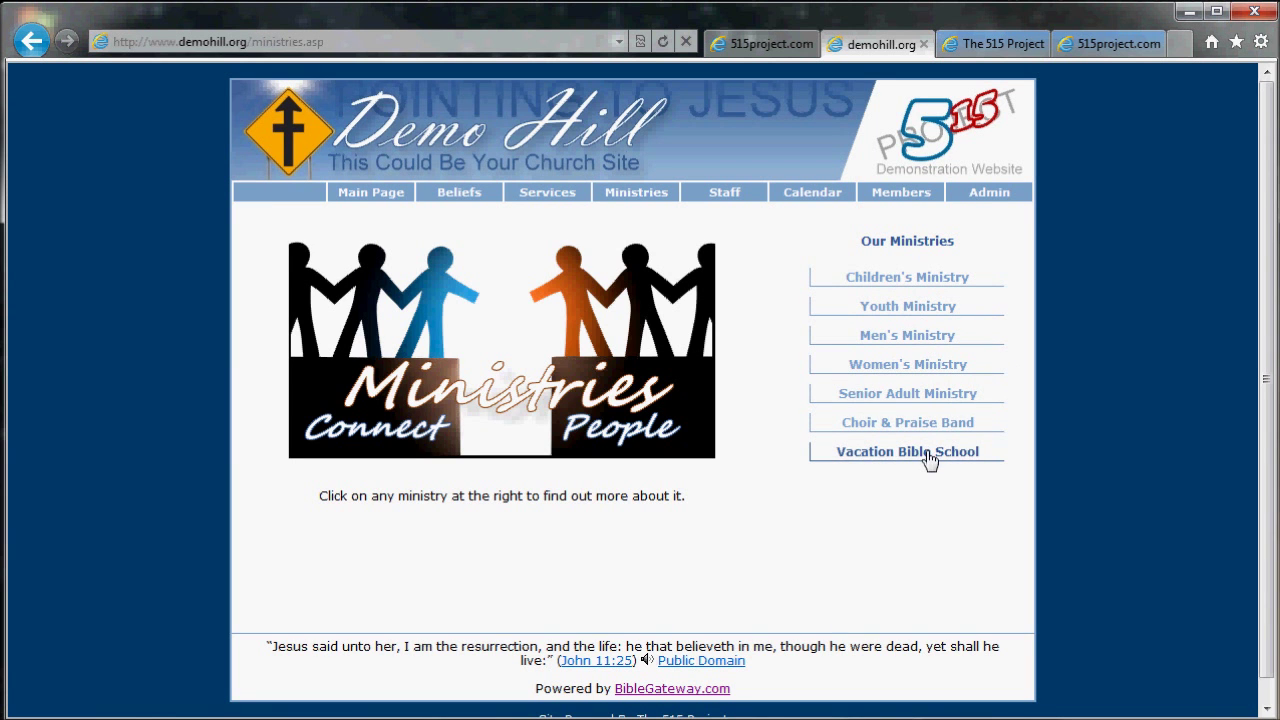
{"action": "left_click", "coordinate": [980, 194]}
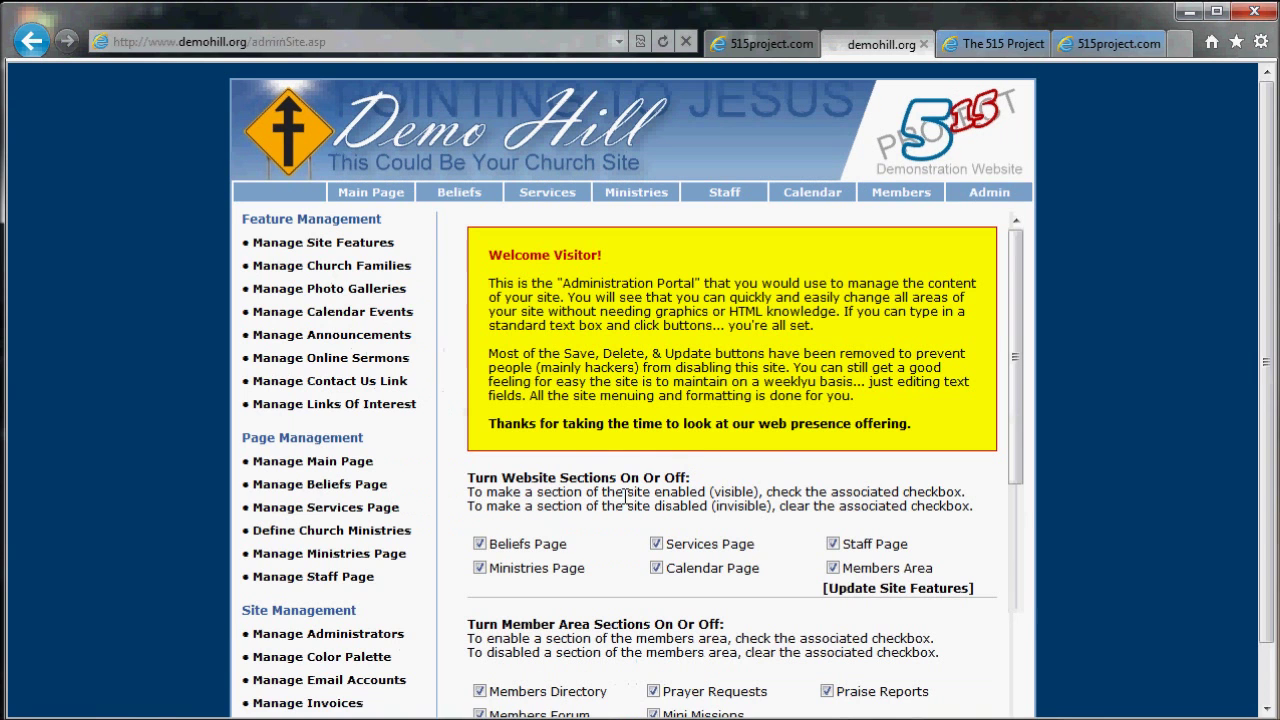
{"action": "left_click", "coordinate": [320, 534]}
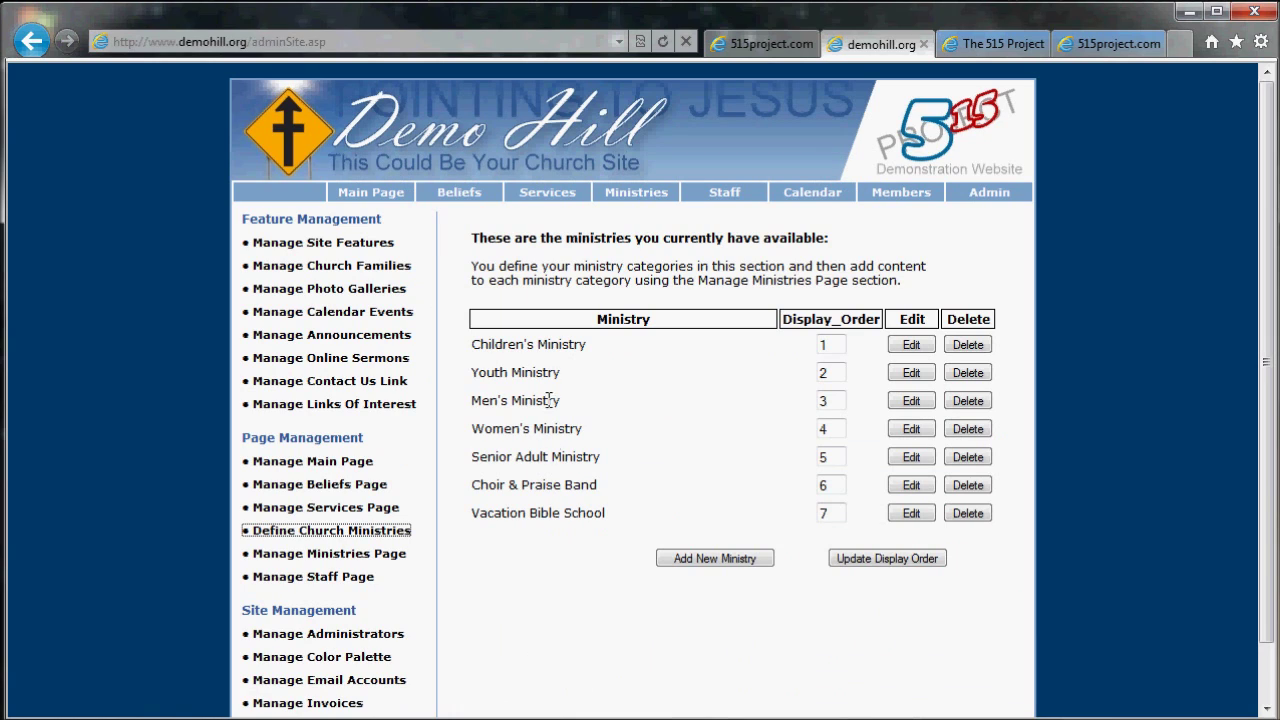
Examine the leader and leader email fields of the Children's Ministry, and close its details without saving
{"action": "left_click", "coordinate": [912, 345]}
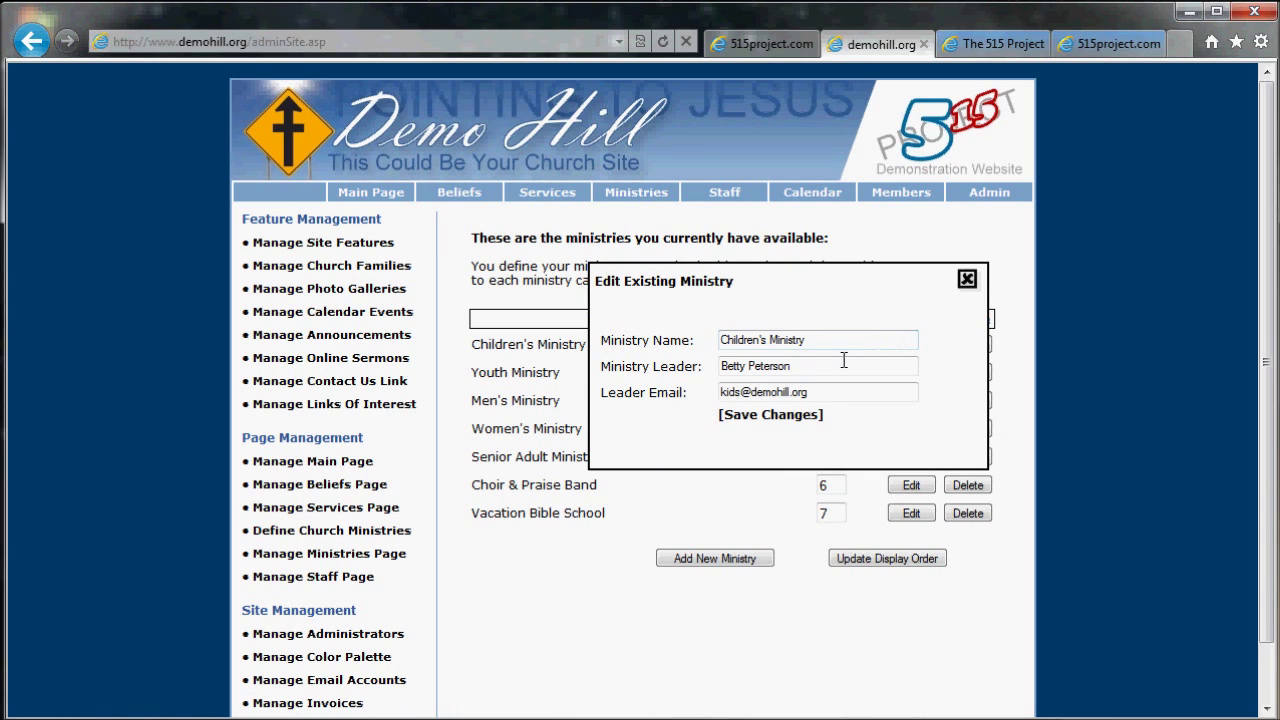
{"action": "left_click_drag", "start_coordinate": [816, 391], "coordinate": [690, 391]}
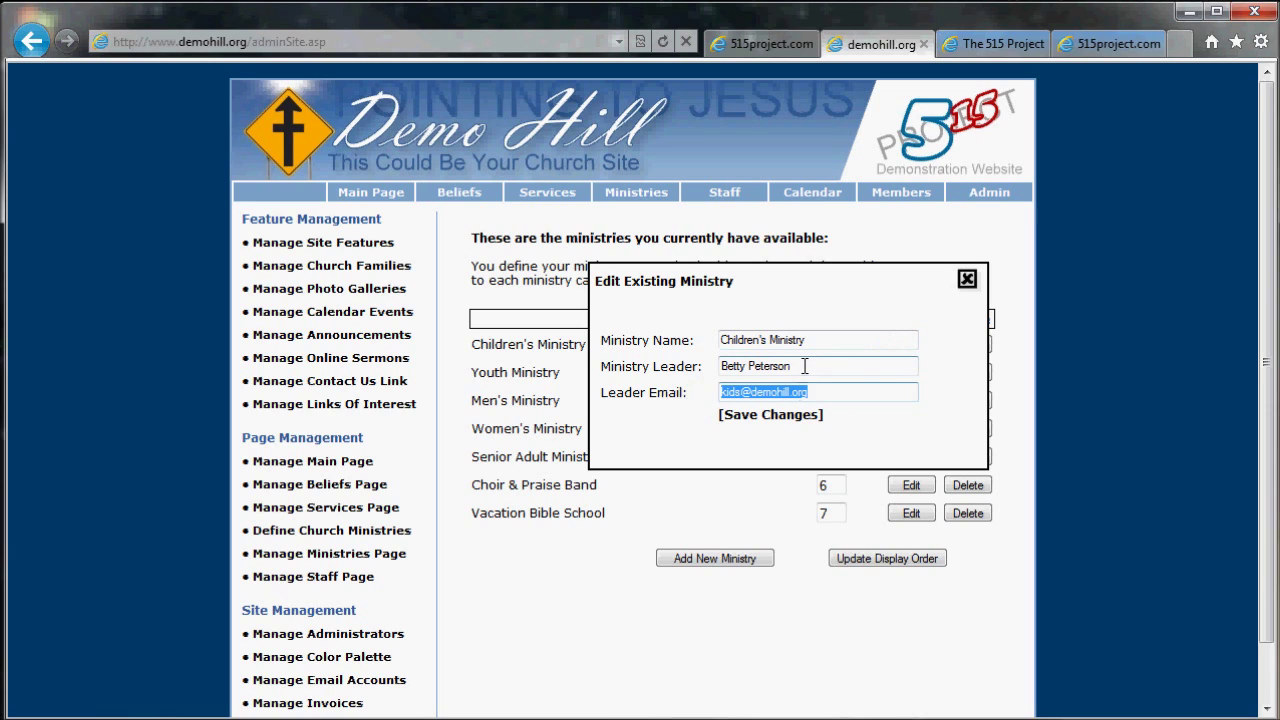
{"action": "left_click_drag", "start_coordinate": [797, 366], "coordinate": [698, 370]}
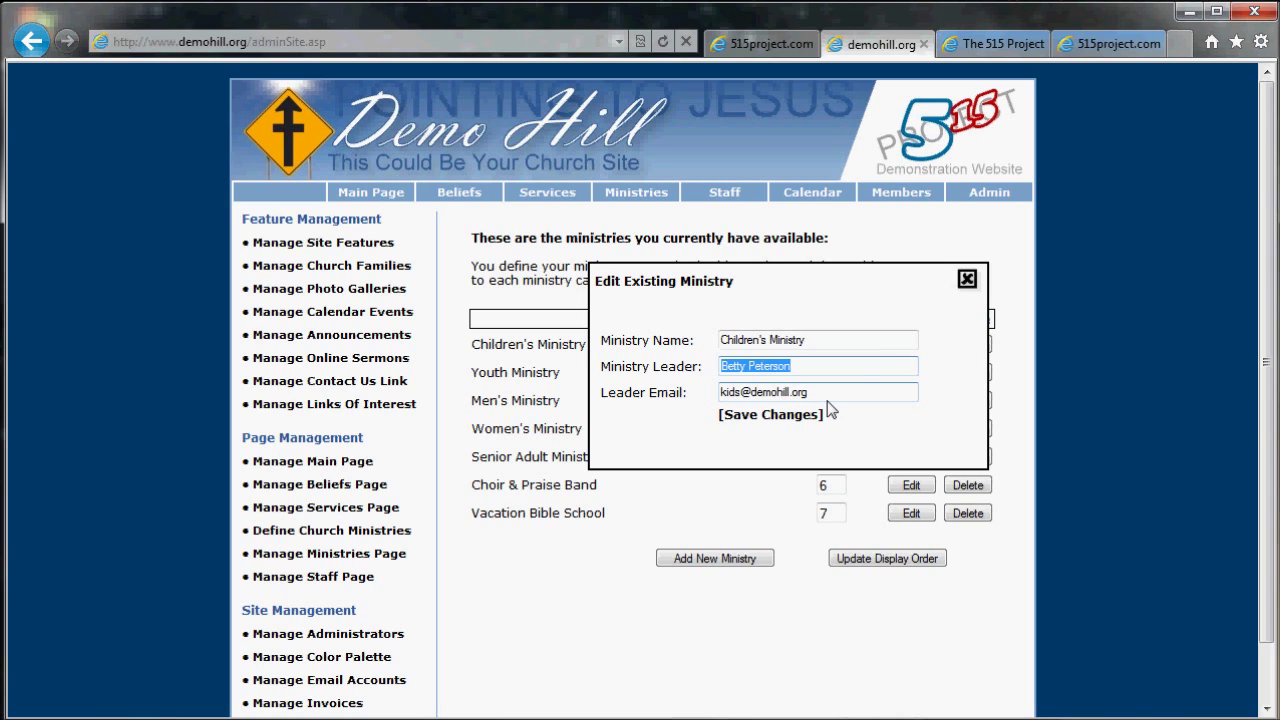
{"action": "left_click", "coordinate": [967, 281]}
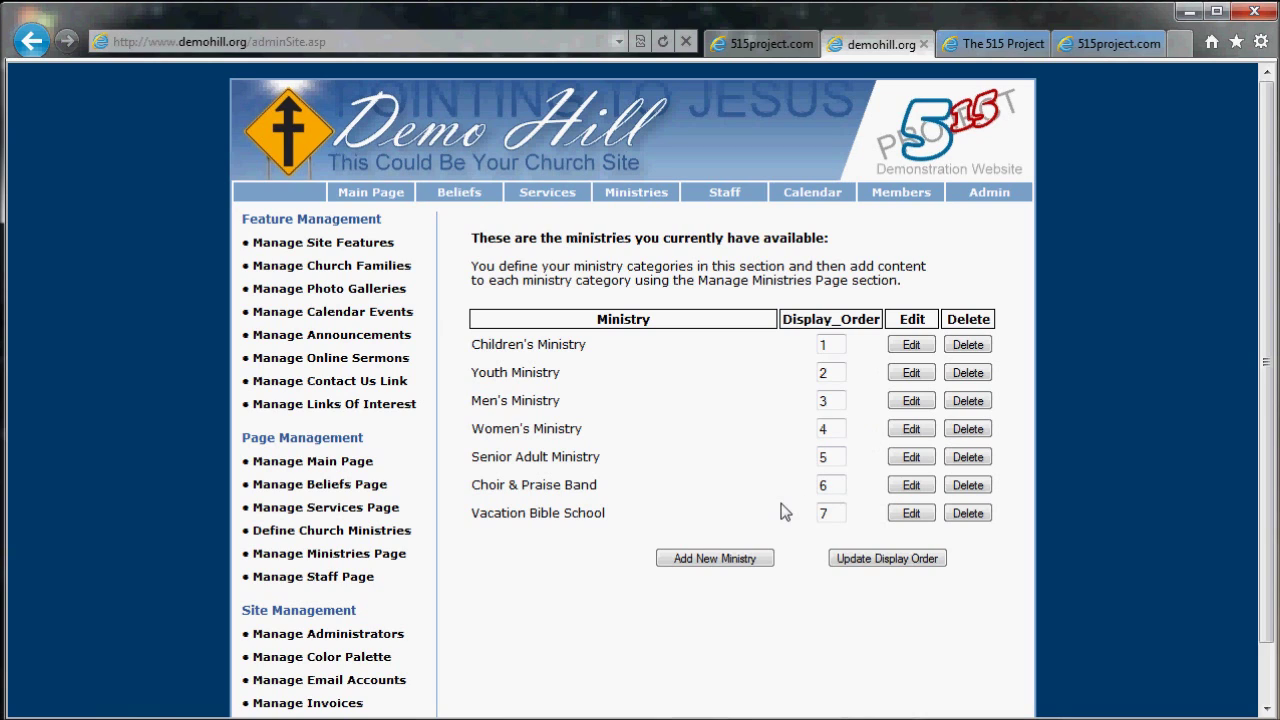
Open ministries page management and display the entries for the Men's Ministry category
{"action": "left_click", "coordinate": [331, 560]}
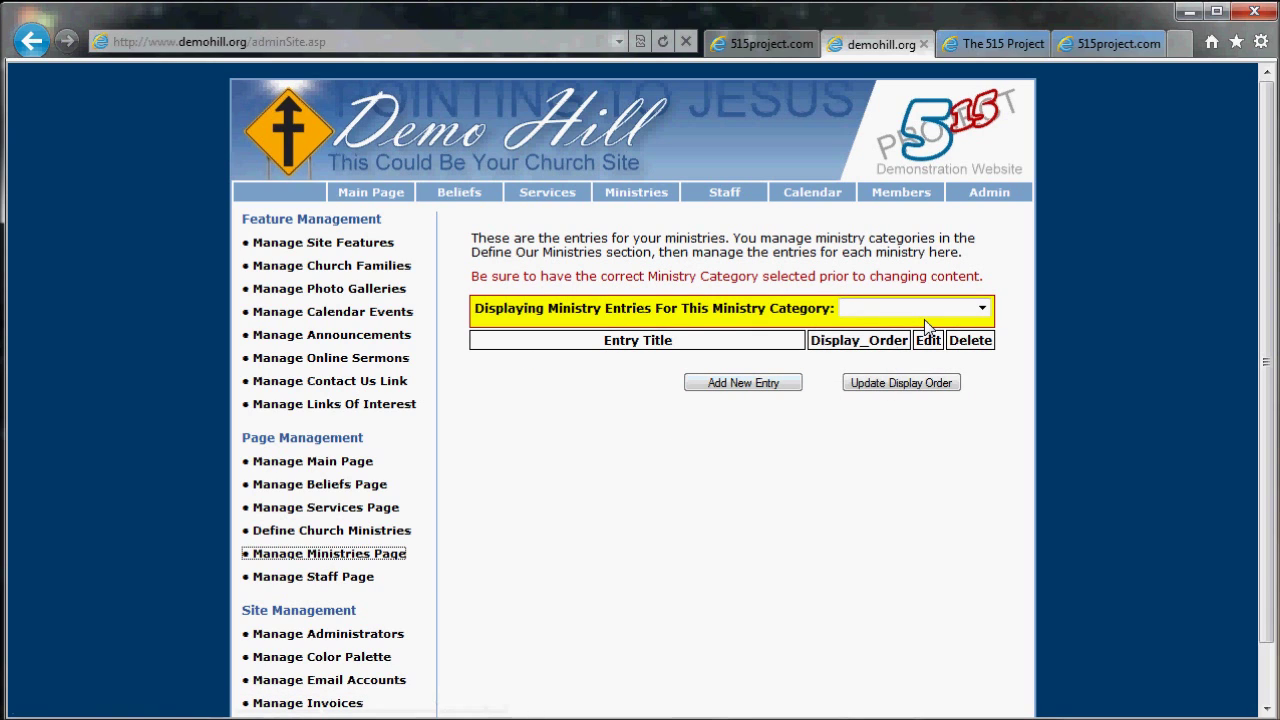
{"action": "left_click", "coordinate": [982, 308]}
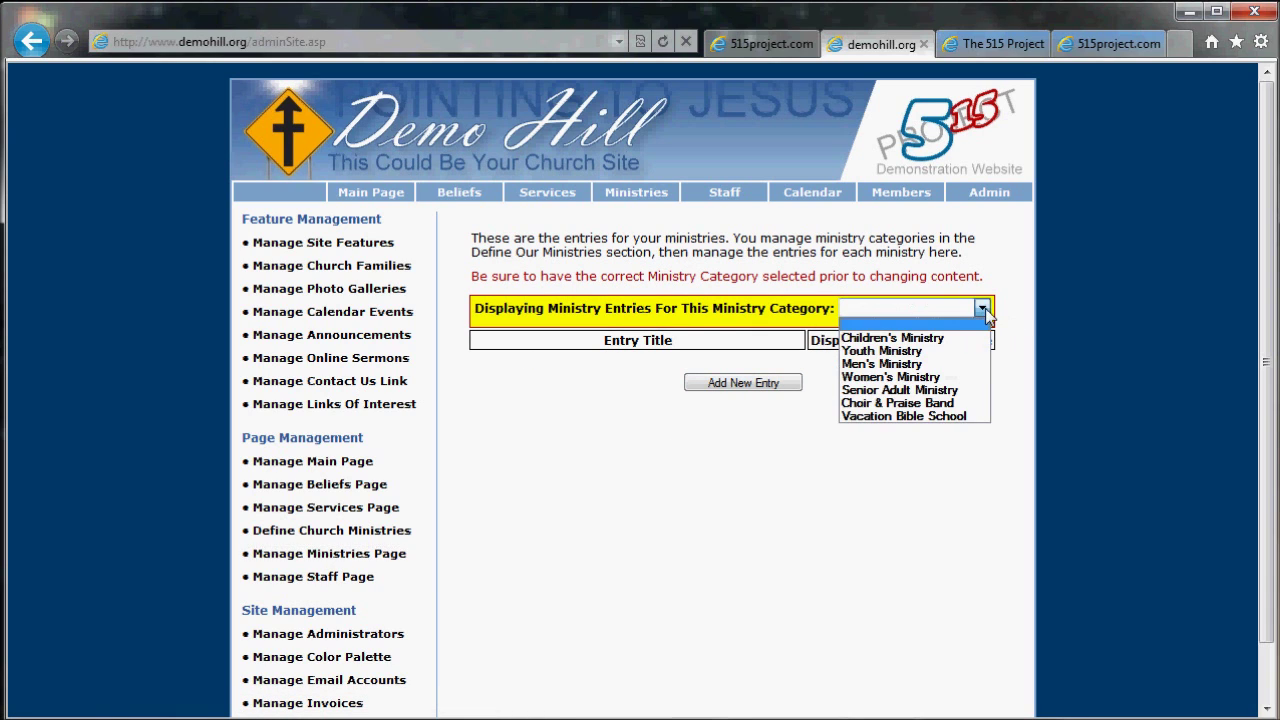
{"action": "left_click", "coordinate": [906, 364]}
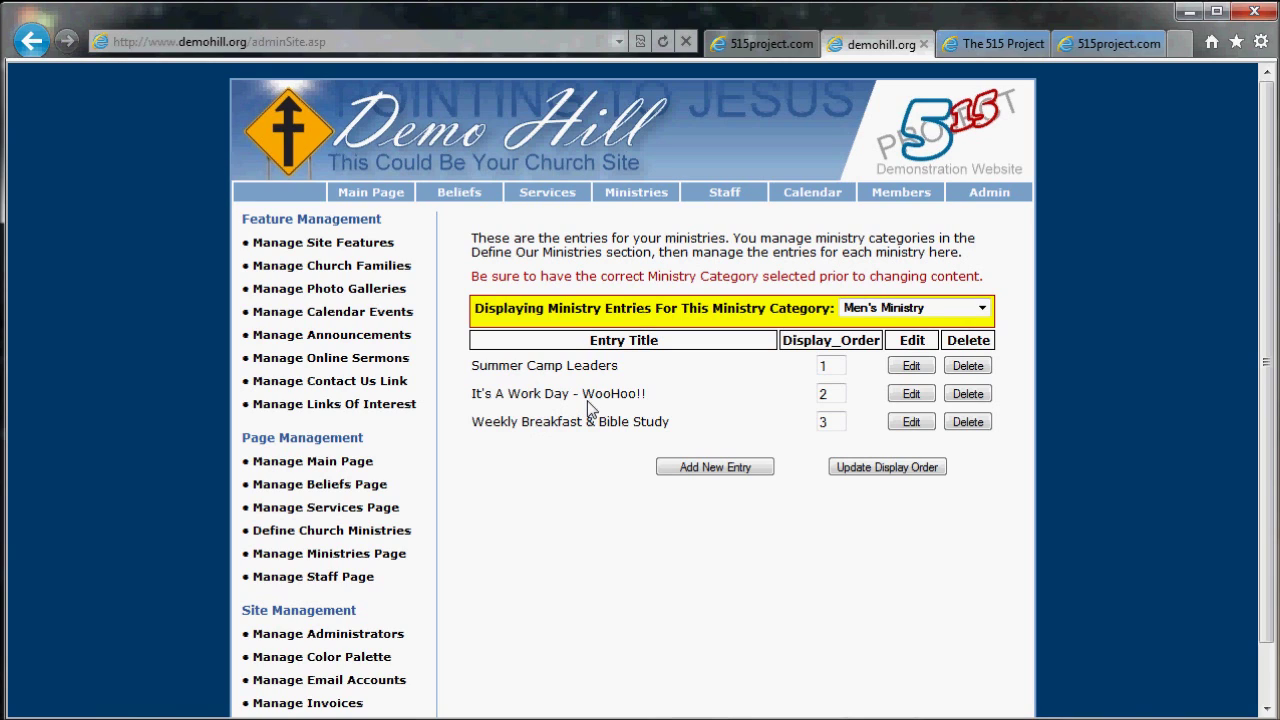
Open the Summer Camp Leaders entry for editing and look over the ministries it can be assigned to, keeping Men's Ministry
{"action": "left_click", "coordinate": [911, 366]}
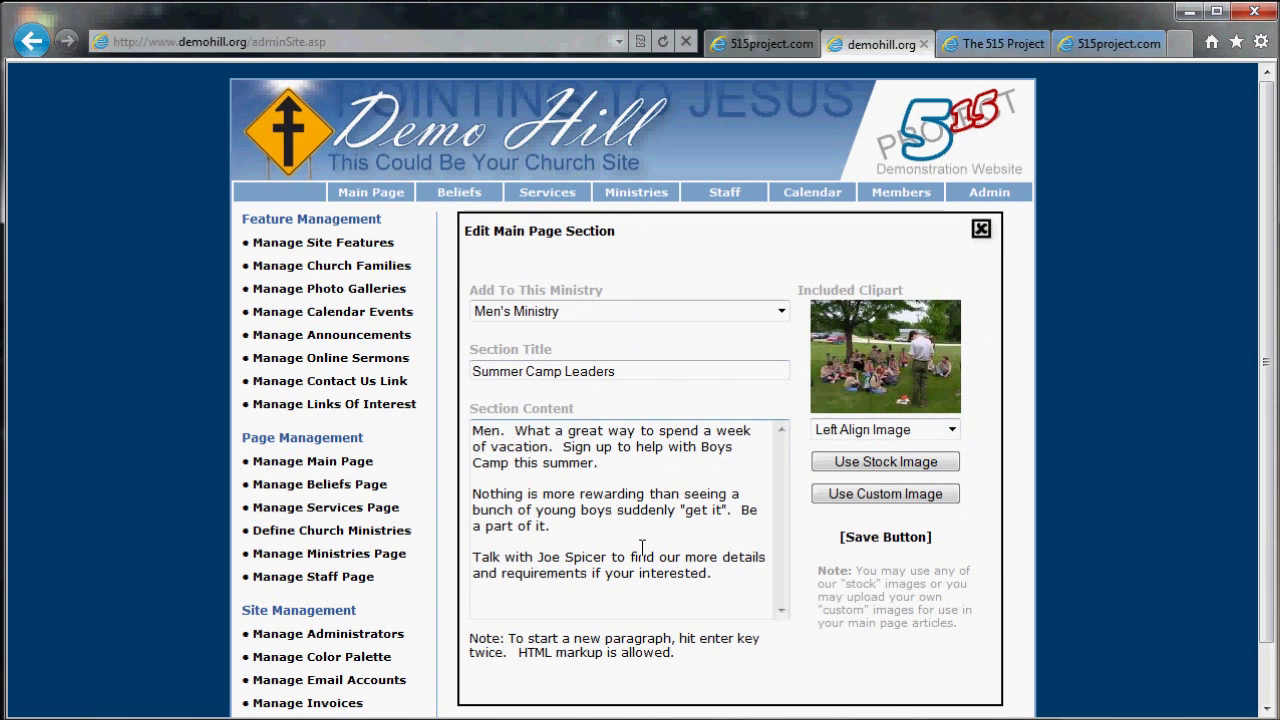
{"action": "left_click", "coordinate": [781, 312]}
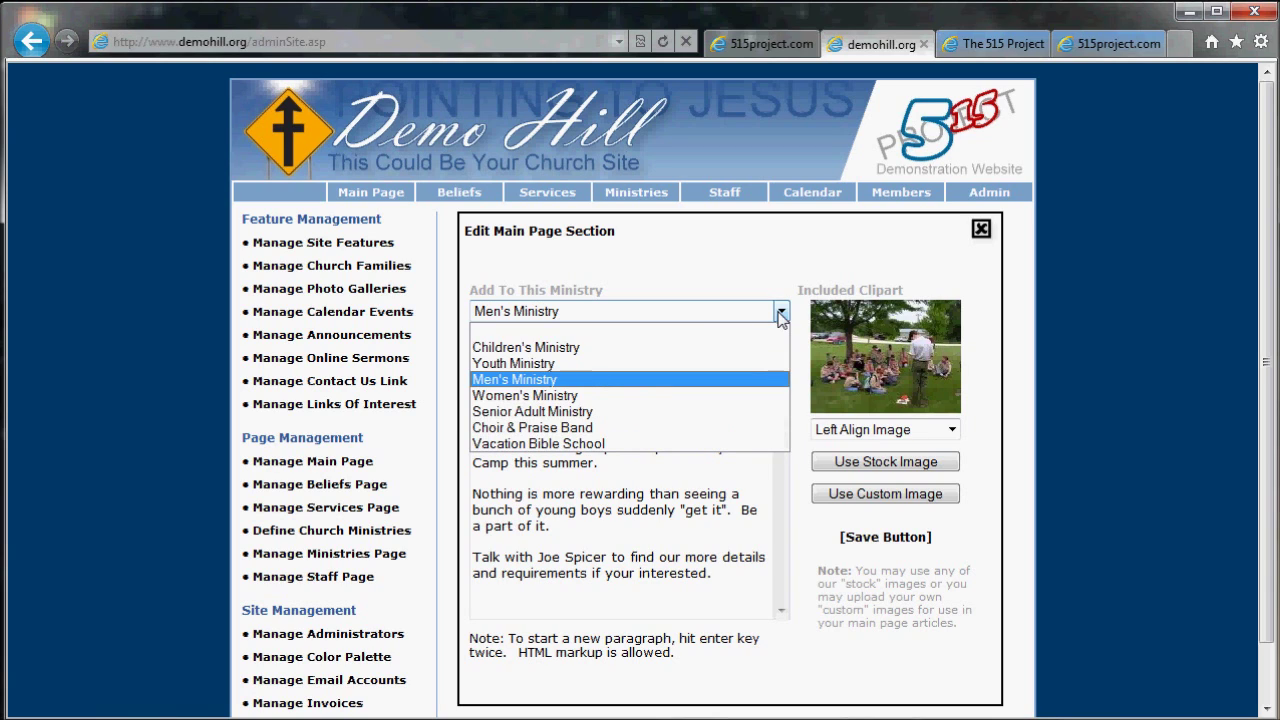
{"action": "left_click", "coordinate": [781, 312]}
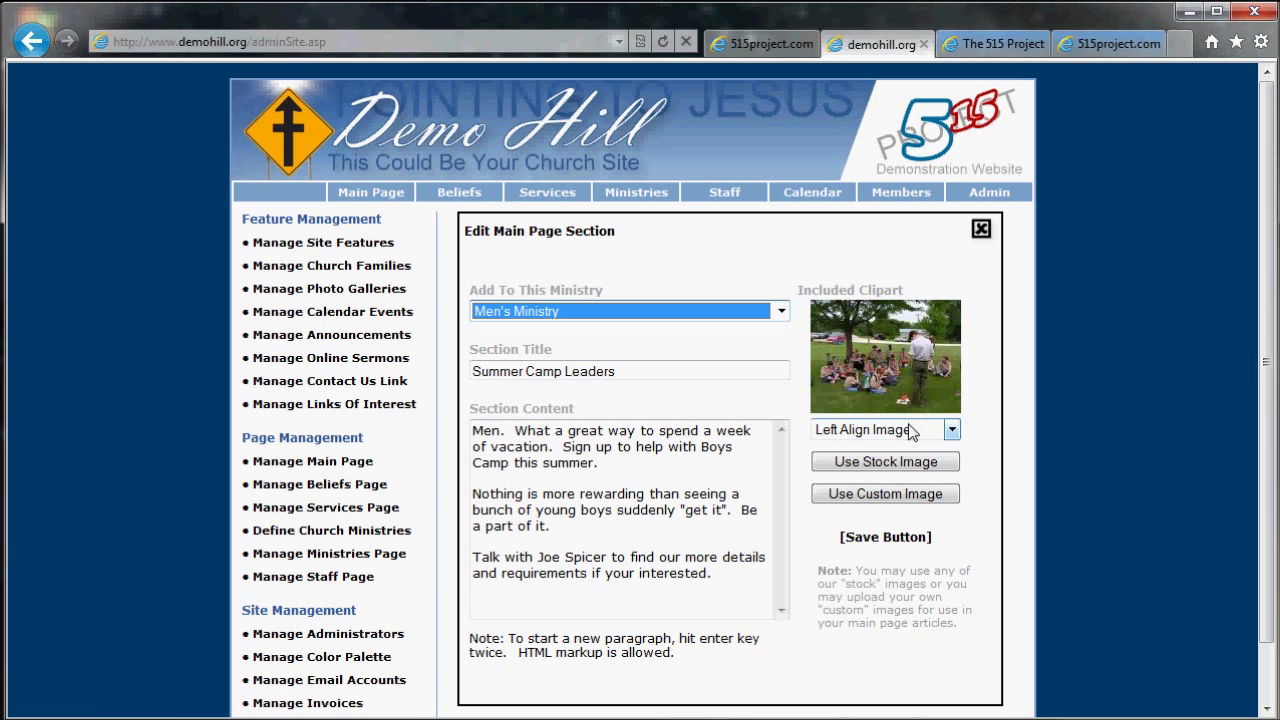
View the stock and custom image libraries for the Summer Camp Leaders entry, and close the entry without changes
{"action": "left_click", "coordinate": [887, 464]}
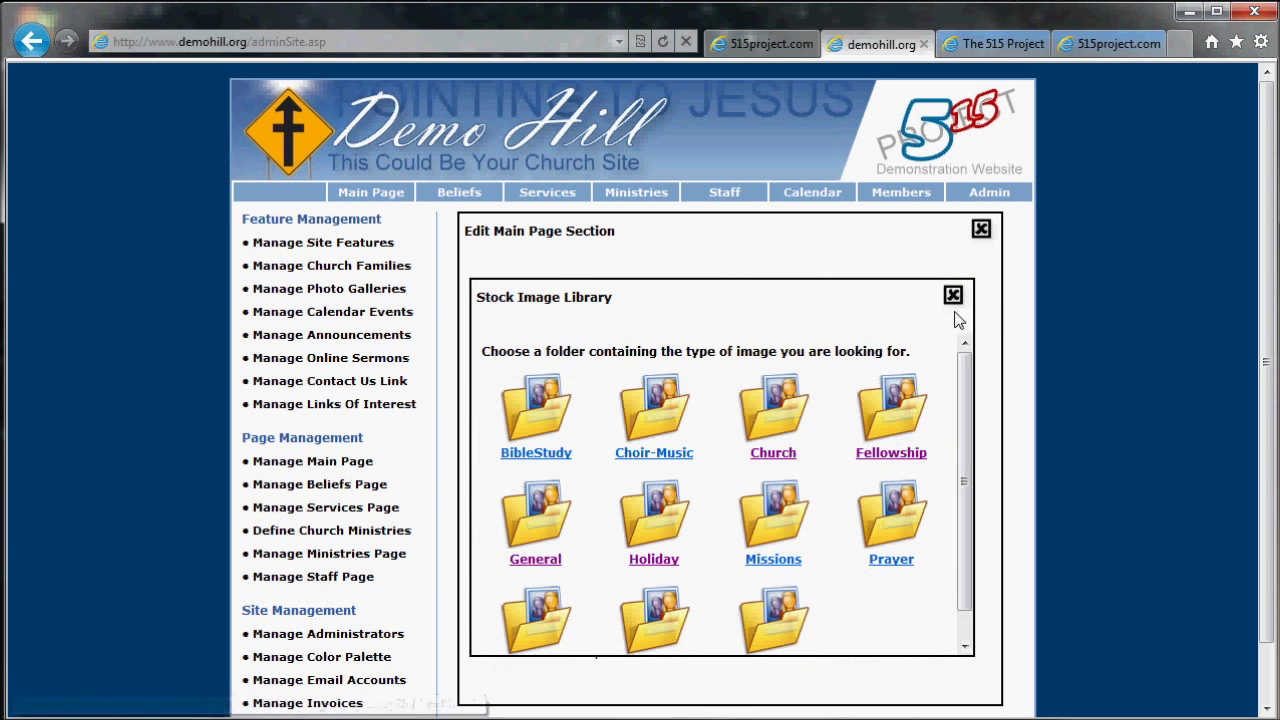
{"action": "left_click", "coordinate": [955, 297]}
{"action": "left_click", "coordinate": [886, 494]}
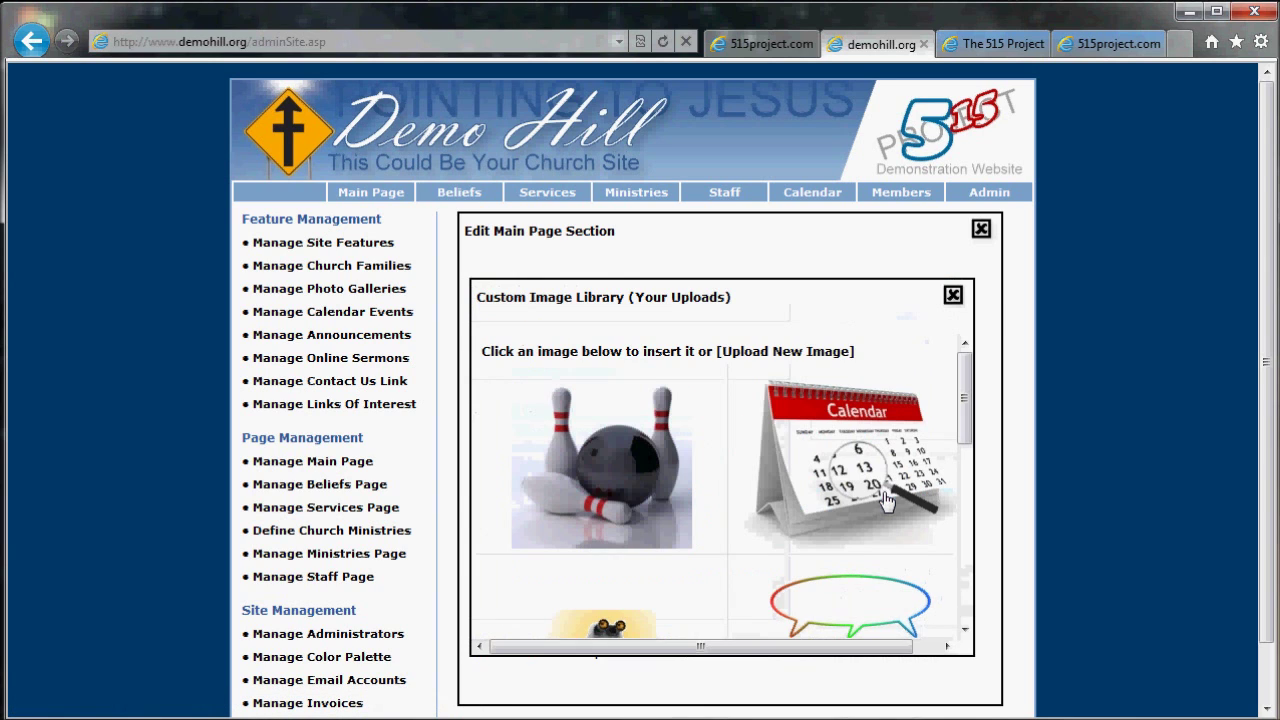
{"action": "left_click", "coordinate": [953, 296]}
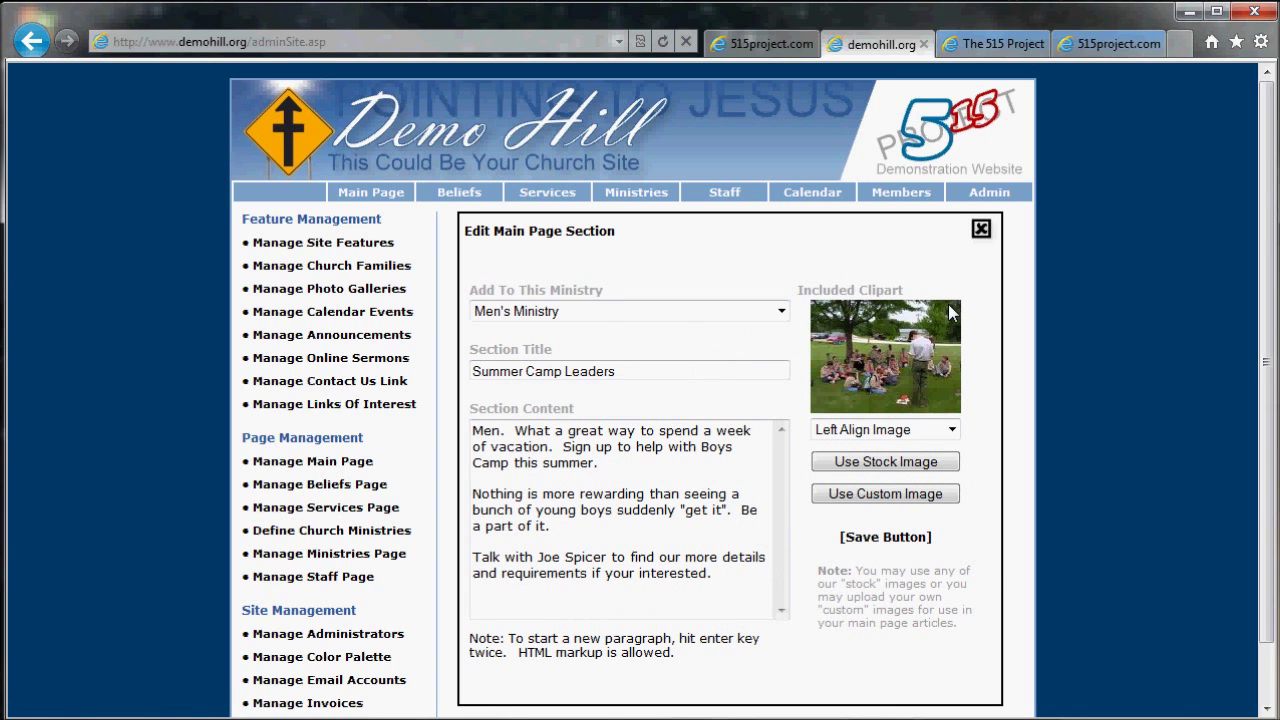
{"action": "left_click", "coordinate": [981, 231]}
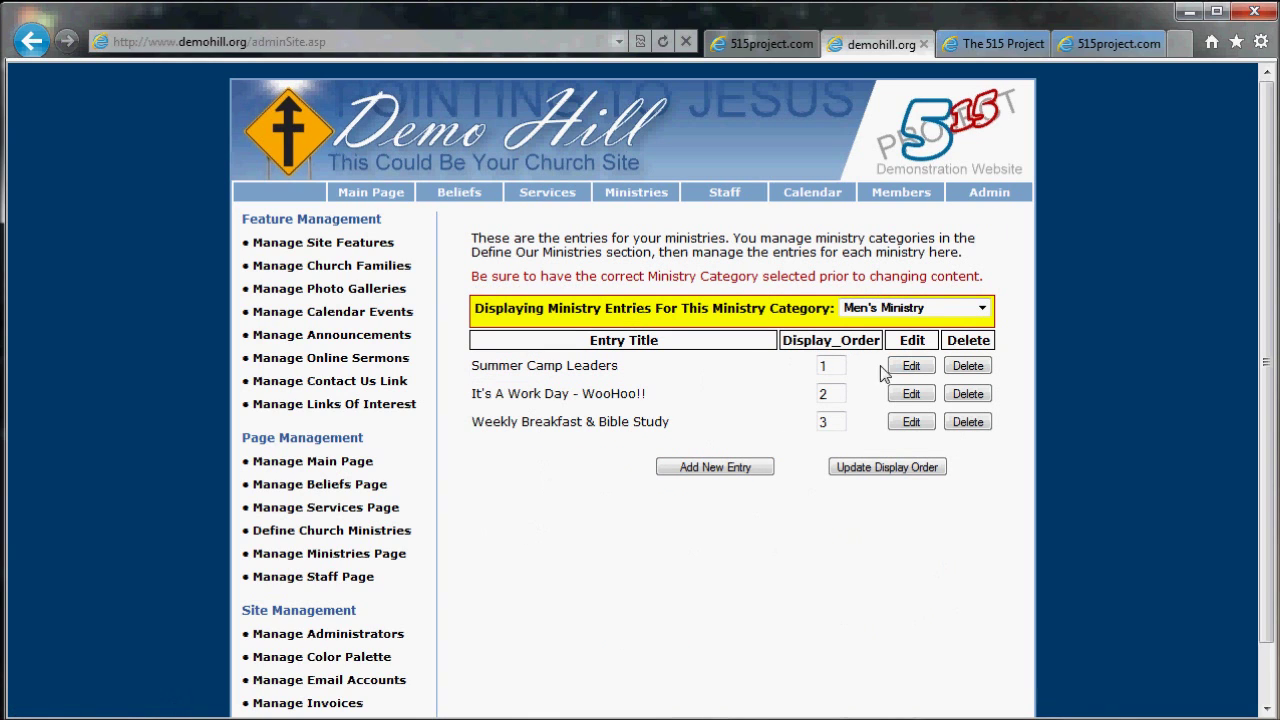
Display the Senior Adult Ministry entries and look over the blank new ministry entry form, closing it without adding anything
{"action": "left_click", "coordinate": [981, 310]}
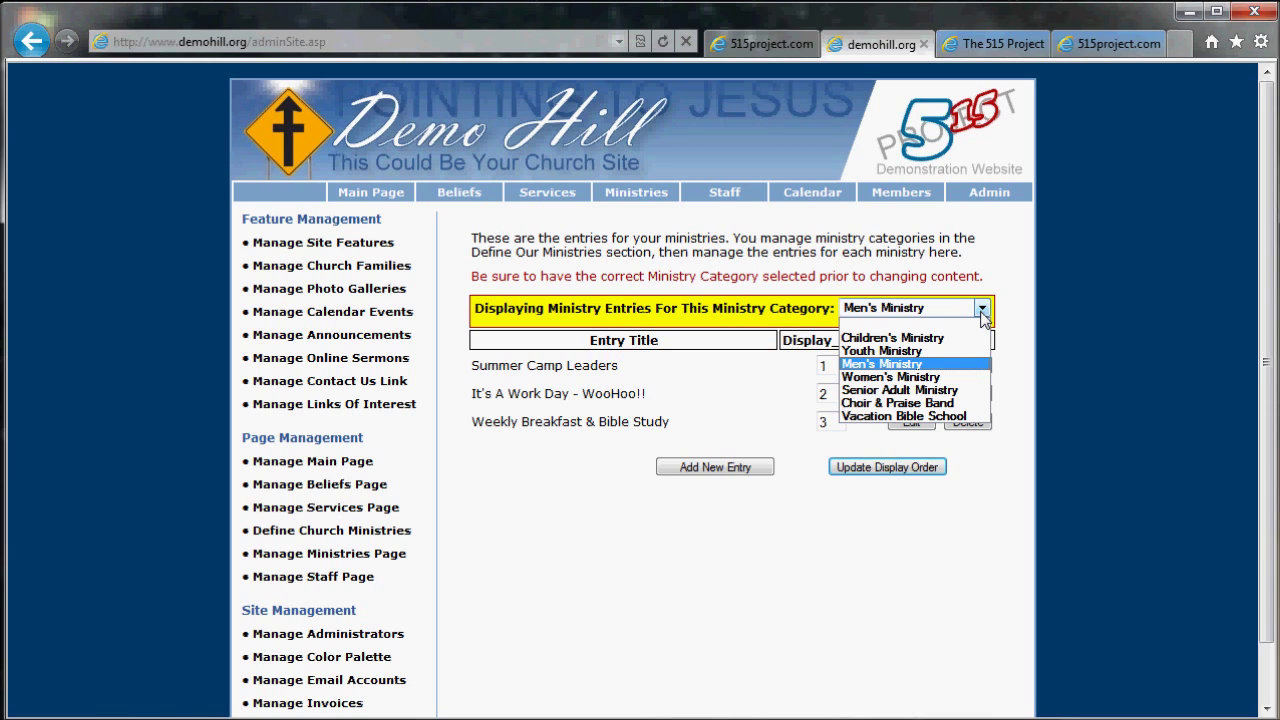
{"action": "left_click", "coordinate": [900, 390]}
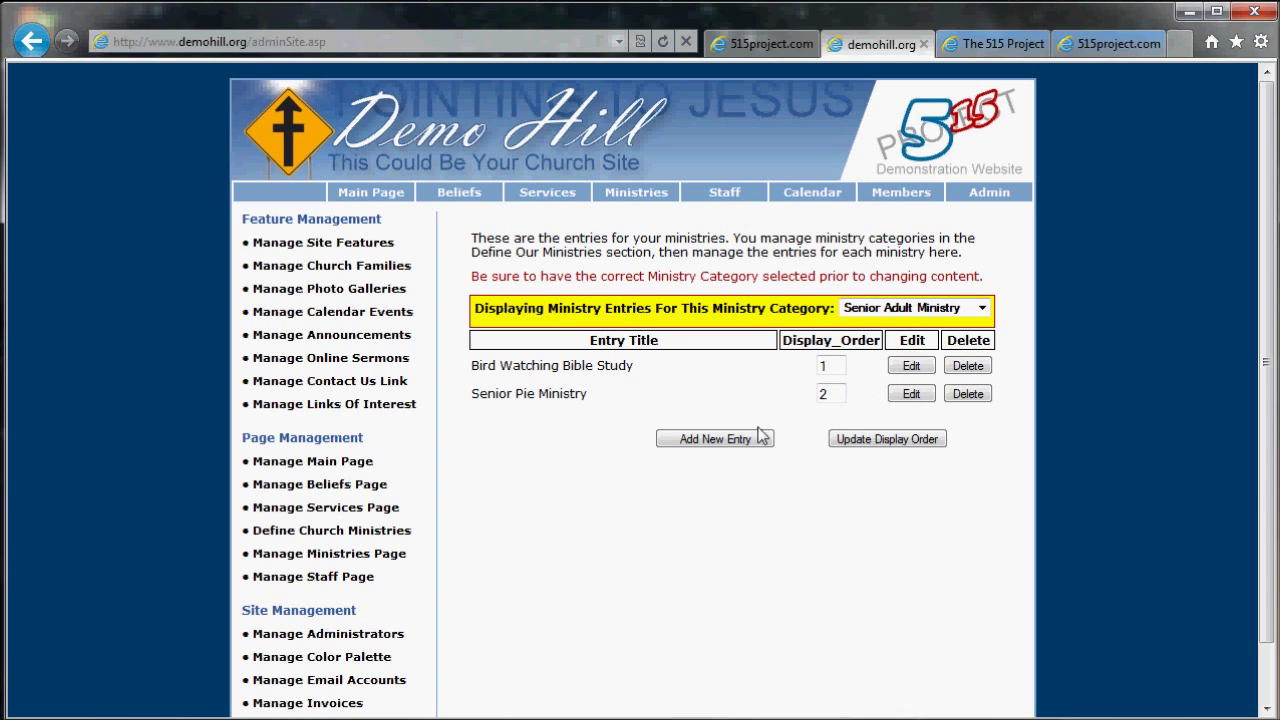
{"action": "left_click", "coordinate": [712, 441]}
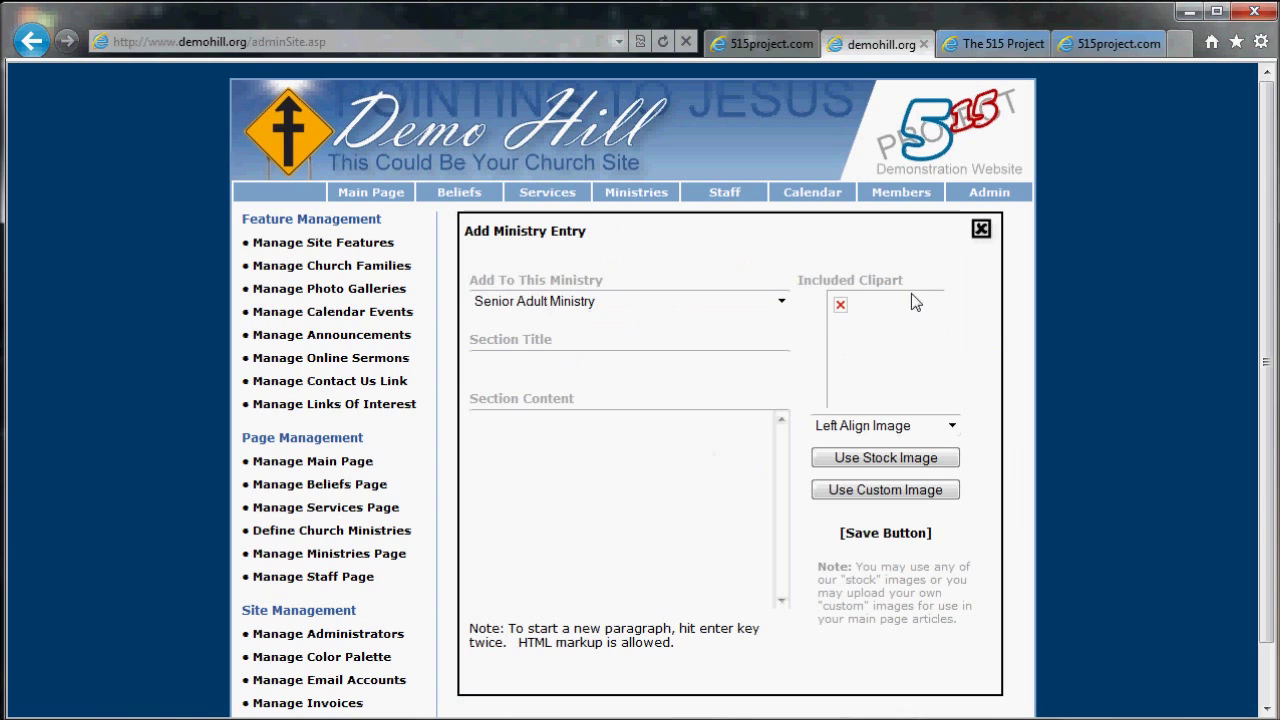
{"action": "left_click", "coordinate": [980, 231]}
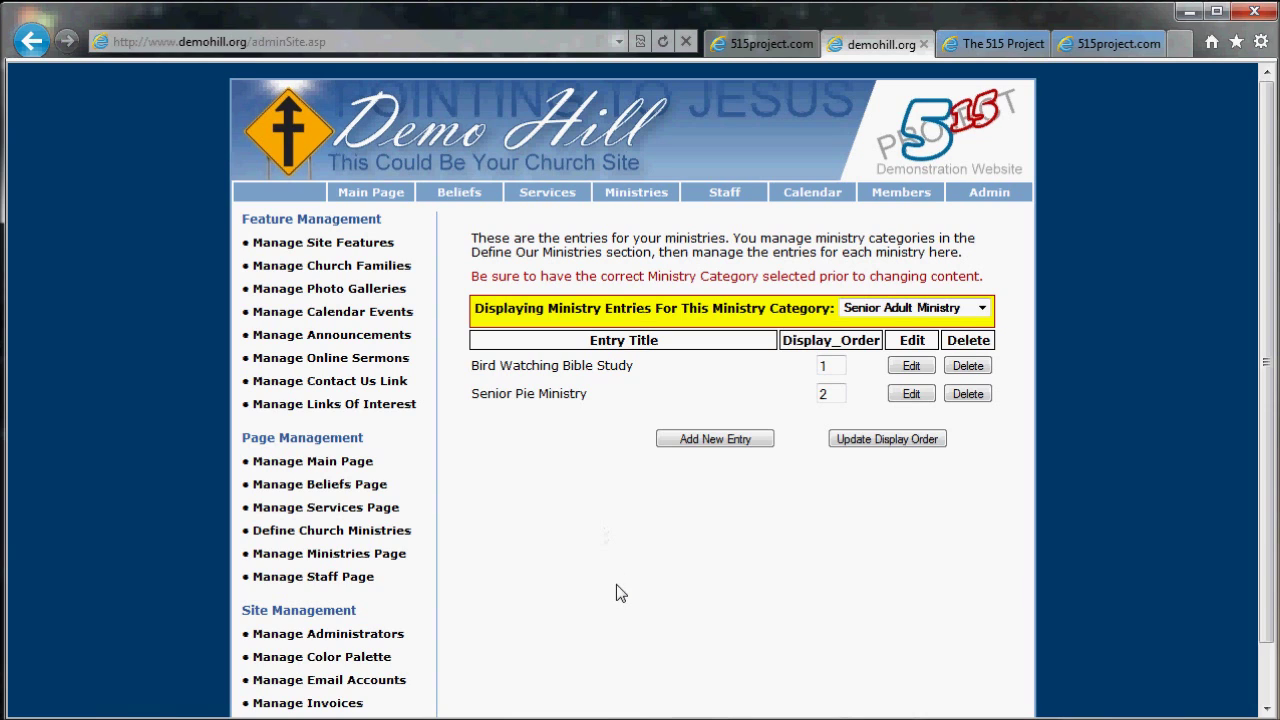
In staff page management, set the Youth Leader's display order to 2 and the Song Leader's to 3, and update the order
{"action": "left_click", "coordinate": [357, 580]}
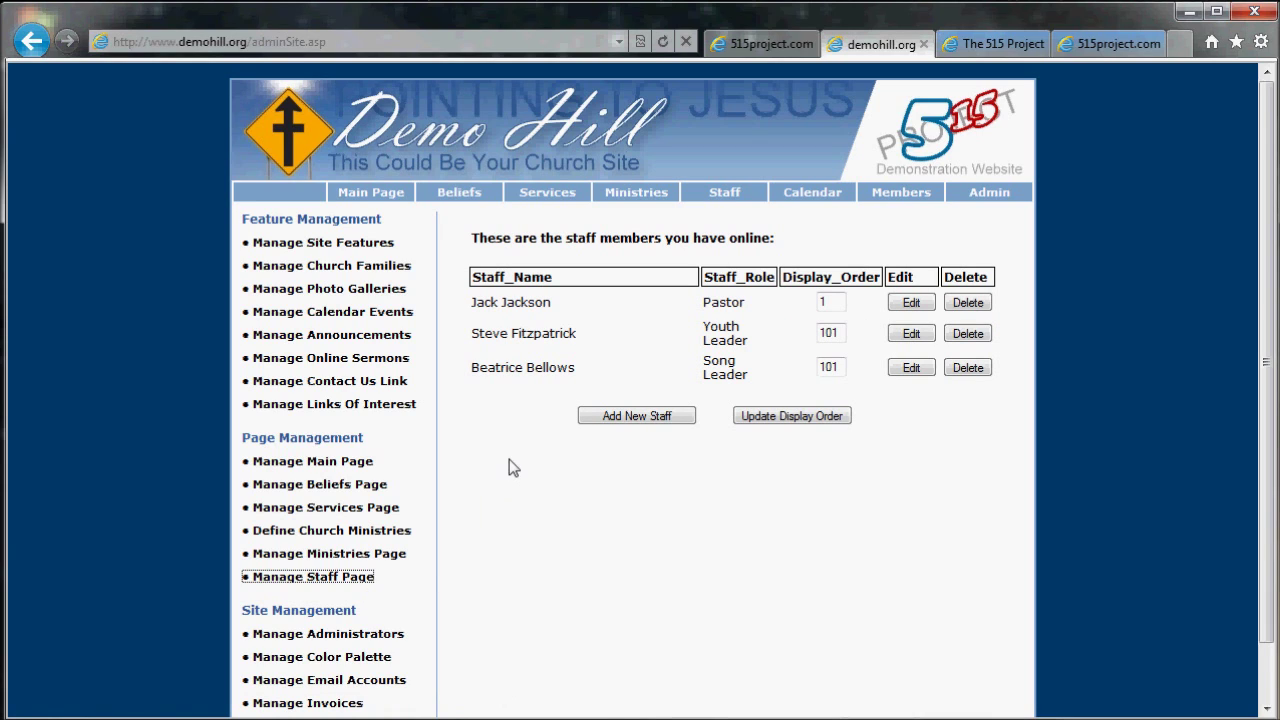
{"action": "double_click", "coordinate": [836, 333]}
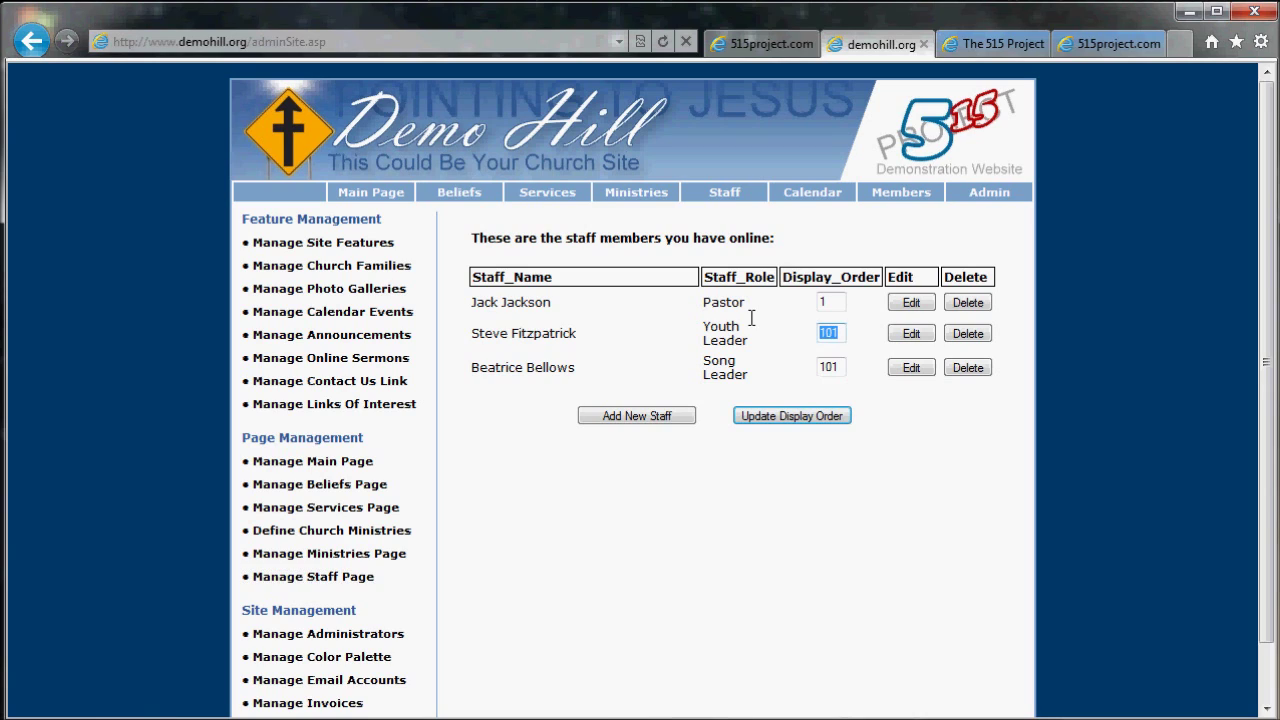
{"action": "type", "text": "2"}
{"action": "double_click", "coordinate": [840, 368]}
{"action": "type", "text": "3"}
{"action": "left_click", "coordinate": [793, 433]}
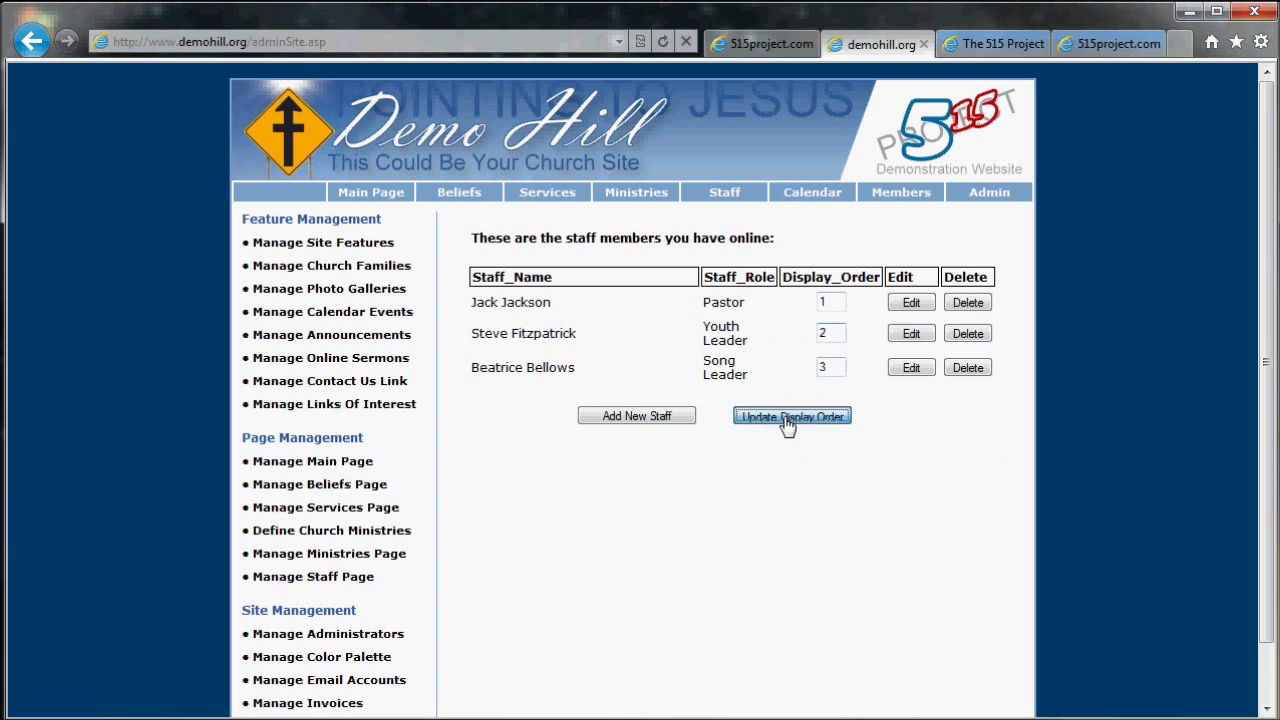
Examine the new staff member form's email, image size limit, biography and paragraph note, and close it without adding anyone
{"action": "left_click", "coordinate": [634, 418]}
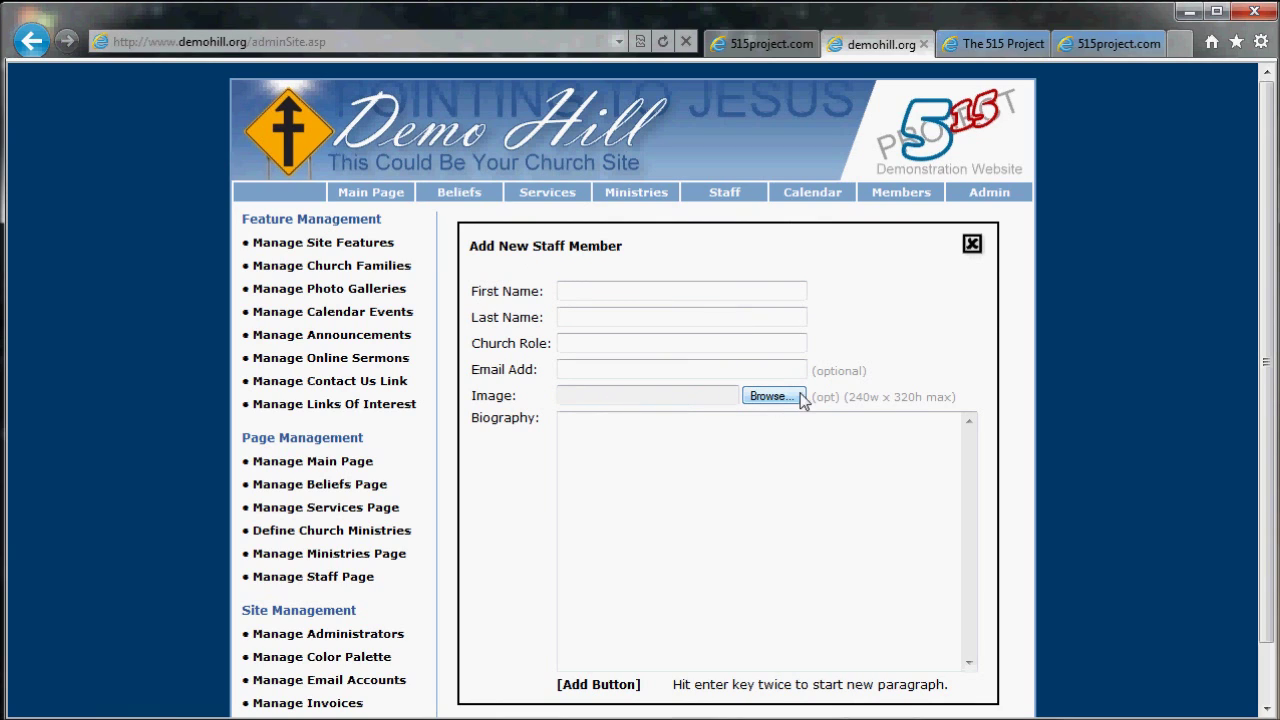
{"action": "left_click_drag", "start_coordinate": [848, 397], "coordinate": [926, 397]}
{"action": "left_click", "coordinate": [891, 371]}
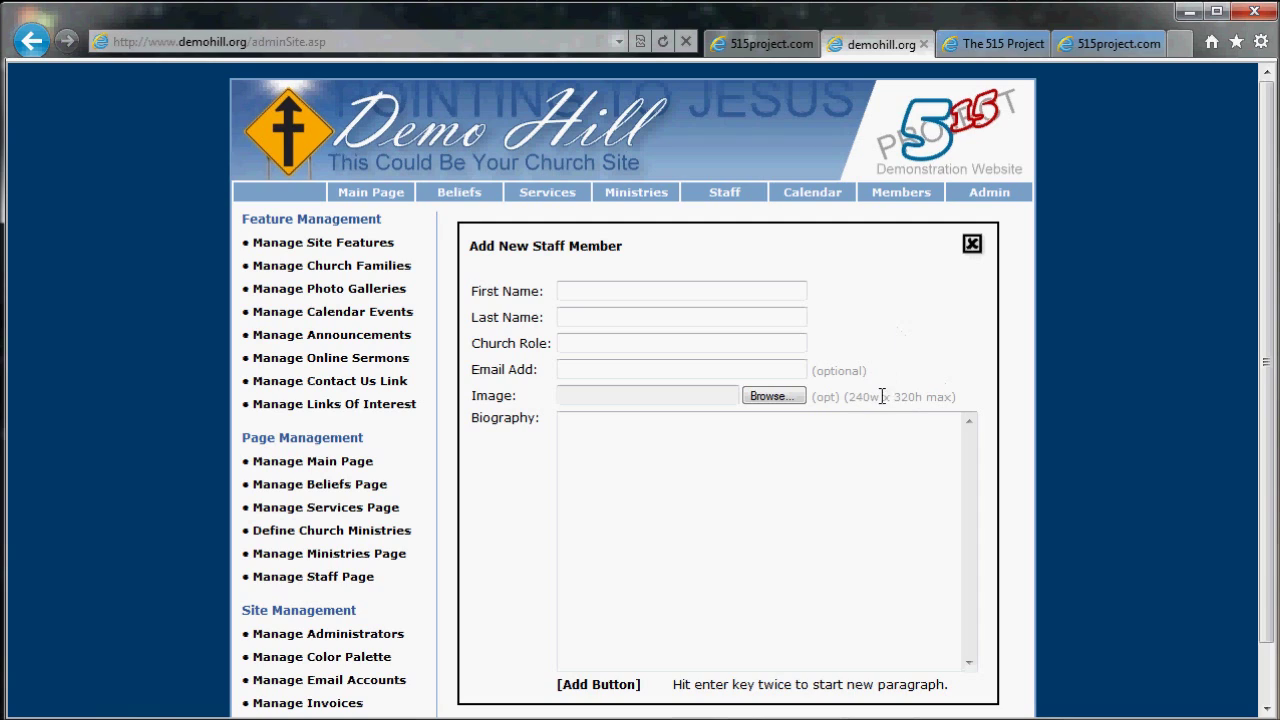
{"action": "left_click", "coordinate": [586, 434]}
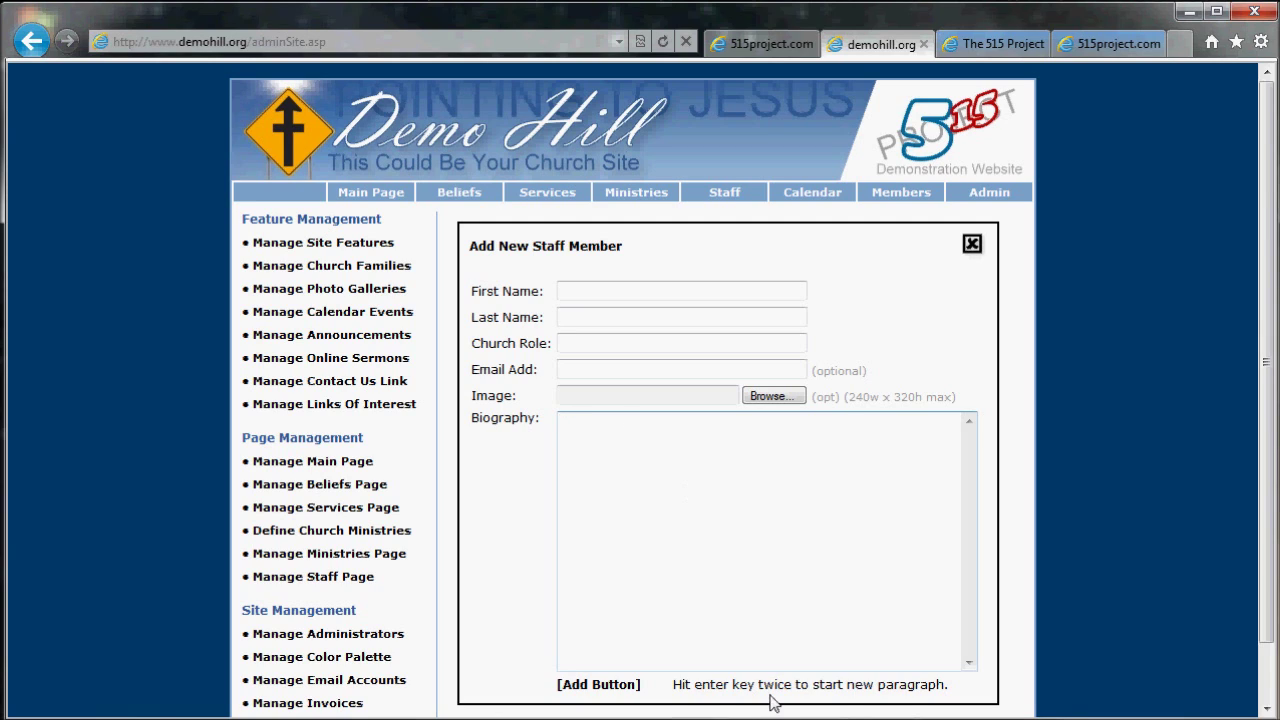
{"action": "left_click_drag", "start_coordinate": [696, 685], "coordinate": [948, 685]}
{"action": "left_click_drag", "start_coordinate": [828, 690], "coordinate": [703, 514]}
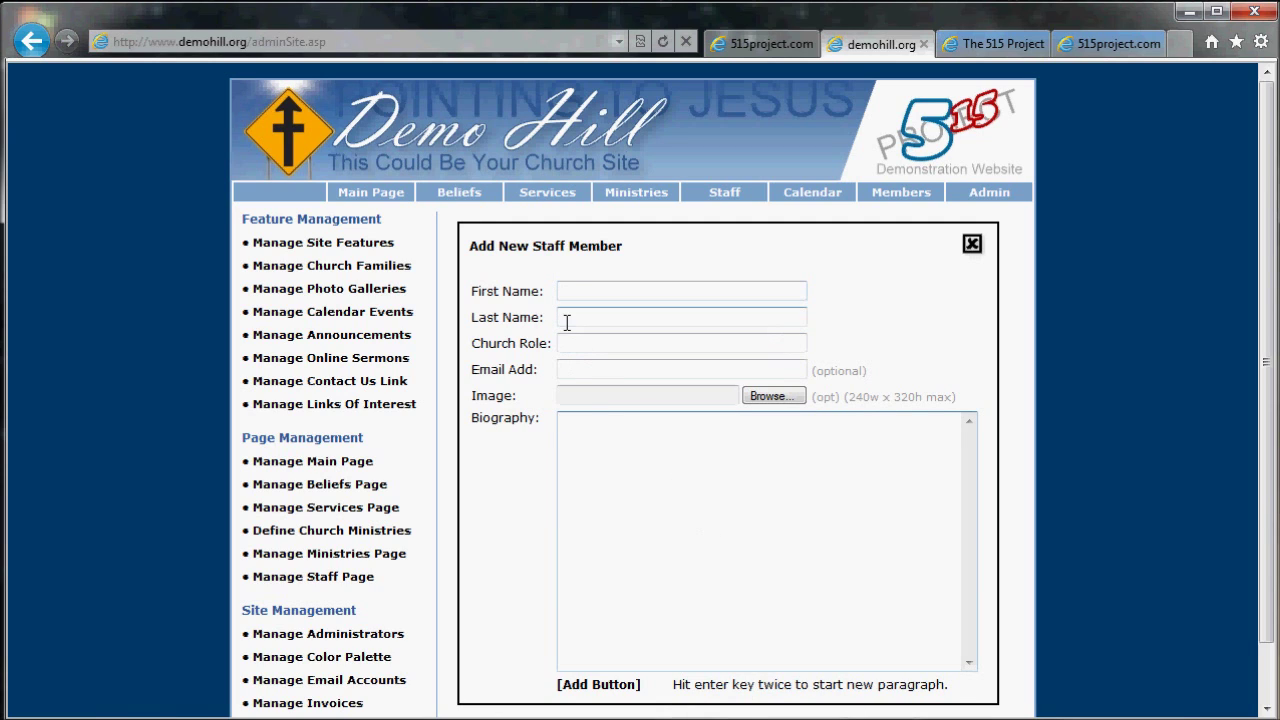
{"action": "left_click", "coordinate": [565, 370]}
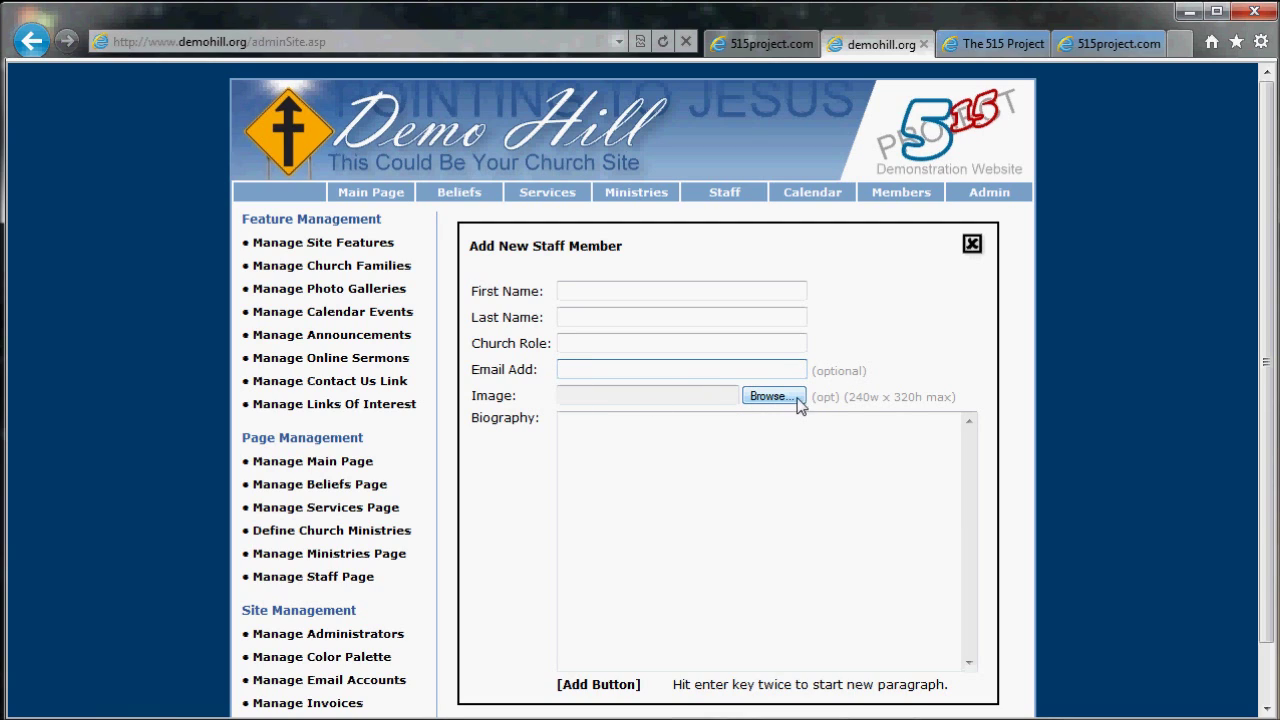
{"action": "left_click", "coordinate": [972, 244]}
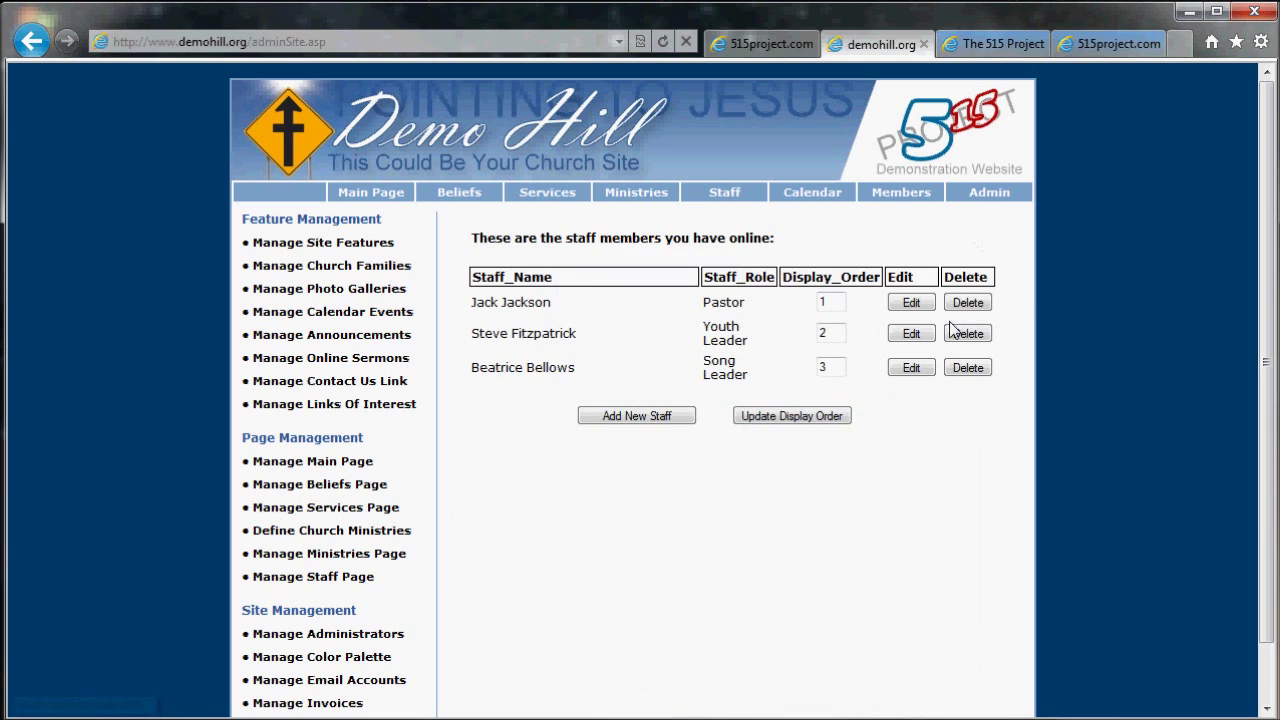
View the Pastor's current image and the image replacement and save options in the staff entry, and close it without changes
{"action": "left_click", "coordinate": [916, 306]}
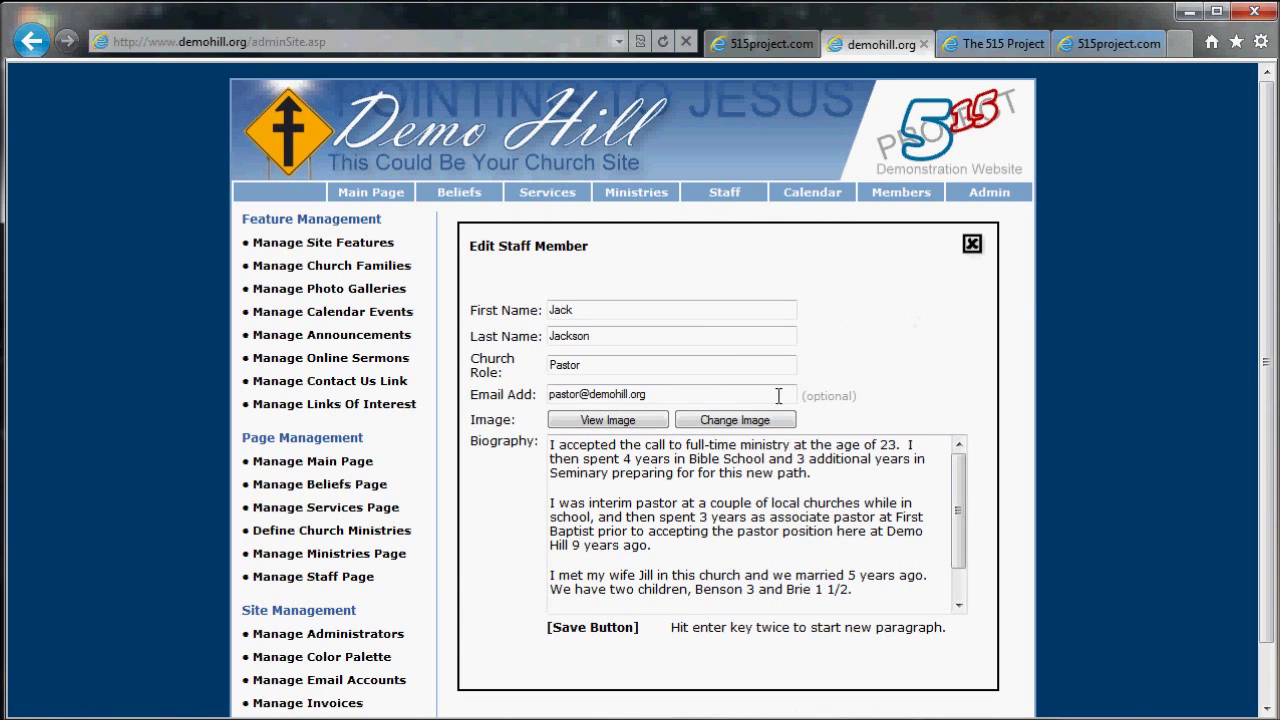
{"action": "left_click", "coordinate": [606, 423]}
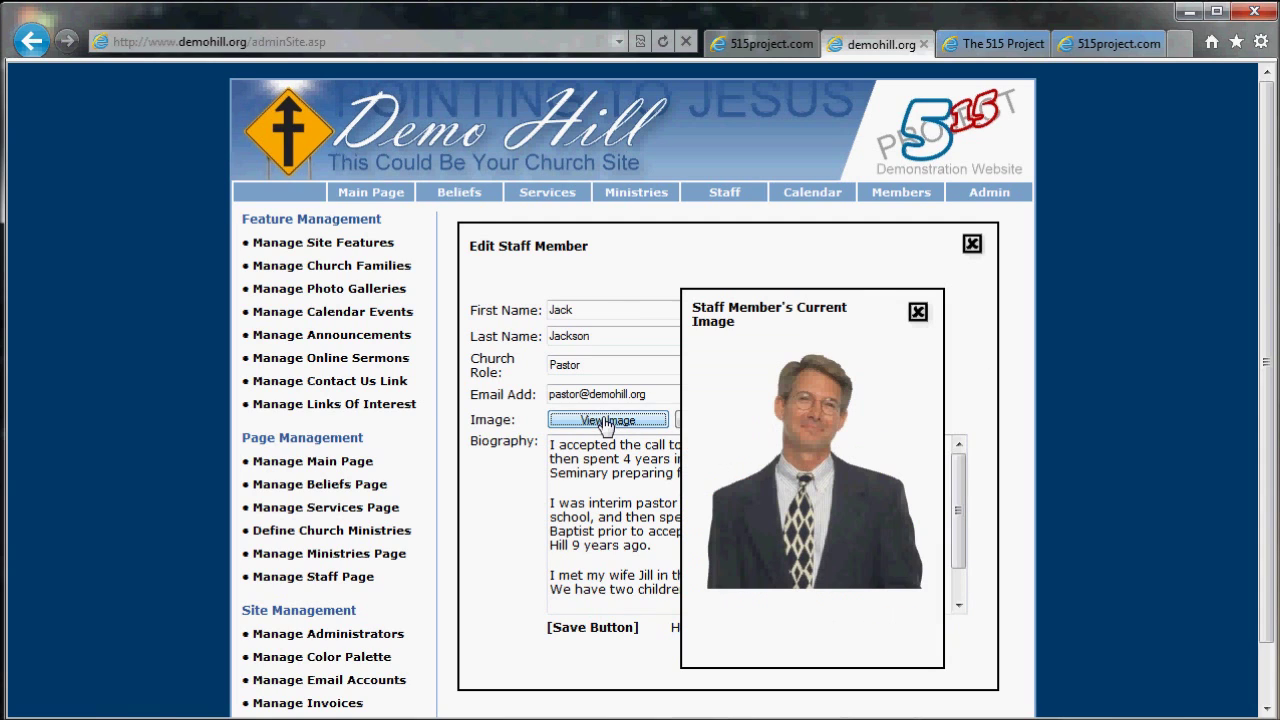
{"action": "left_click", "coordinate": [916, 314]}
{"action": "left_click", "coordinate": [731, 424]}
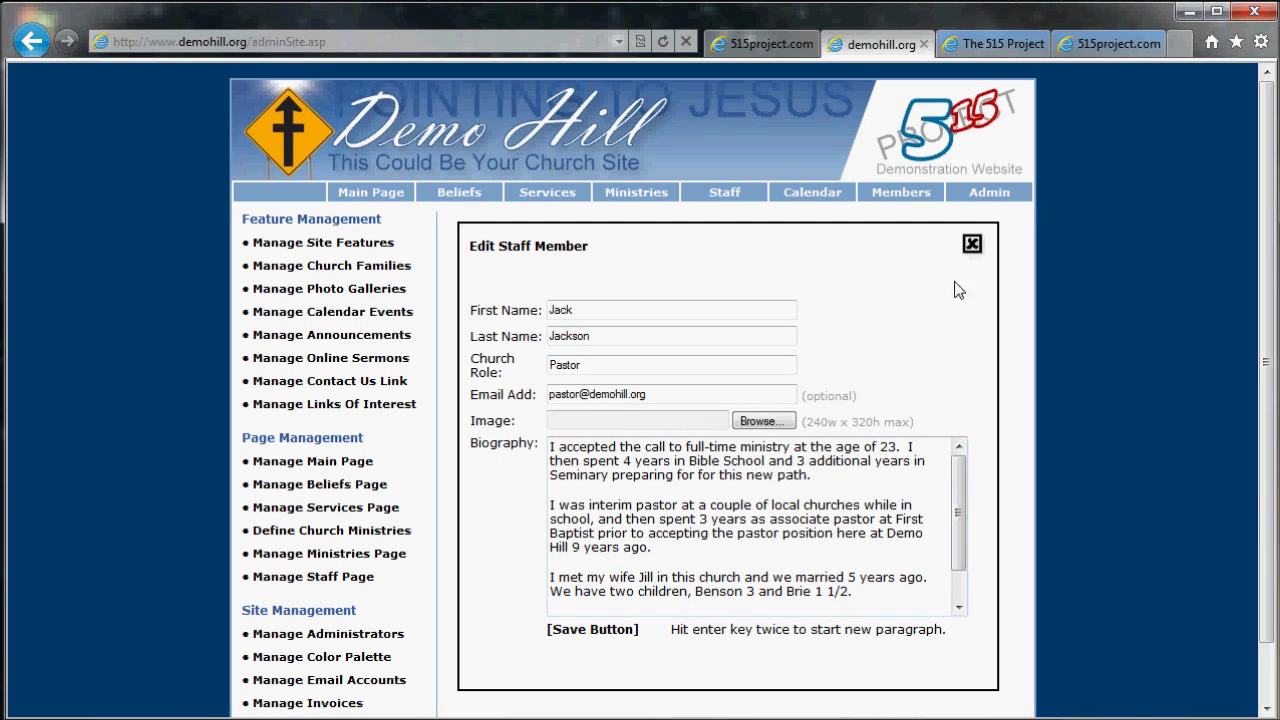
{"action": "left_click_drag", "start_coordinate": [636, 630], "coordinate": [505, 635]}
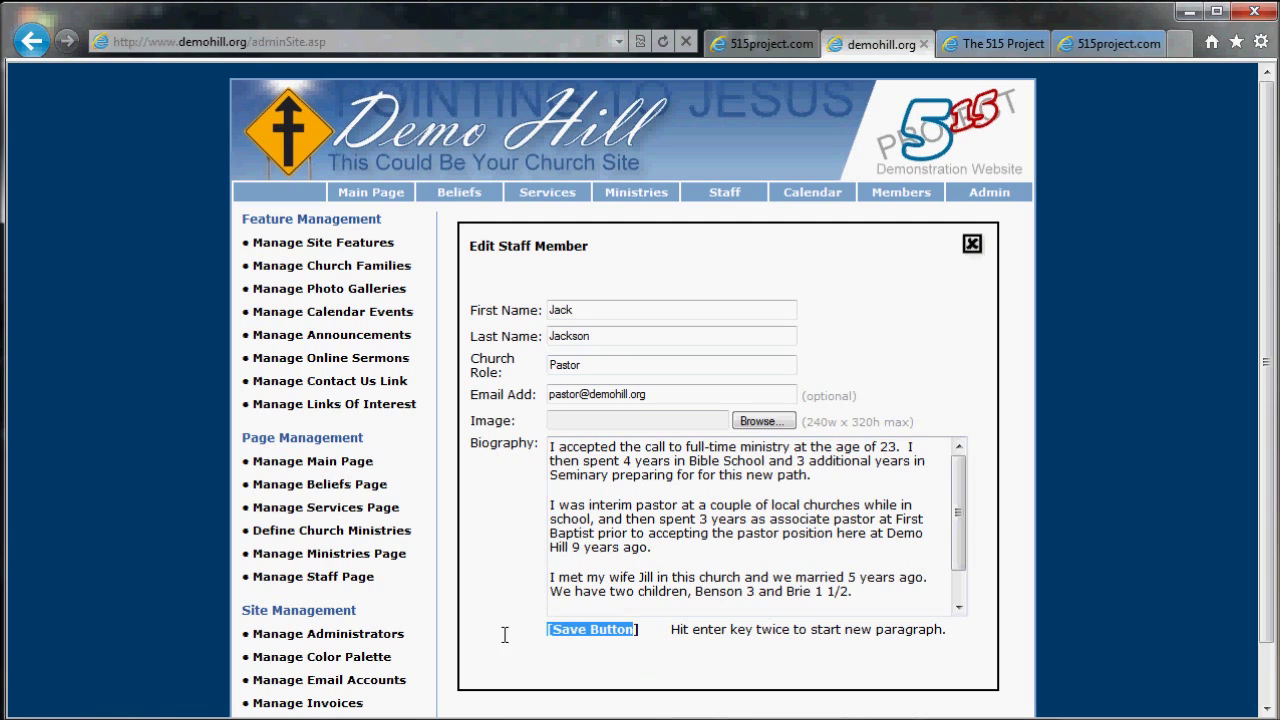
{"action": "left_click", "coordinate": [970, 278]}
{"action": "left_click", "coordinate": [972, 244]}
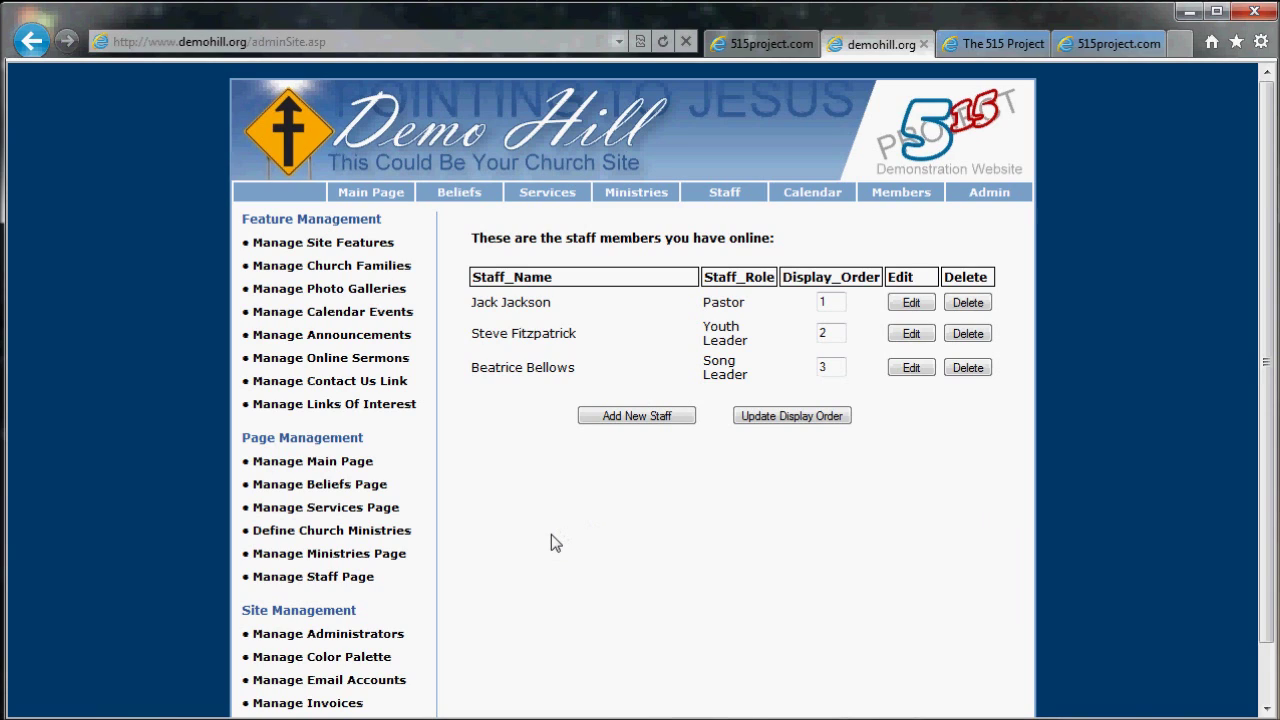
Look over the welcome section's content and image options in main page management, close it unchanged, and view the rest of the portal page
{"action": "left_click", "coordinate": [336, 464]}
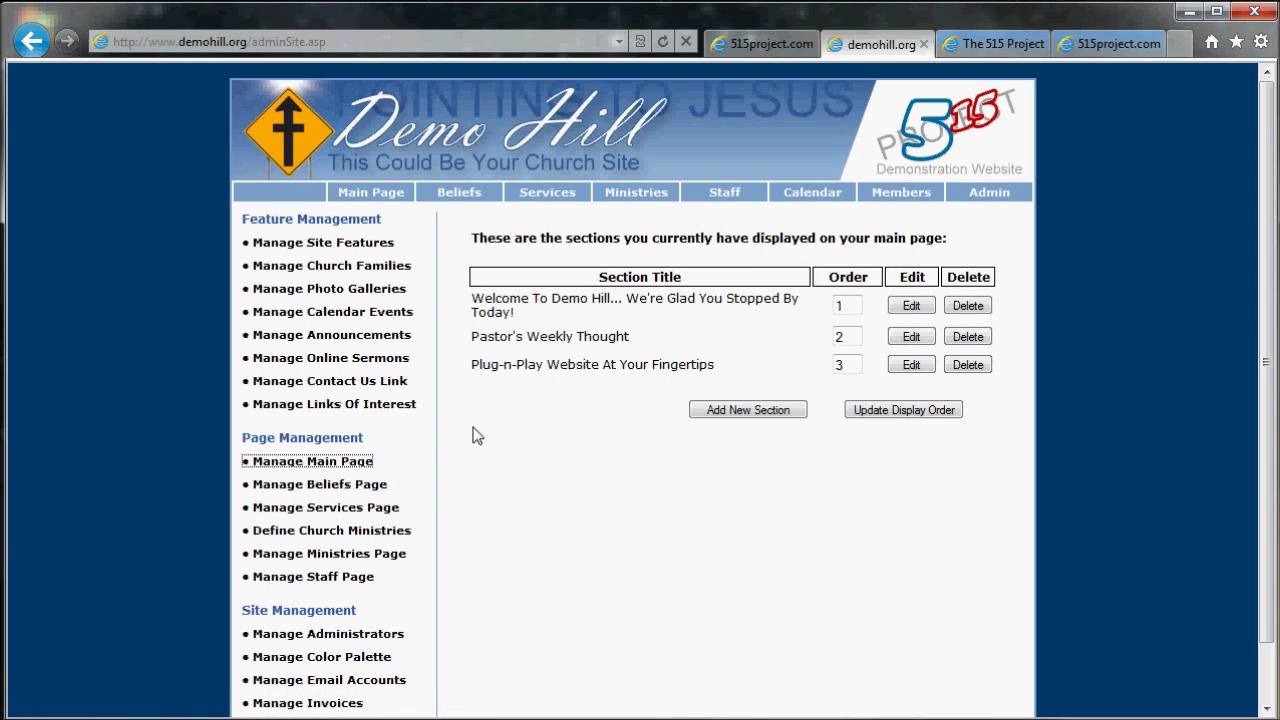
{"action": "left_click", "coordinate": [911, 305]}
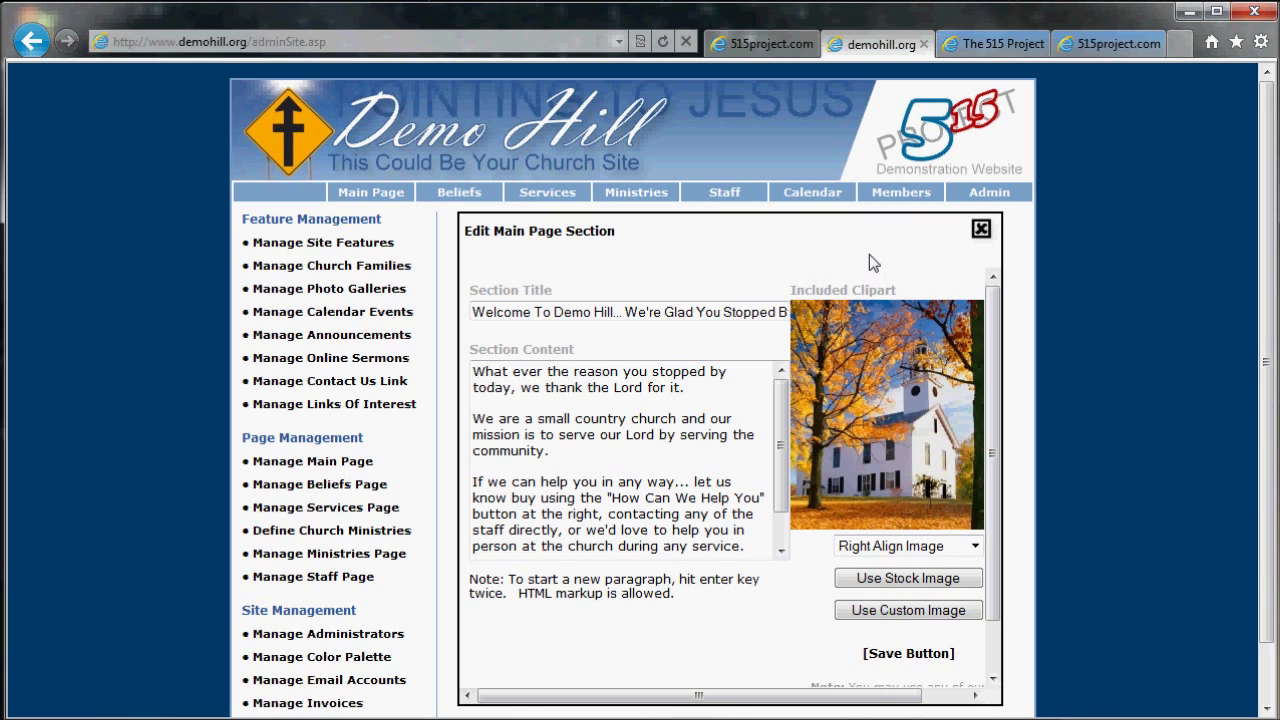
{"action": "mouse_move", "coordinate": [1001, 358]}
{"action": "left_mouse_down"}
{"action": "mouse_move", "coordinate": [1002, 415]}
{"action": "mouse_move", "coordinate": [1002, 365]}
{"action": "left_mouse_up"}
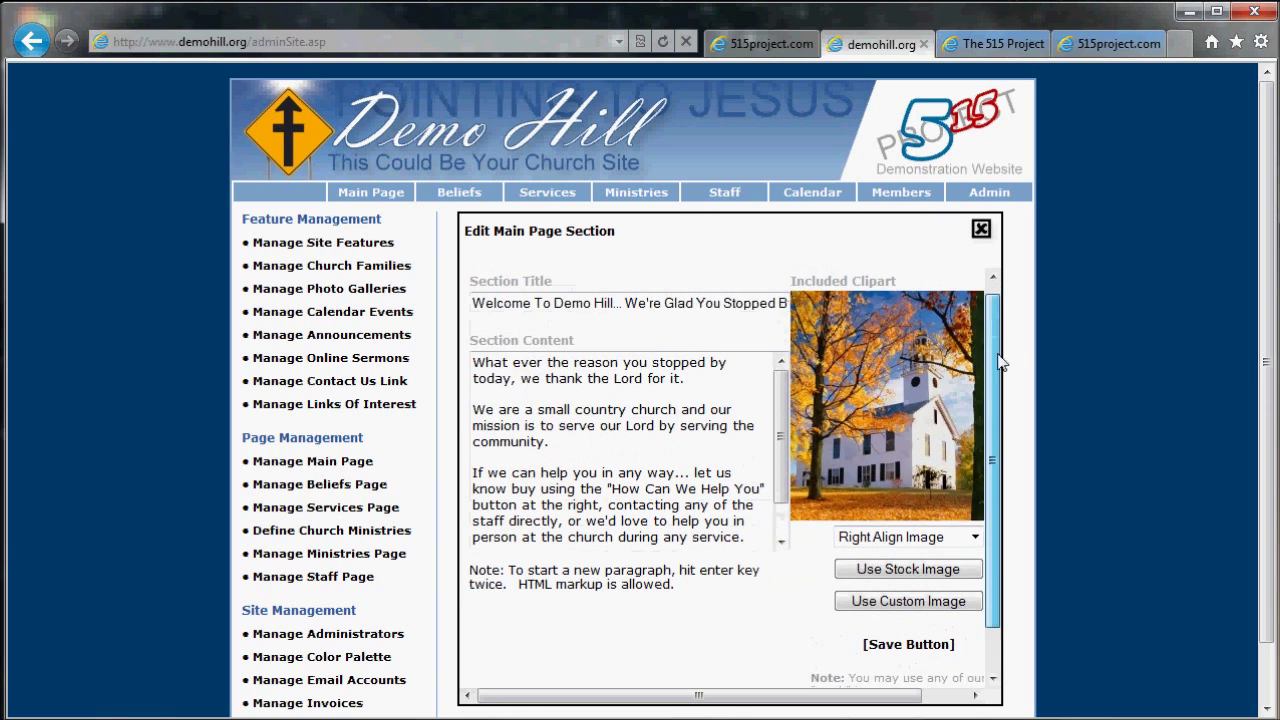
{"action": "left_click", "coordinate": [981, 229]}
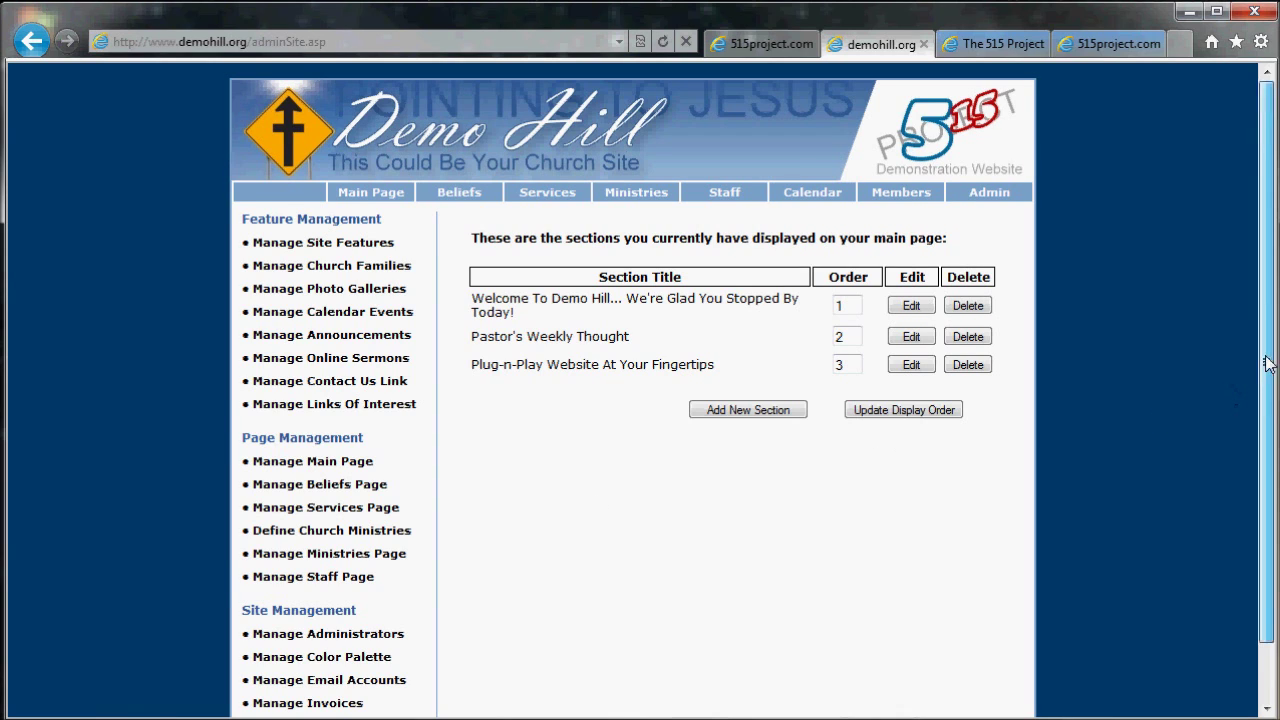
{"action": "scroll", "coordinate": [1270, 360], "scroll_direction": "down", "scroll_amount": 2}
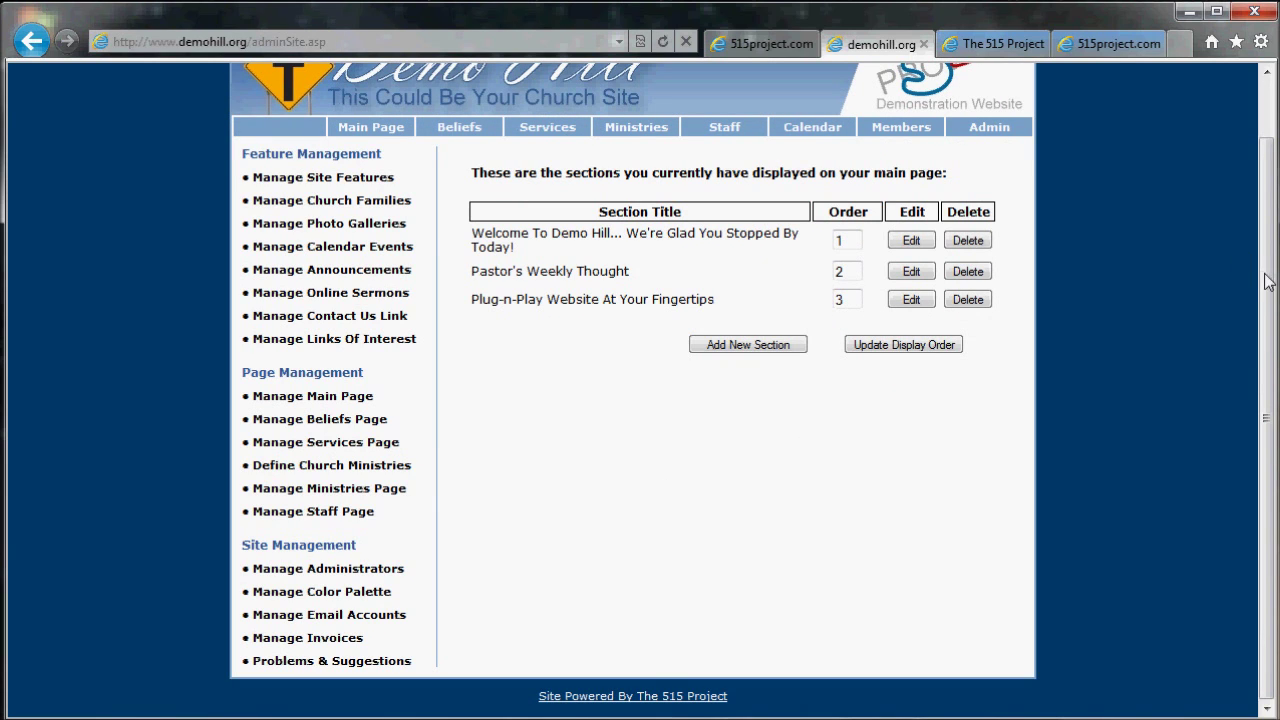
{"action": "left_click_drag", "start_coordinate": [1268, 282], "coordinate": [1266, 200]}
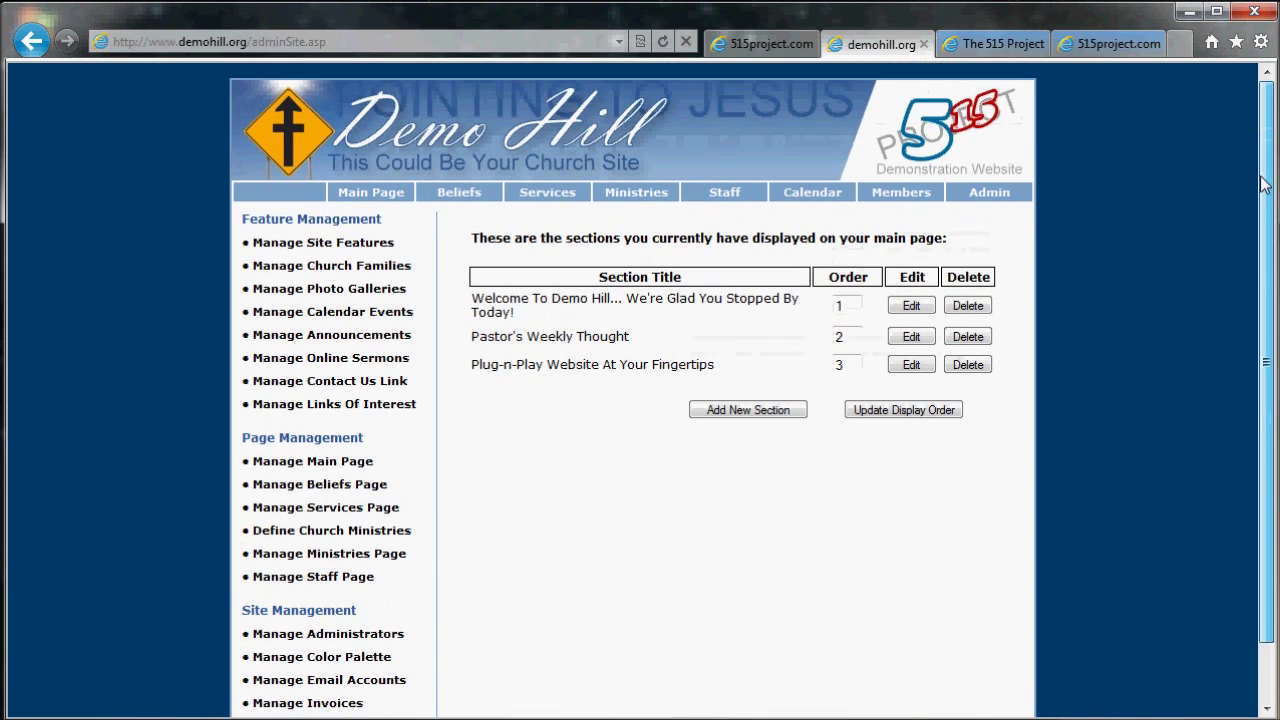